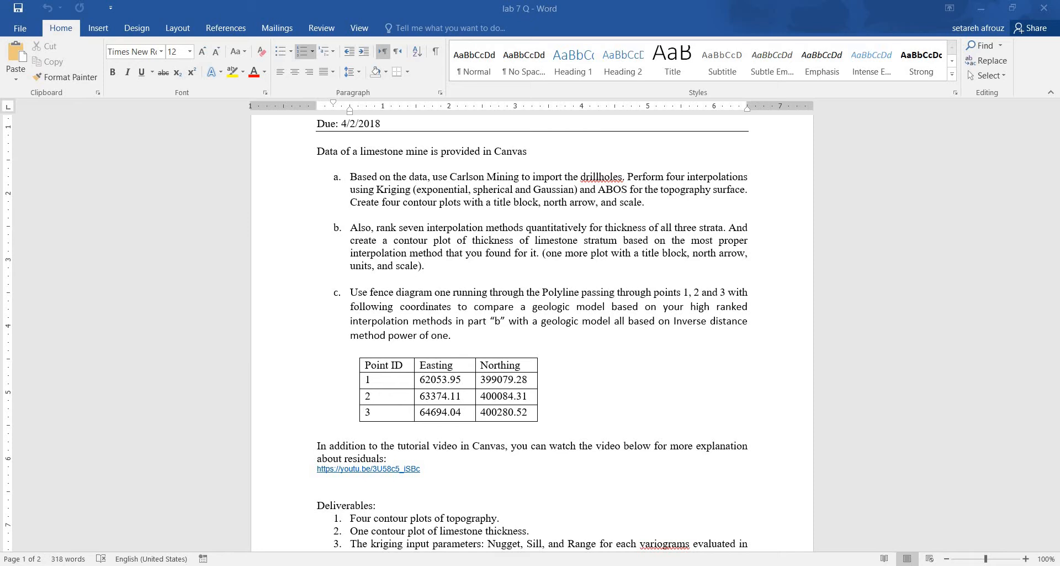
Step: Switch to Carlson Mining and start a 2D variogram calculation
mouse_move(460, 564)
click(540, 538)
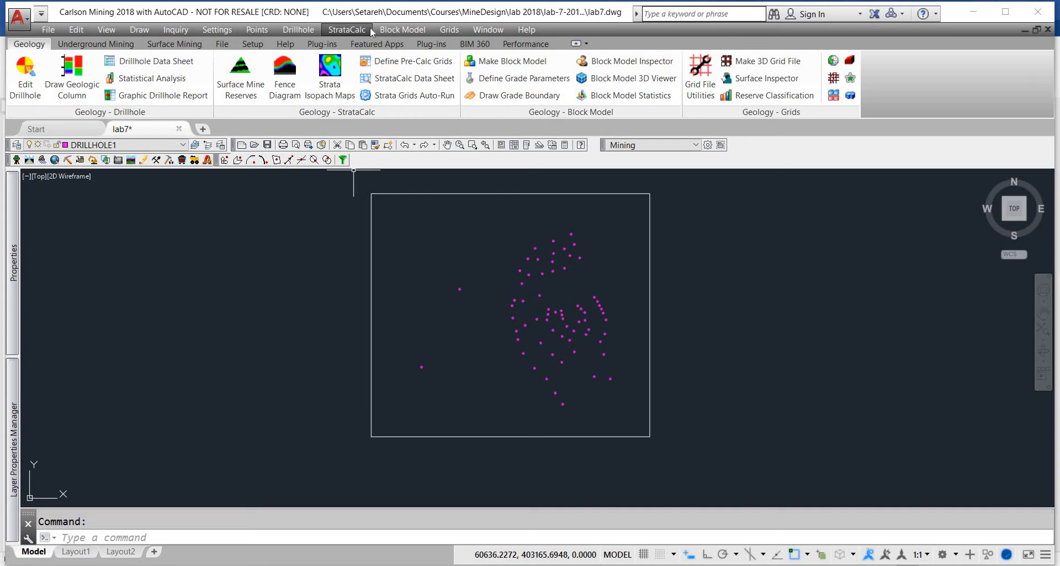
click(332, 32)
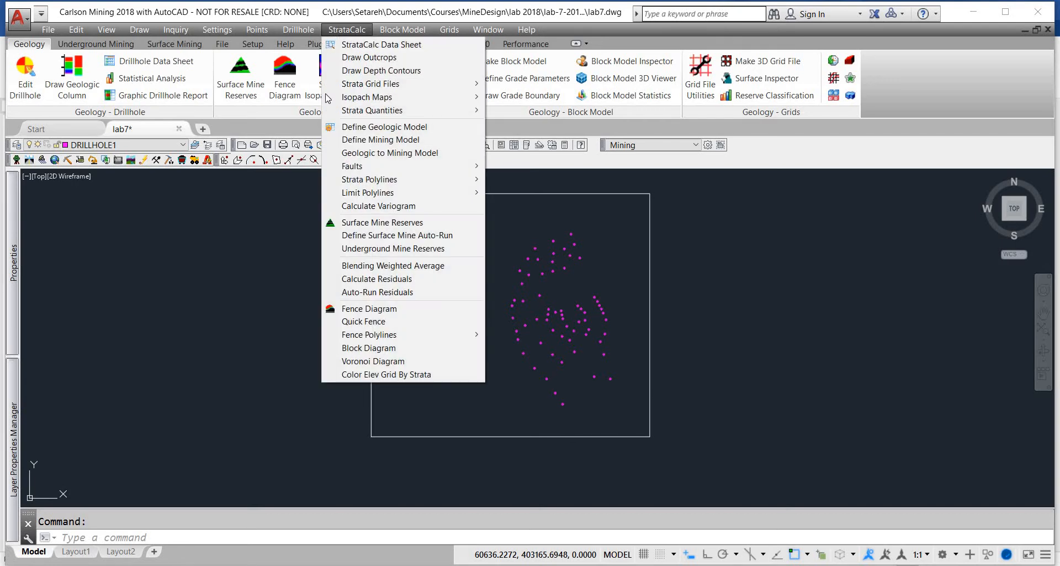
click(405, 207)
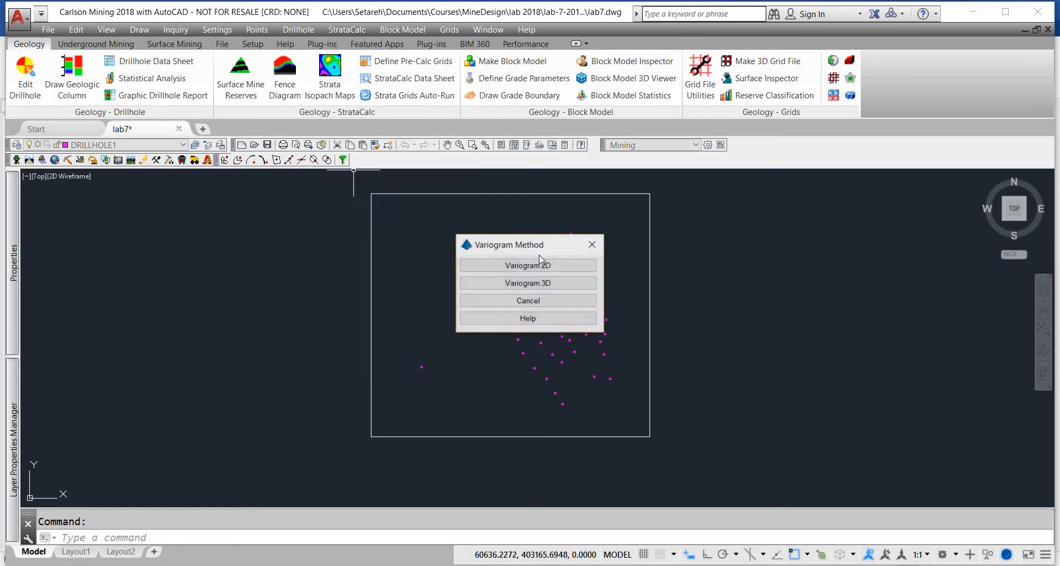
key(Return)
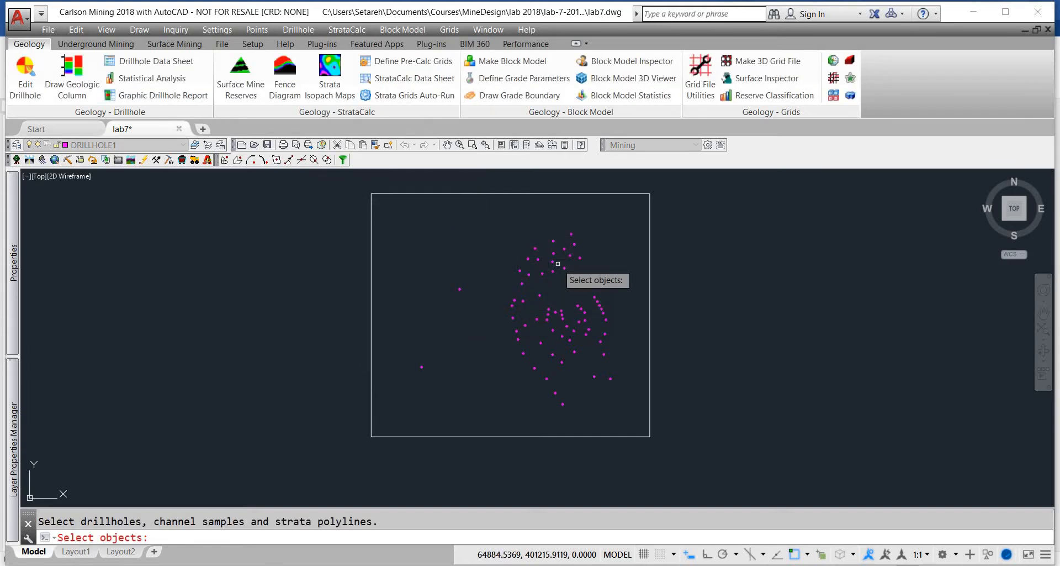
Step: Select all the drillholes in the drawing and process the SOIL strata's thickness in feet or meters
click(317, 174)
click(817, 471)
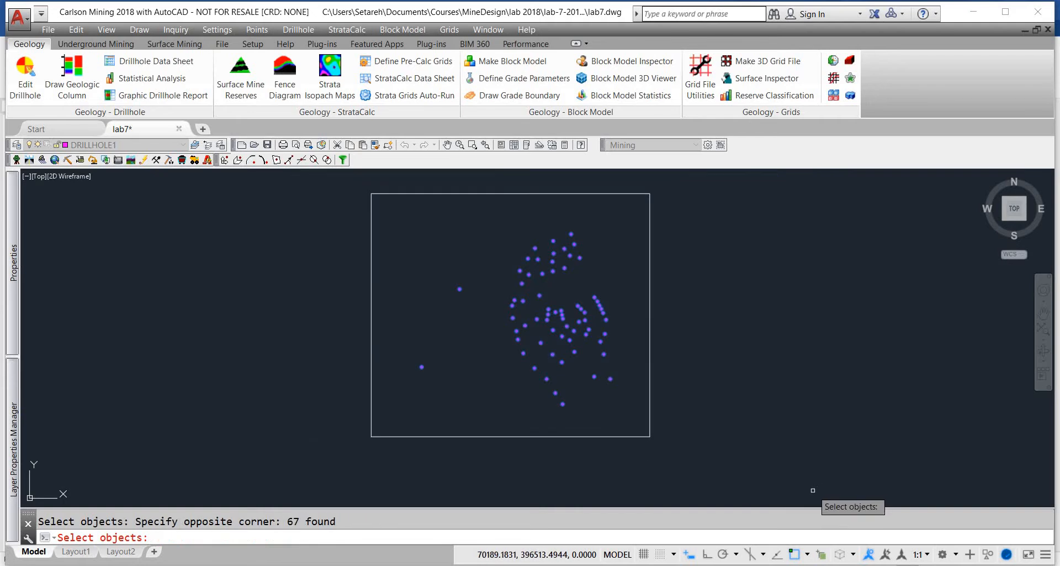
key(Return)
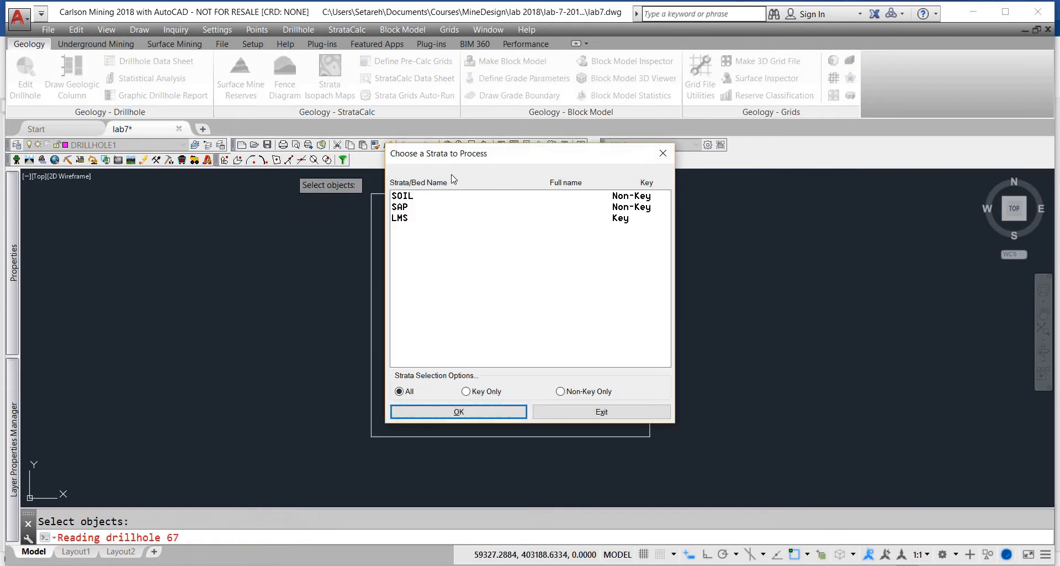
double_click(407, 200)
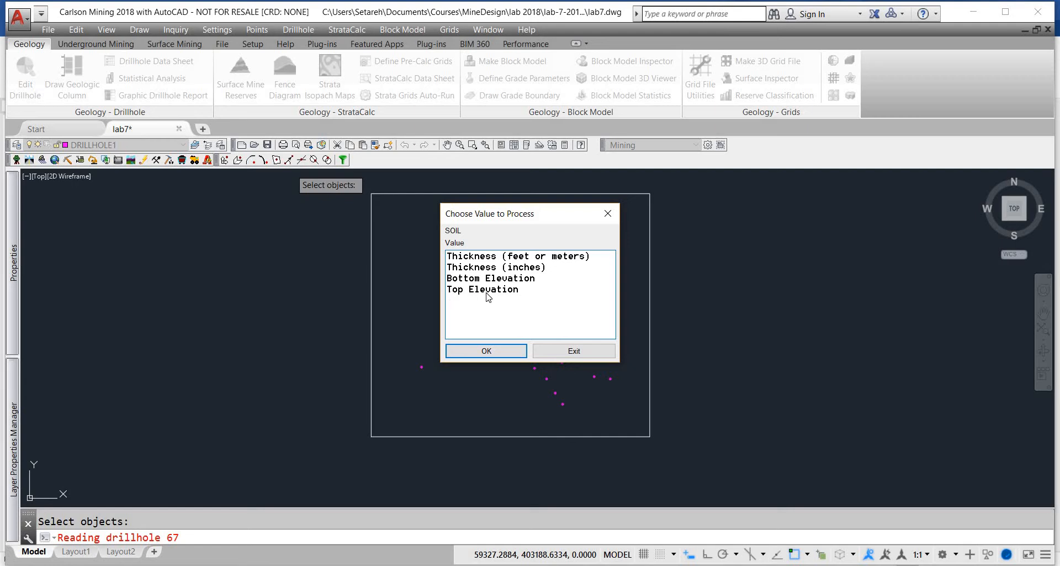
double_click(554, 261)
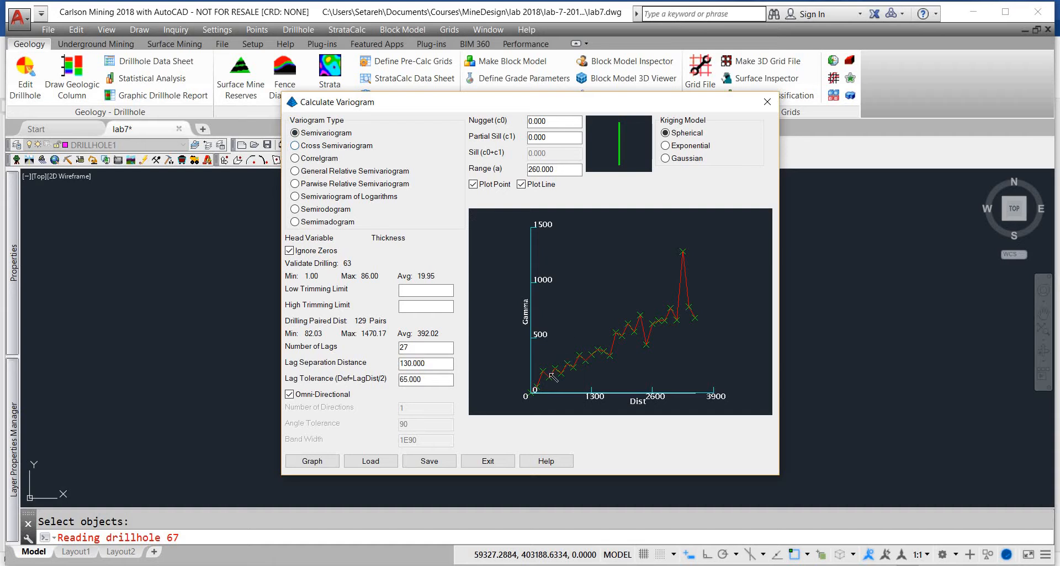
Step: Graph the soil thickness semivariogram with 20 lags, a lag separation distance of 85 and a lag tolerance of 42
double_click(434, 347)
text(2)
key(Tab)
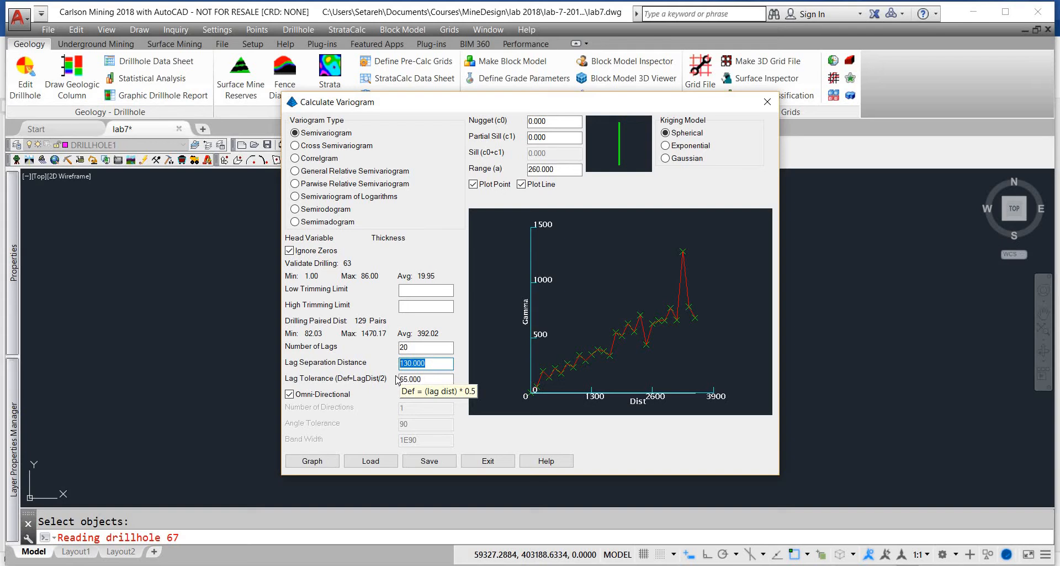
text(85)
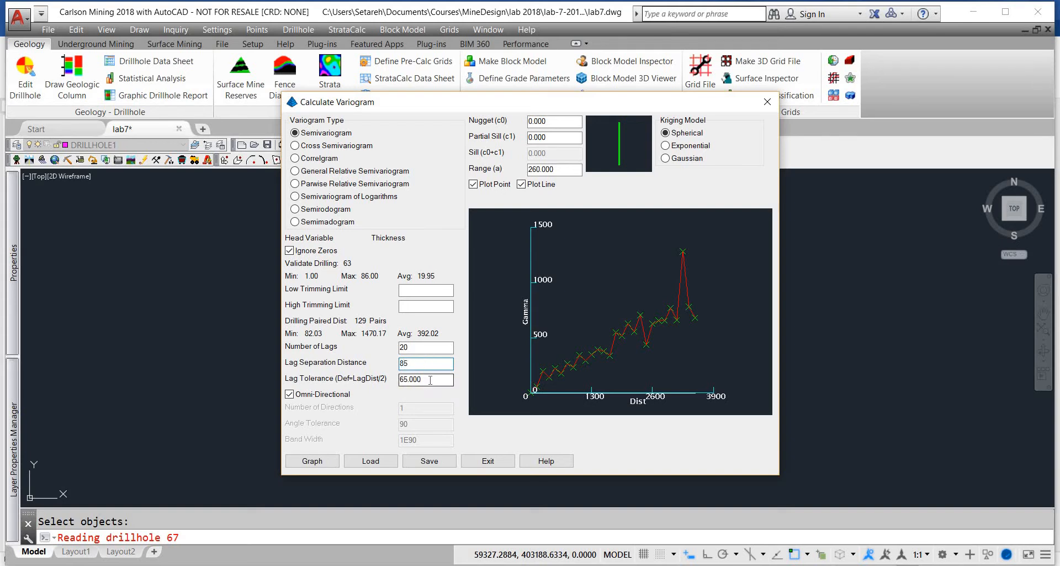
drag(430, 380, 399, 380)
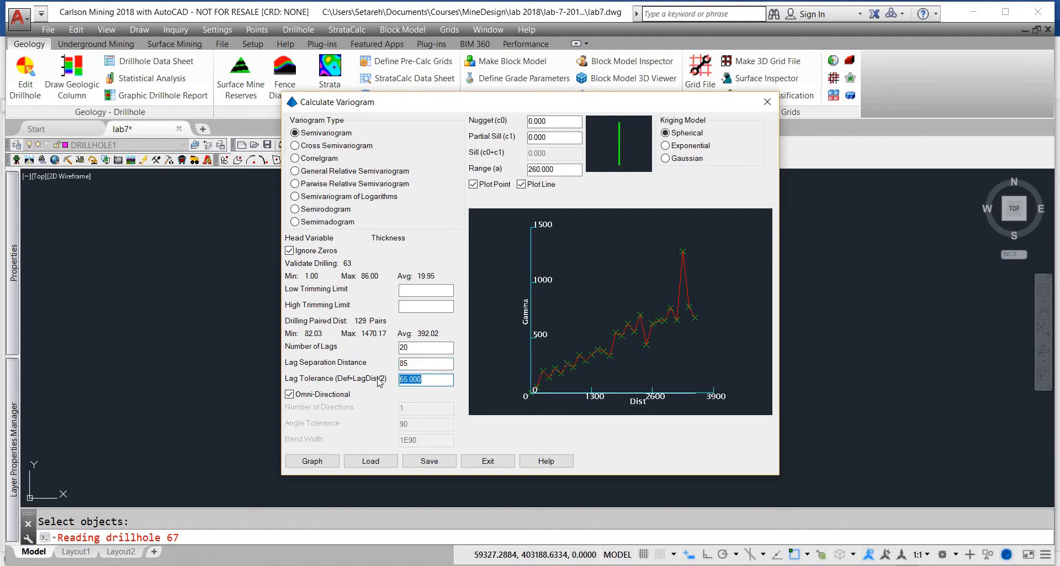
text(42)
click(329, 461)
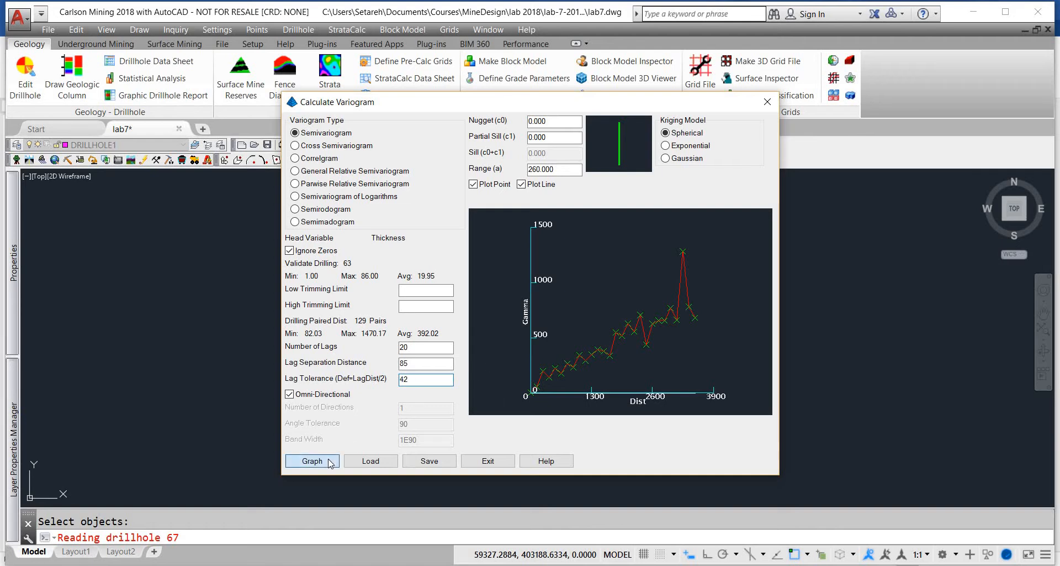
Step: Regraph the semivariogram with 10 lags, a lag separation distance of 75 and a lag tolerance of 36
double_click(412, 347)
text(10)
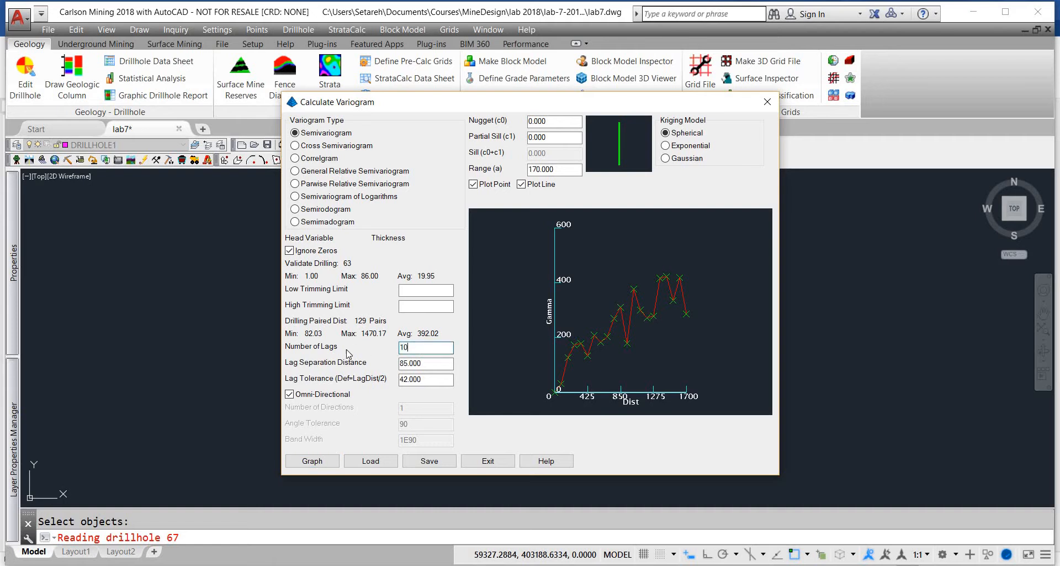
double_click(427, 365)
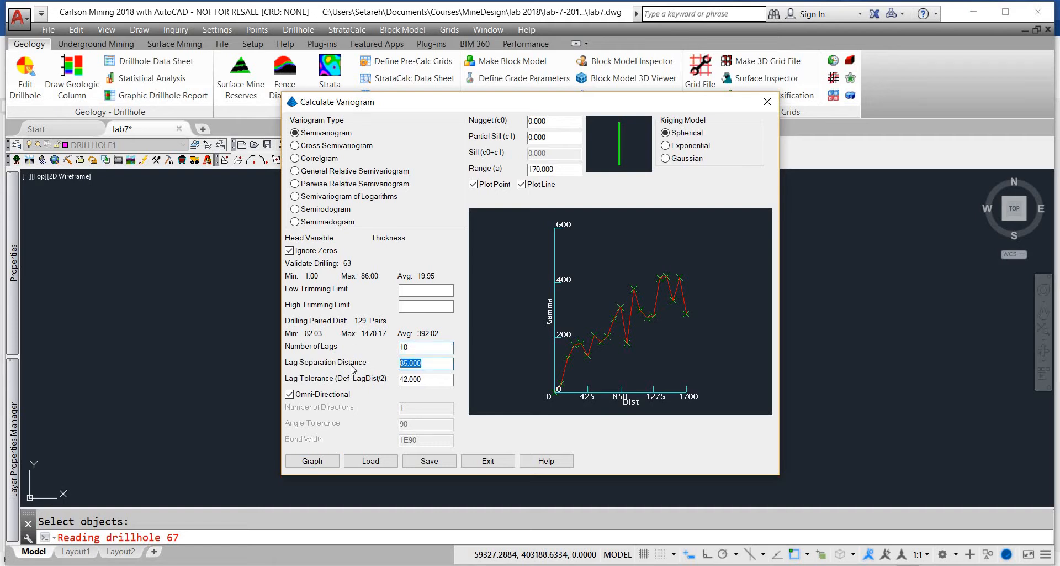
text(75)
double_click(422, 378)
text(35)
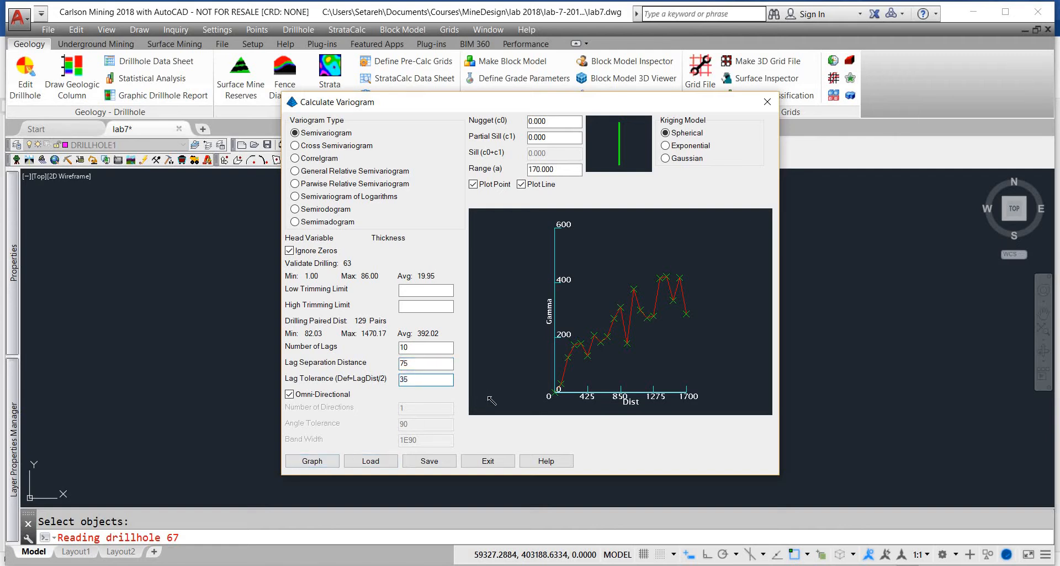
key(BackSpace)
text(6)
click(325, 461)
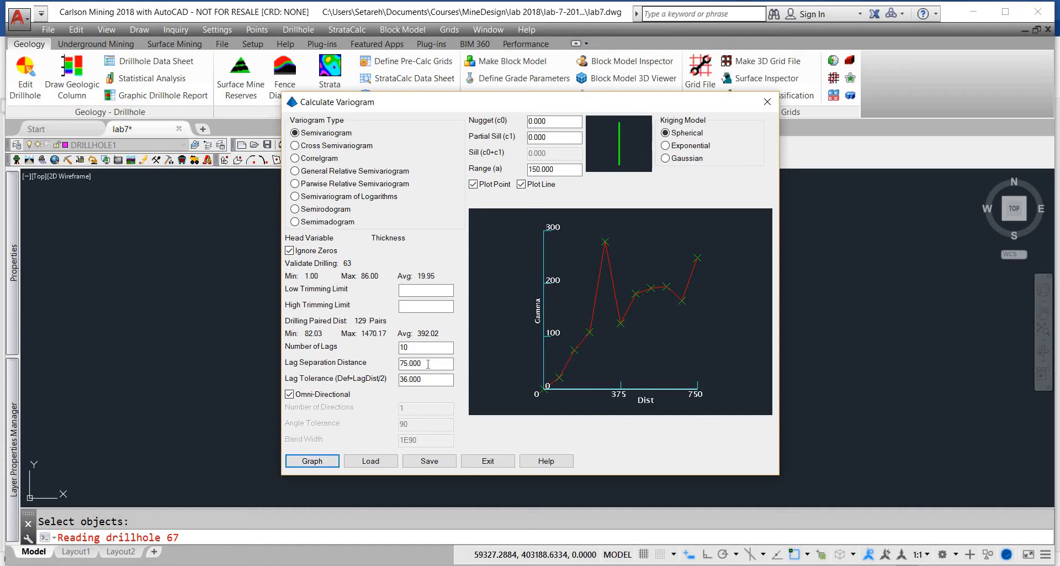
Step: Set the lag separation distance to 350 and the lag tolerance to 125, and regraph the semivariogram
double_click(405, 363)
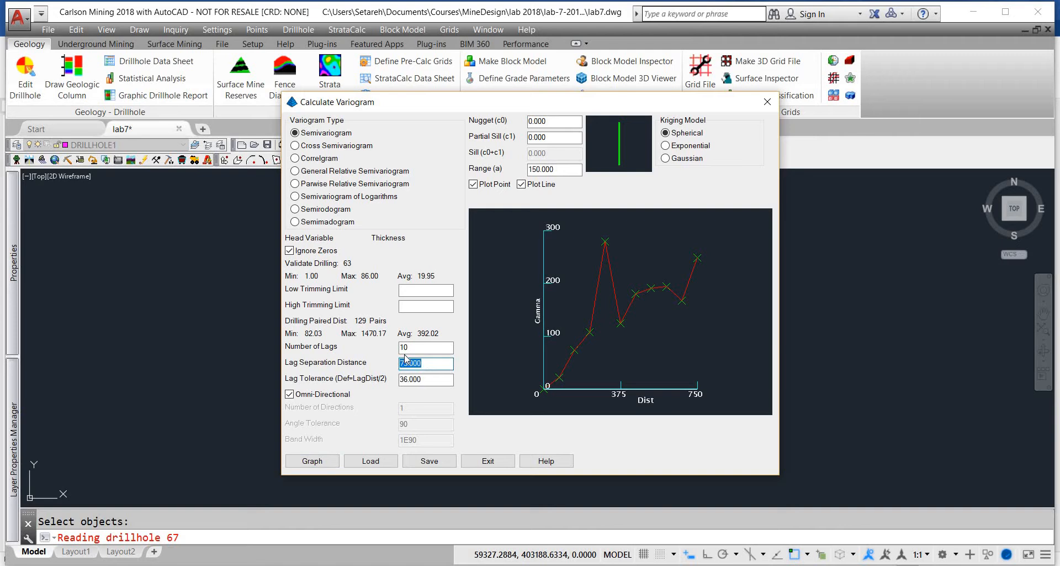
text(350)
key(Return)
key(Return)
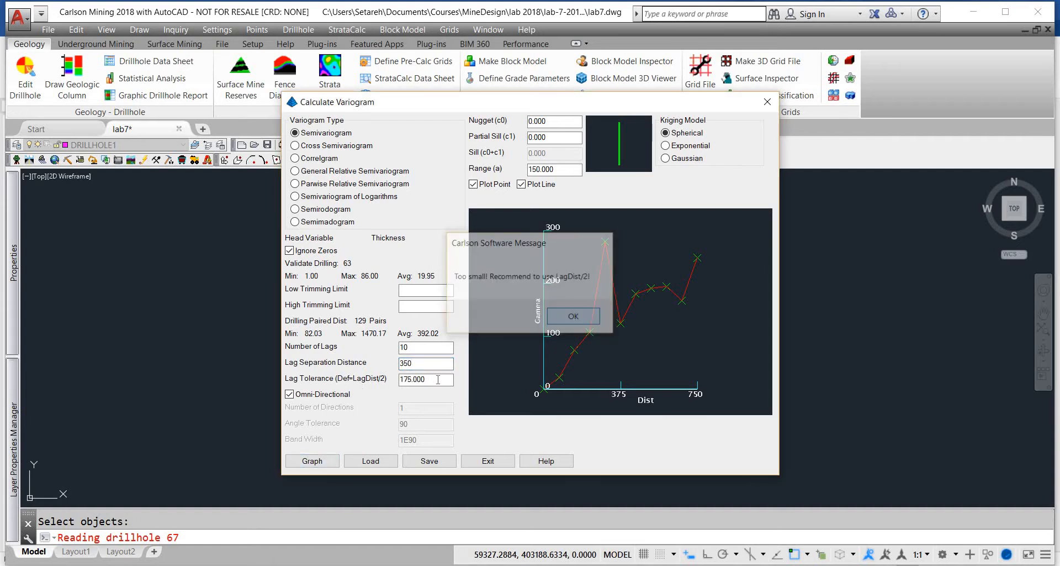
text(125)
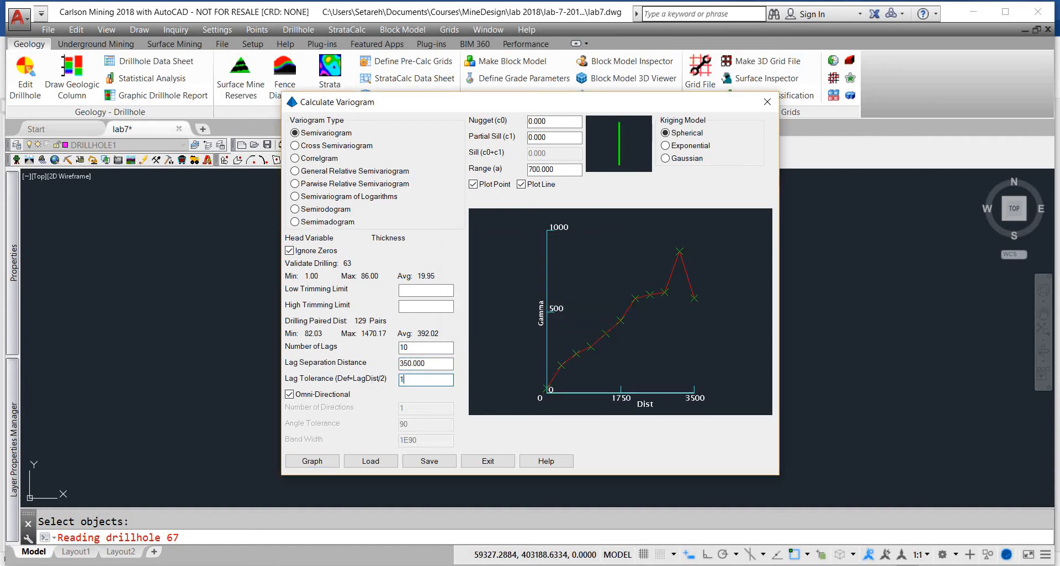
click(337, 459)
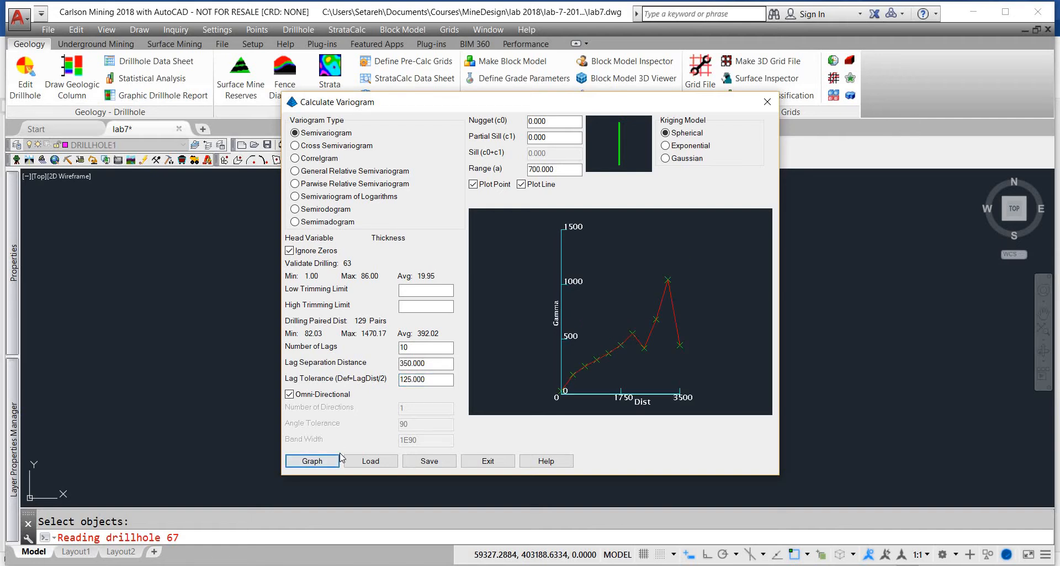
Step: Set the lag separation distance to 300 and the lag tolerance to 150, and regraph the semivariogram
drag(436, 360, 352, 371)
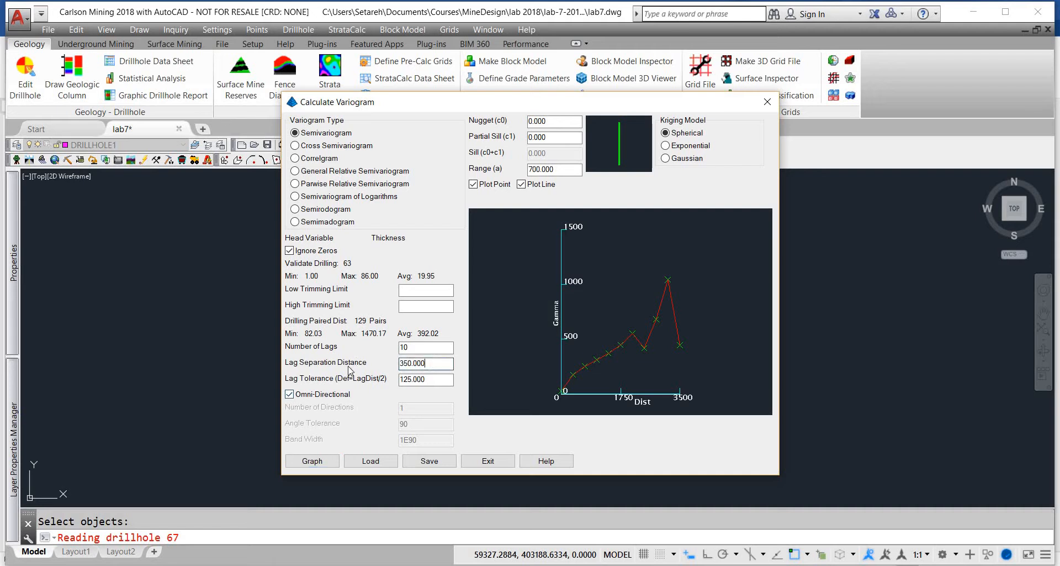
text(300)
key(Tab)
text(15)
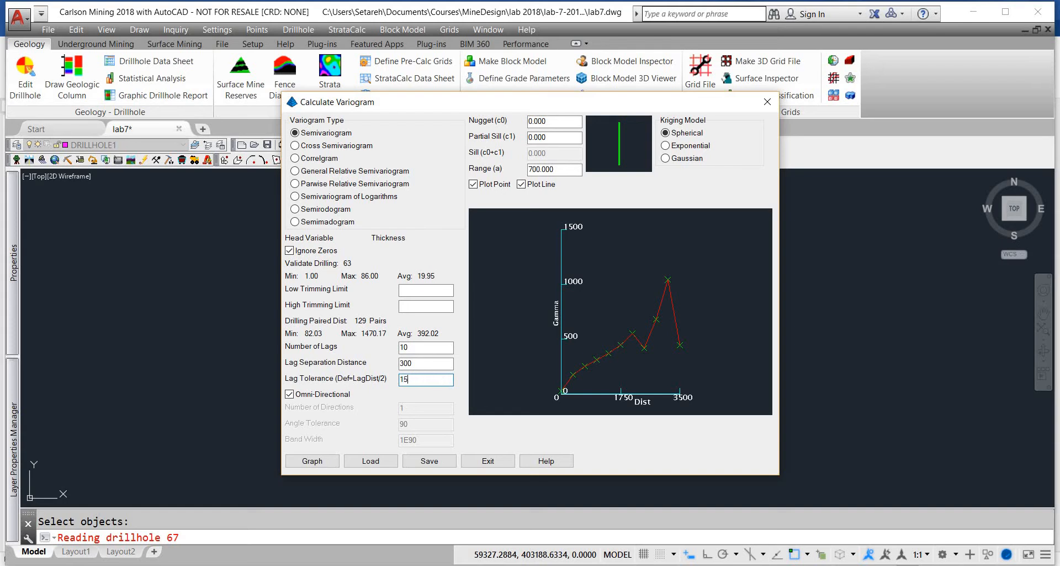
text(500)
click(307, 459)
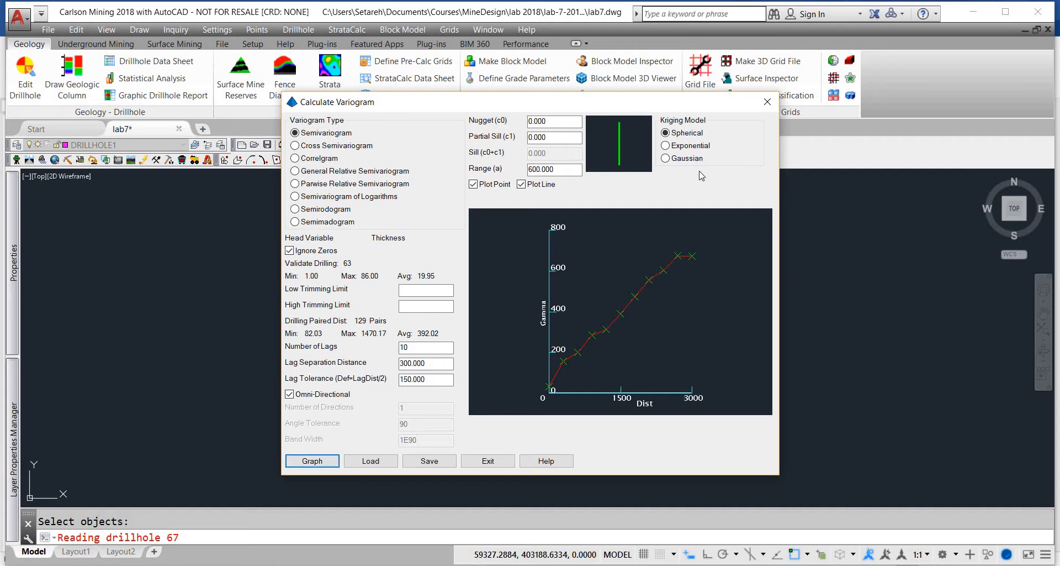
Step: Fit the spherical curve at a partial sill of about 653 and a range of about 2928, with the nugget set to 25
click(683, 258)
click(689, 257)
click(693, 260)
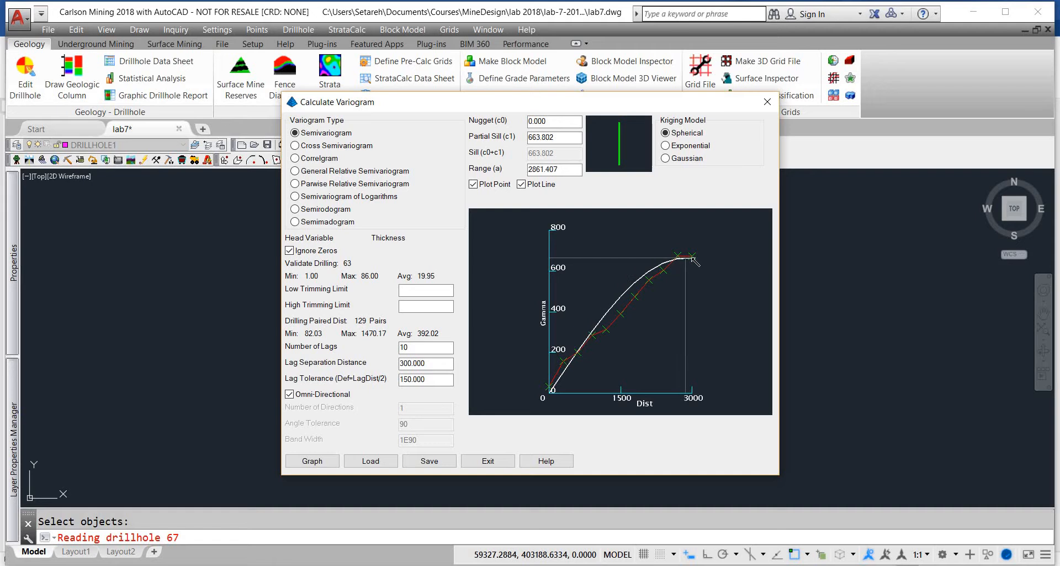
click(693, 258)
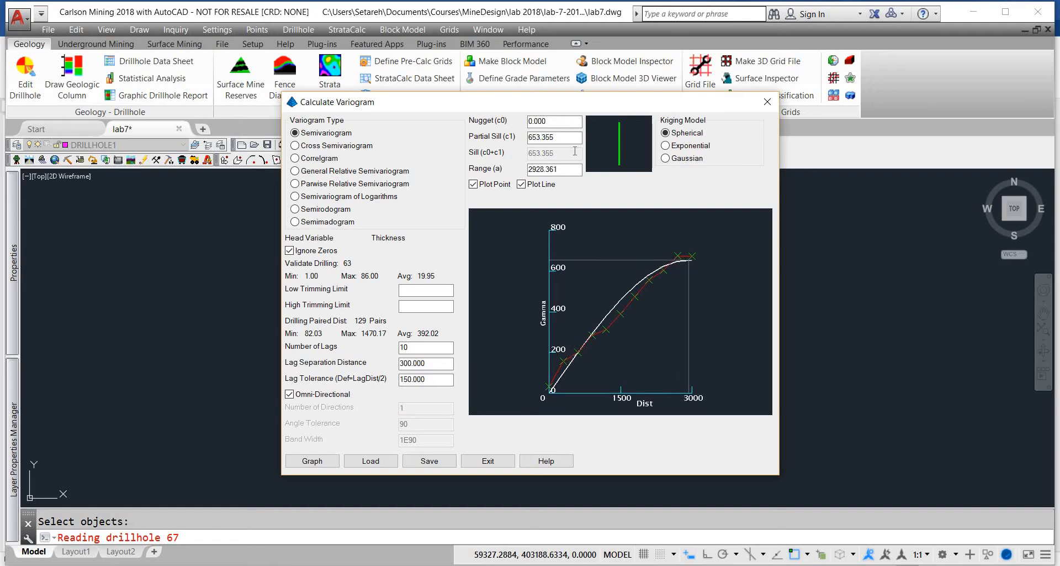
drag(548, 124, 527, 131)
text(20)
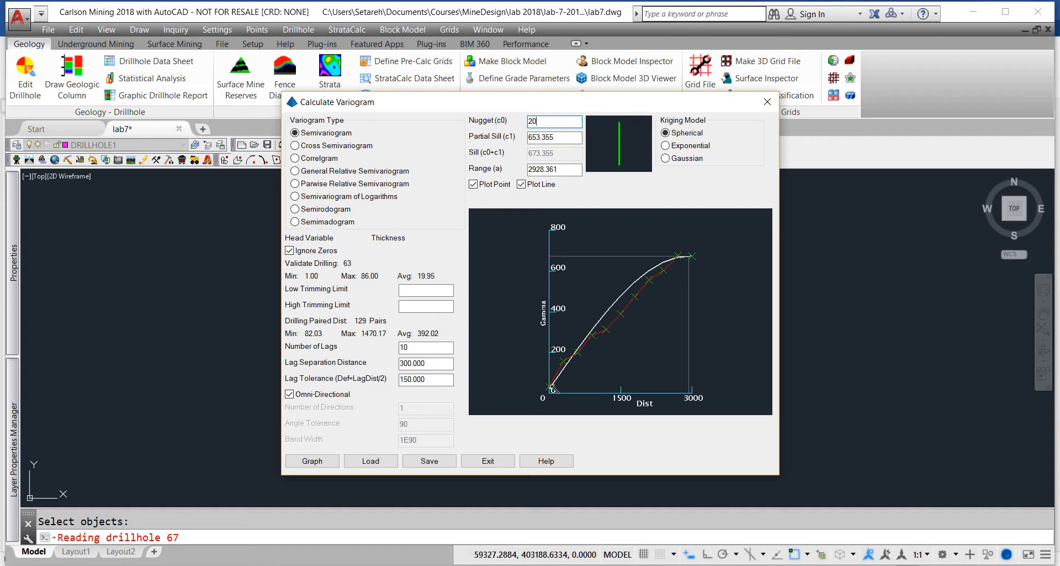
key(BackSpace)
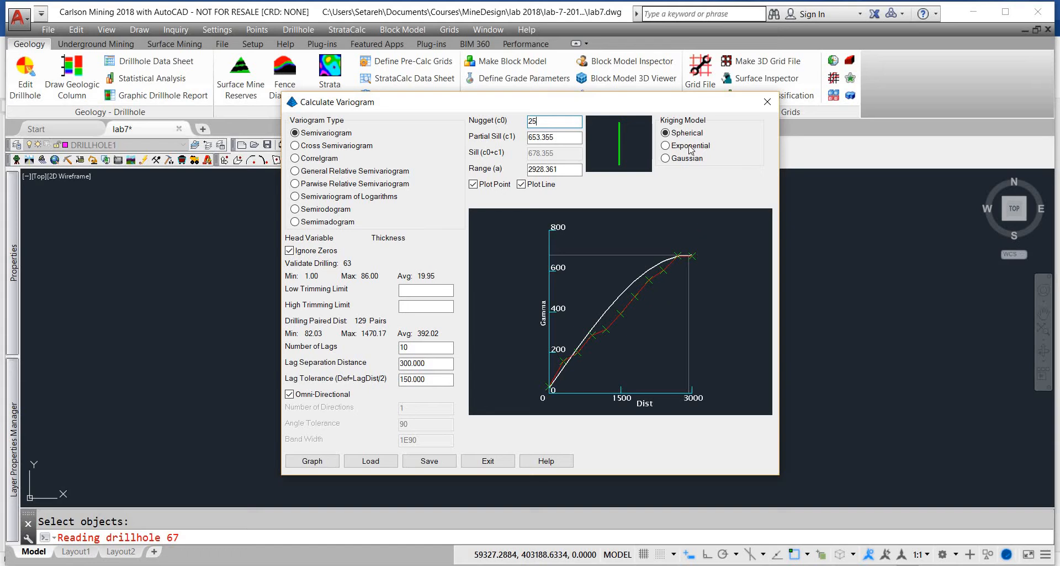
Step: Compare the Exponential and Gaussian kriging models on the graph, and leave Exponential selected
click(667, 145)
click(689, 159)
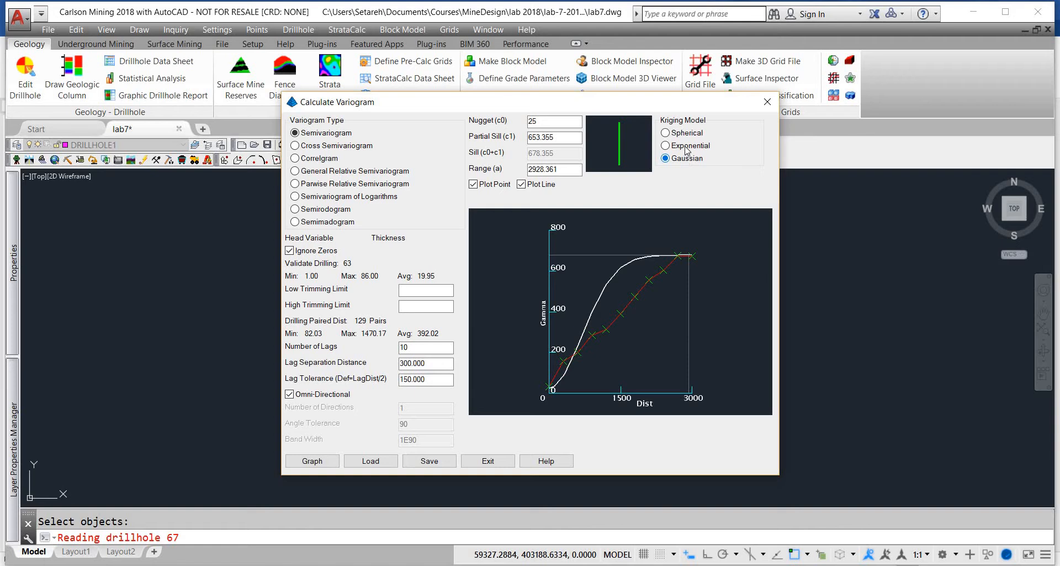
click(687, 147)
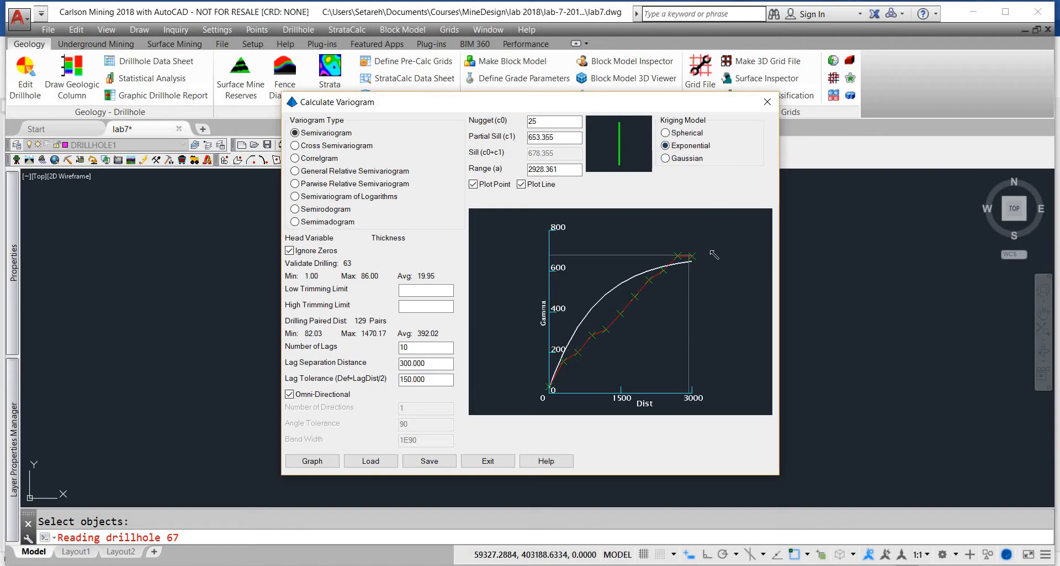
Step: Refit the curve on the graph to a partial sill of about 672 and a range of about 2594, and switch the kriging model to Spherical
click(693, 255)
click(701, 258)
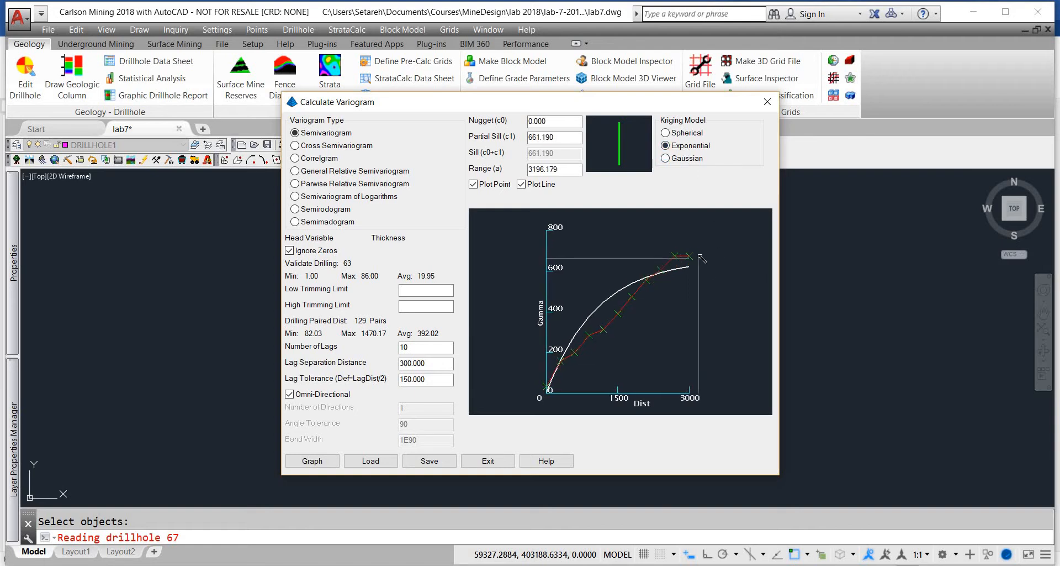
click(696, 256)
click(690, 258)
click(681, 259)
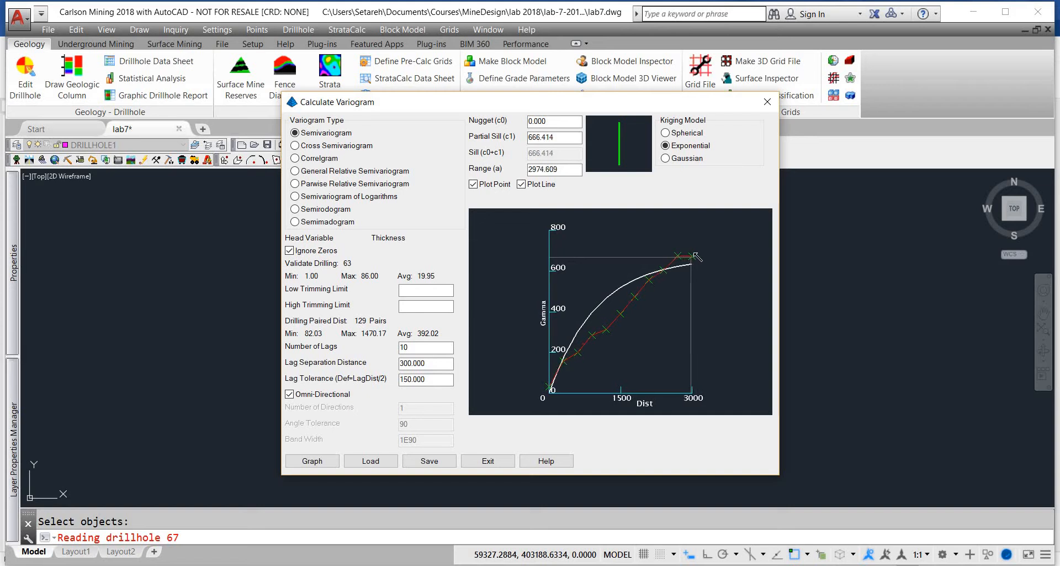
click(703, 246)
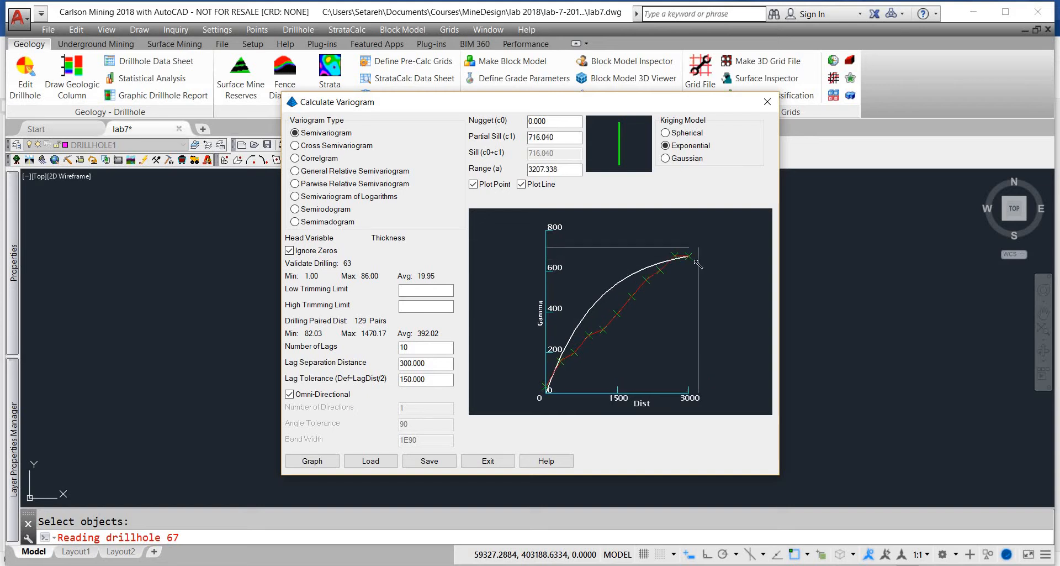
drag(694, 259, 666, 269)
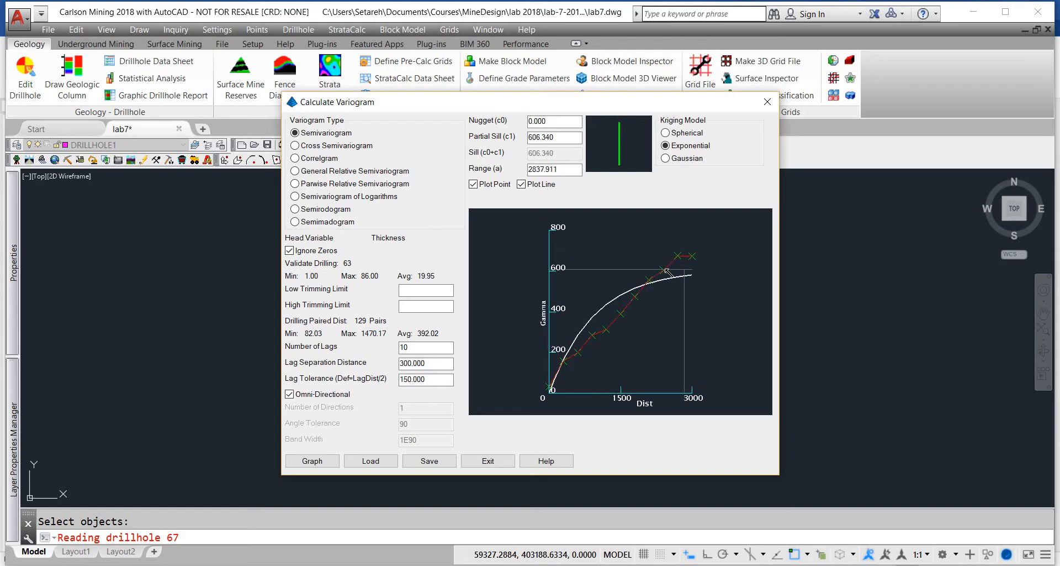
click(674, 256)
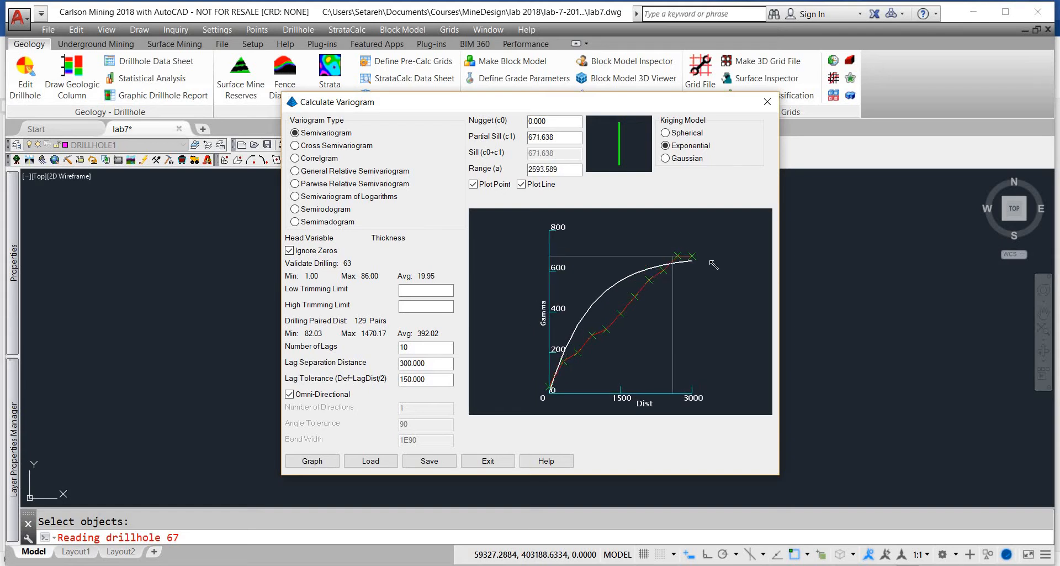
click(688, 133)
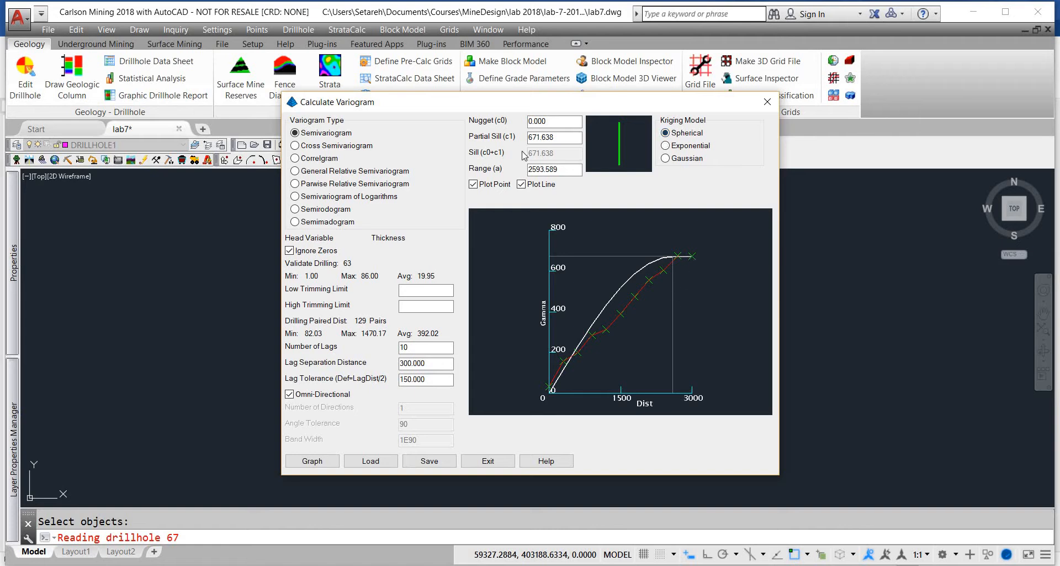
Step: Refit the spherical curve to a partial sill of about 648 and a range of about 3218, with the nugget set to 25
double_click(536, 121)
text(25)
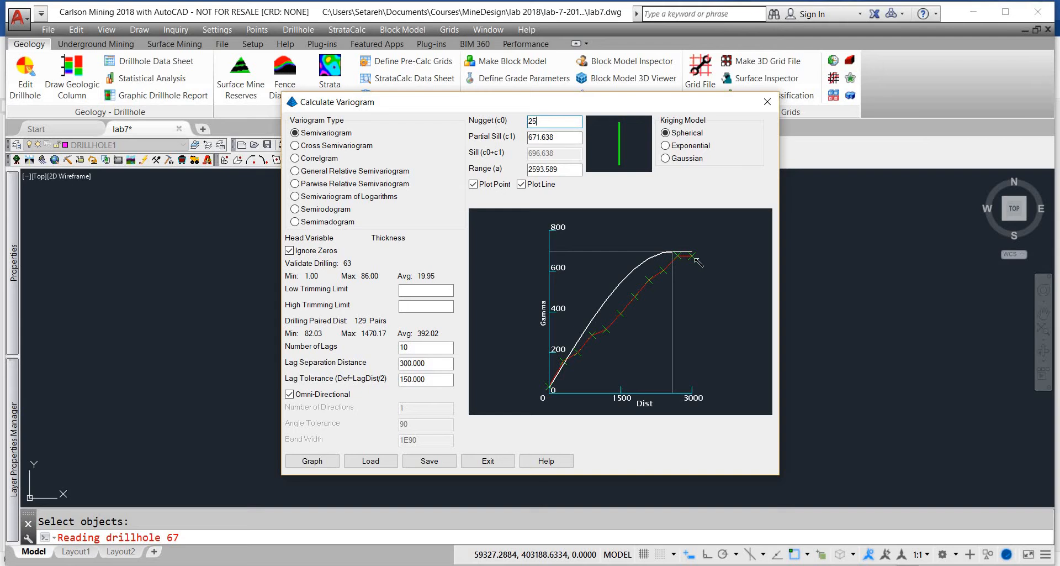
drag(702, 263, 709, 263)
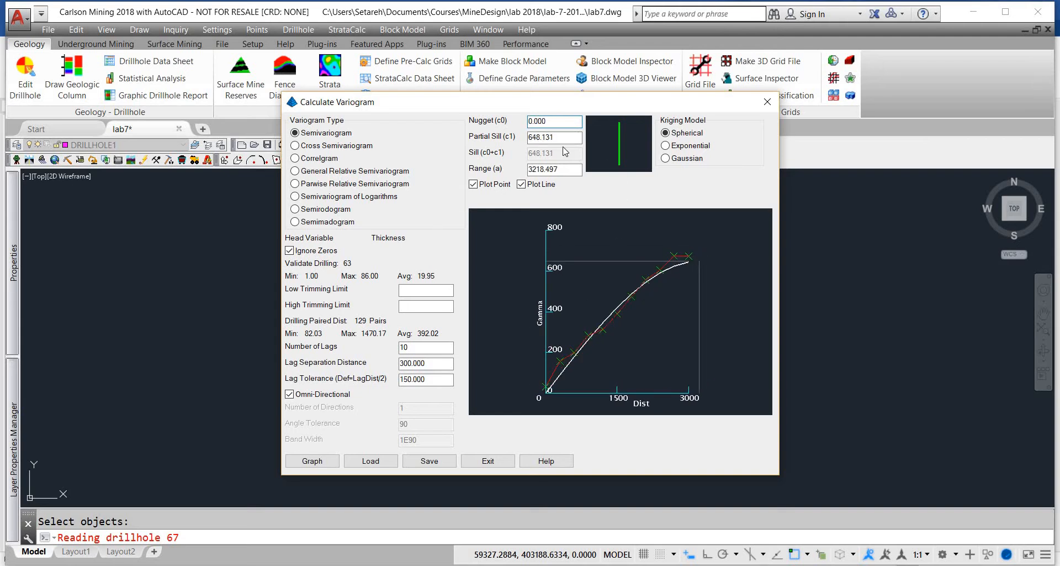
key(Tab)
key(shift+Tab)
text(5)
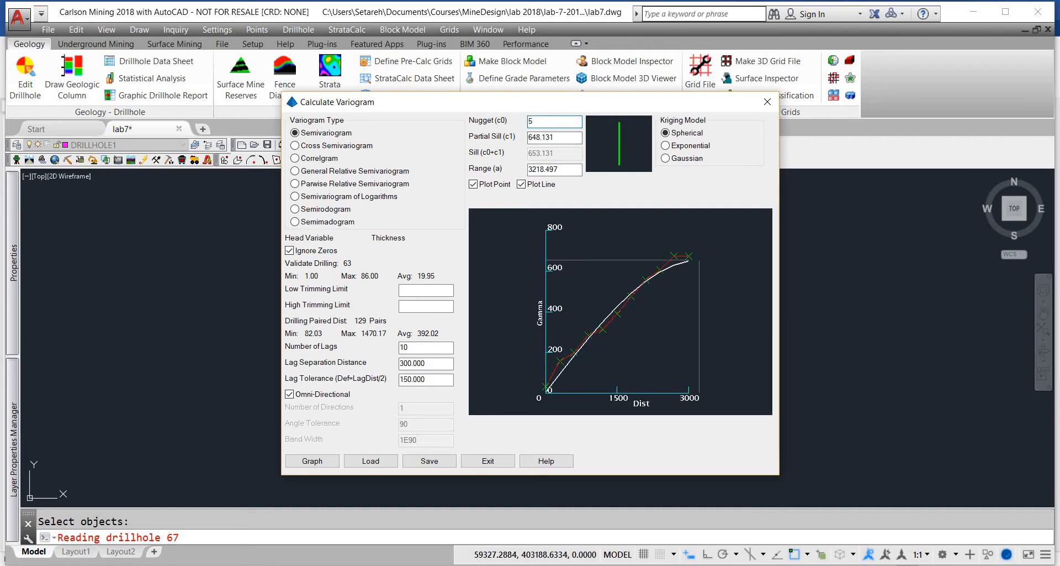
key(BackSpace)
text(25)
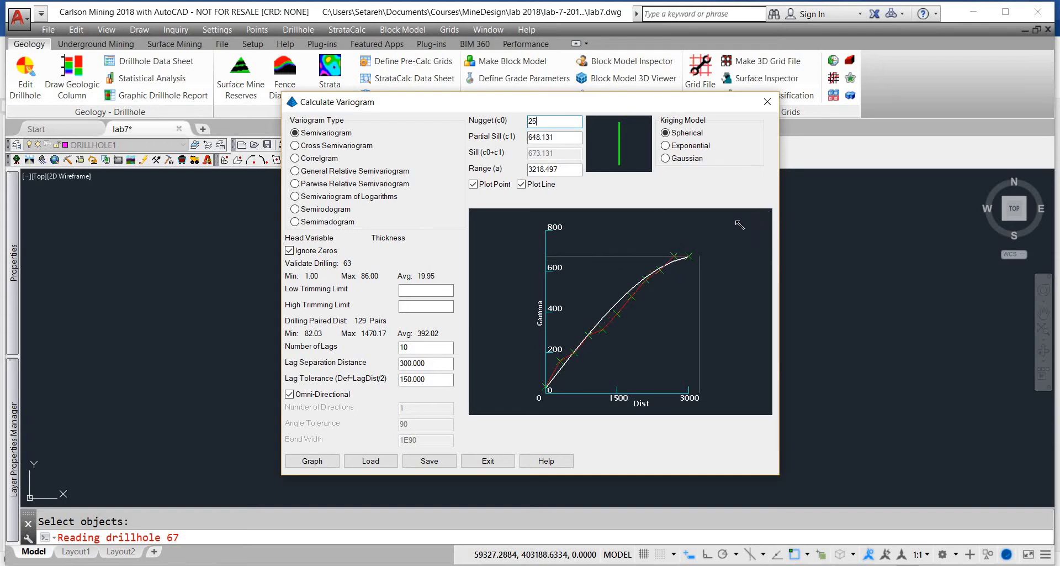
Step: Save the variogram parameters over the existing file Soil_krigging_sph thickness.vio and exit the variogram calculation
click(442, 463)
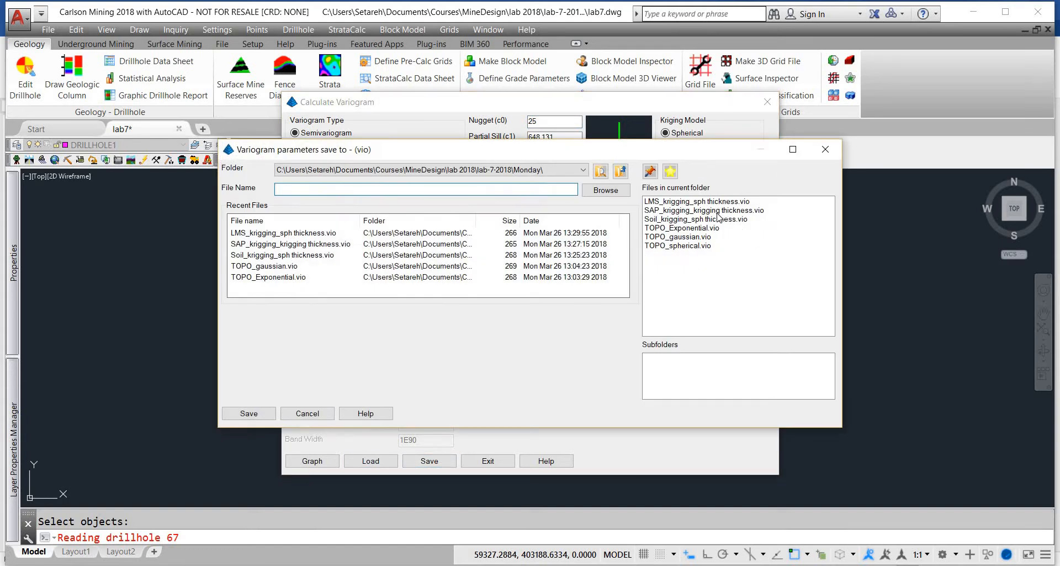
click(659, 220)
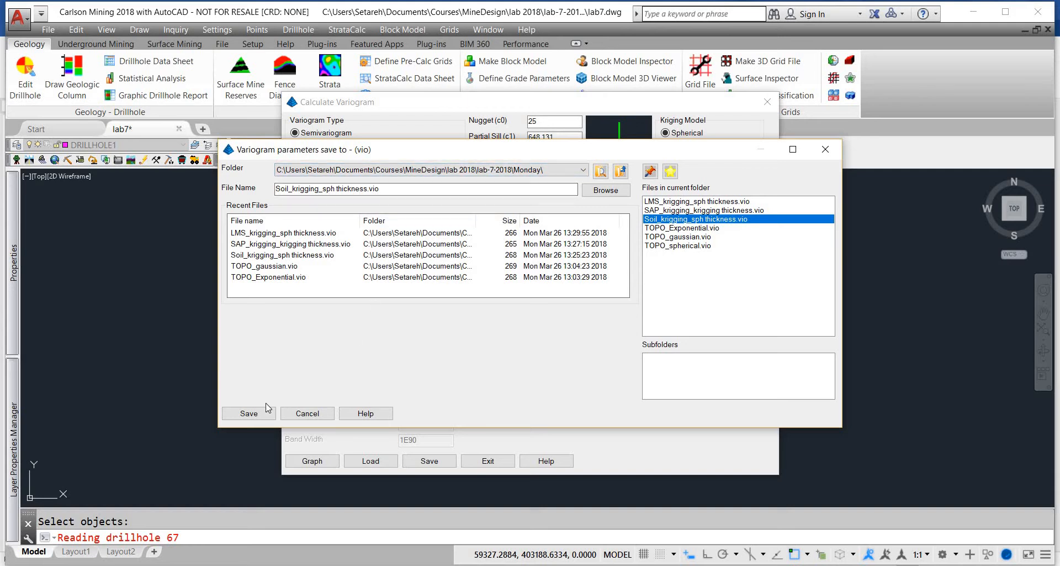
click(248, 413)
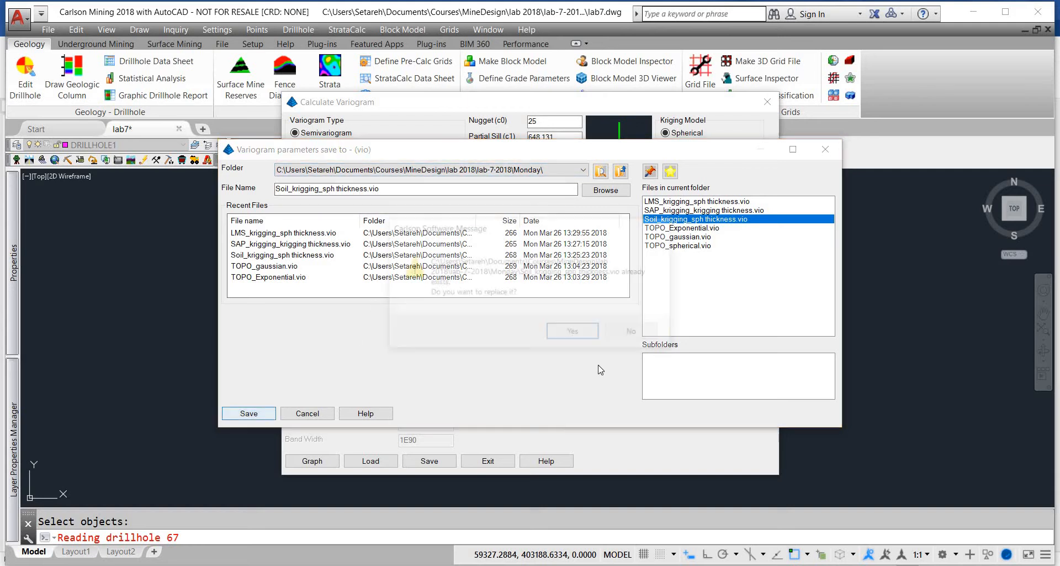
click(575, 335)
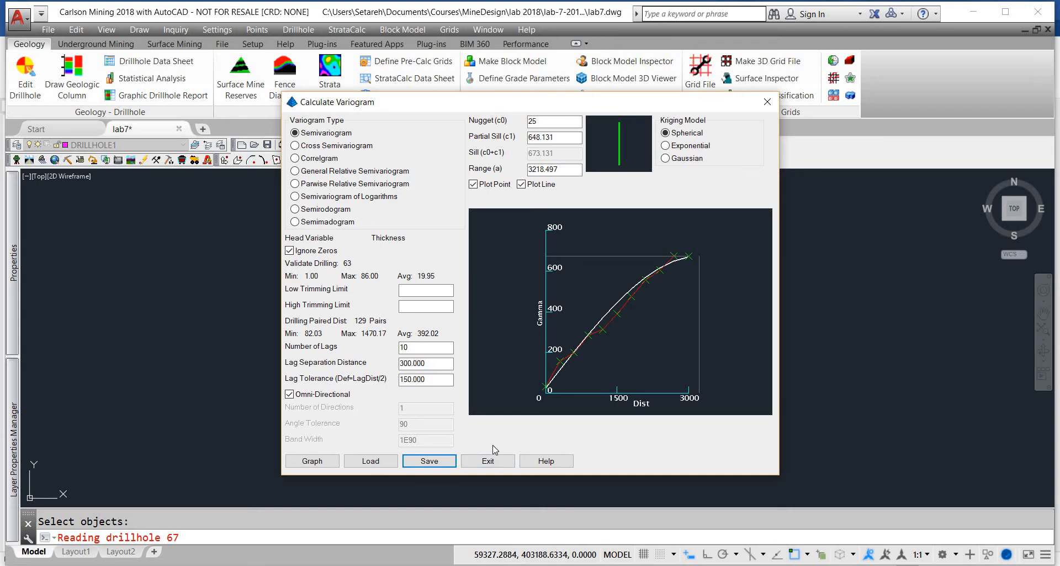
click(487, 461)
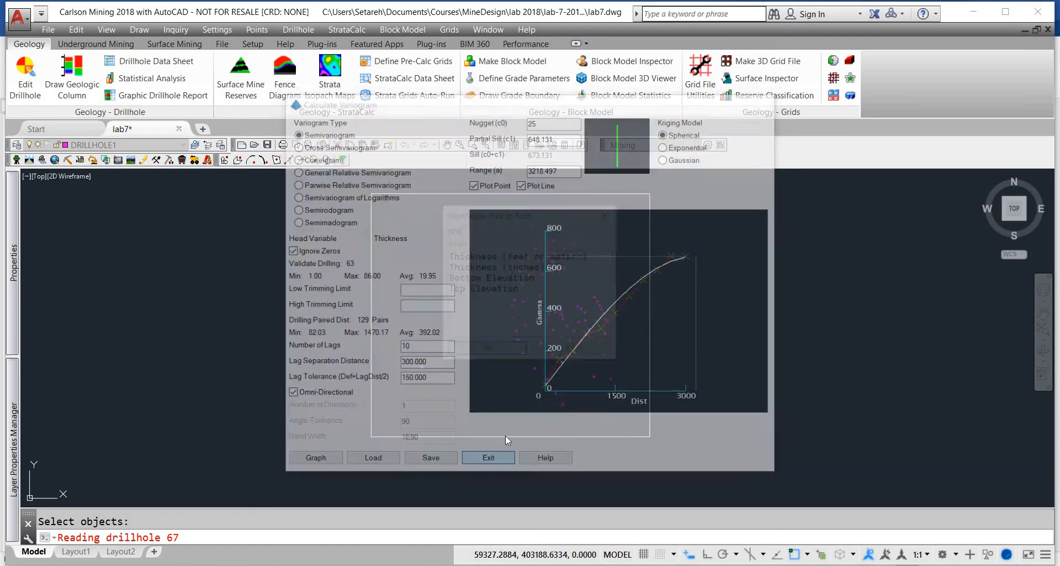
click(569, 350)
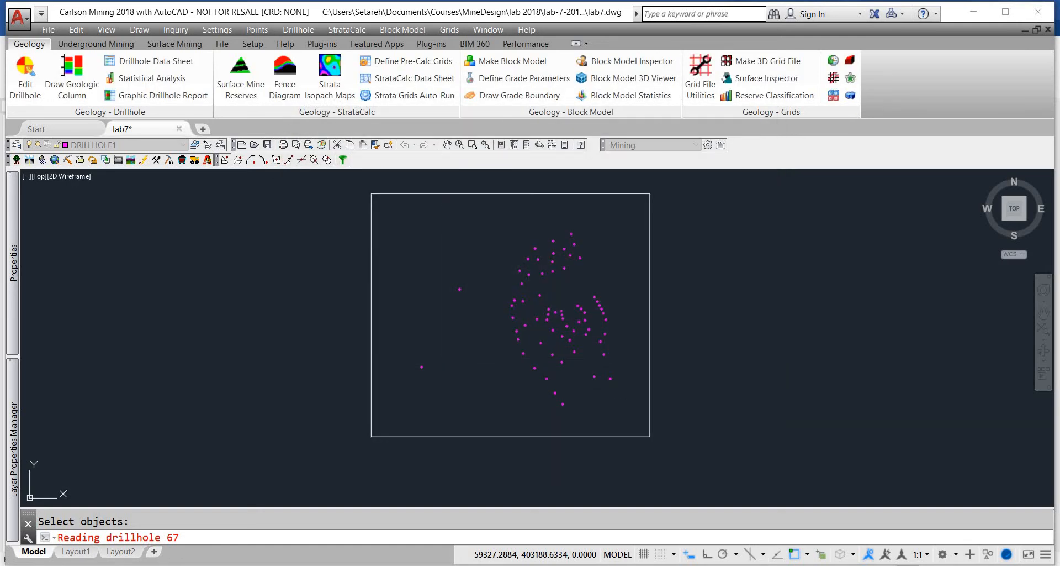
right_click(270, 213)
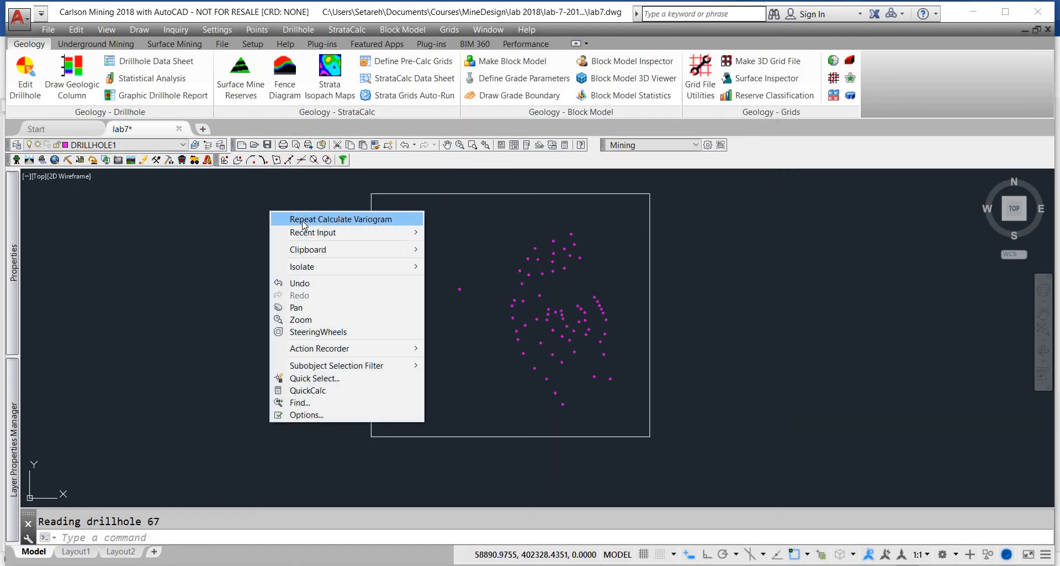
click(386, 220)
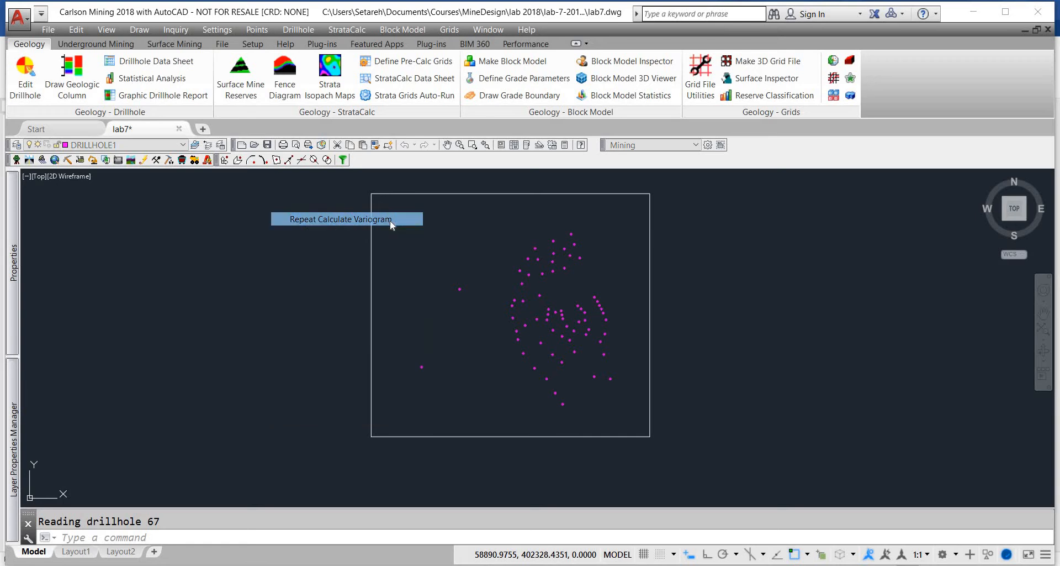
click(560, 265)
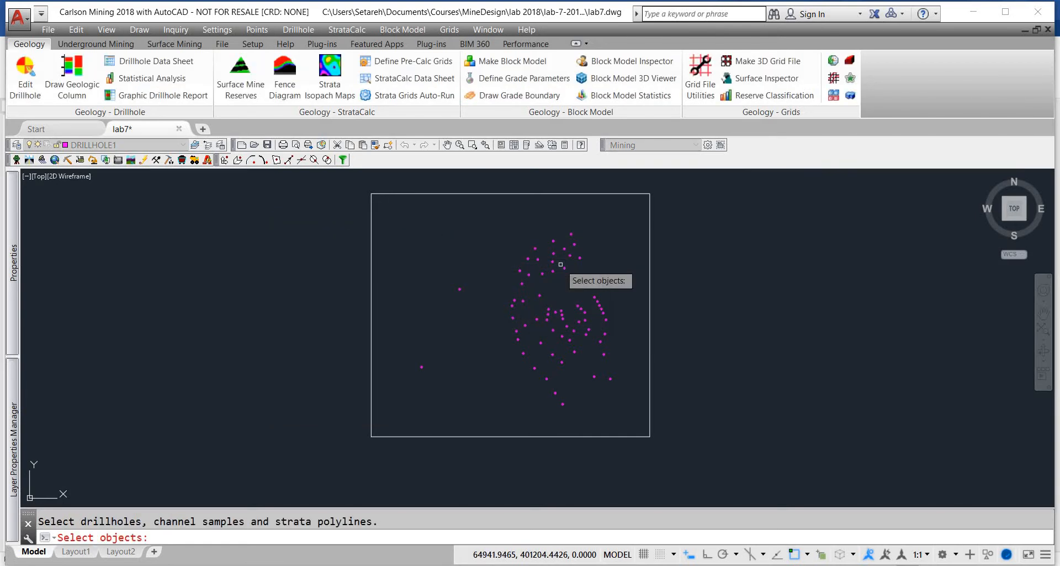
click(366, 202)
click(788, 486)
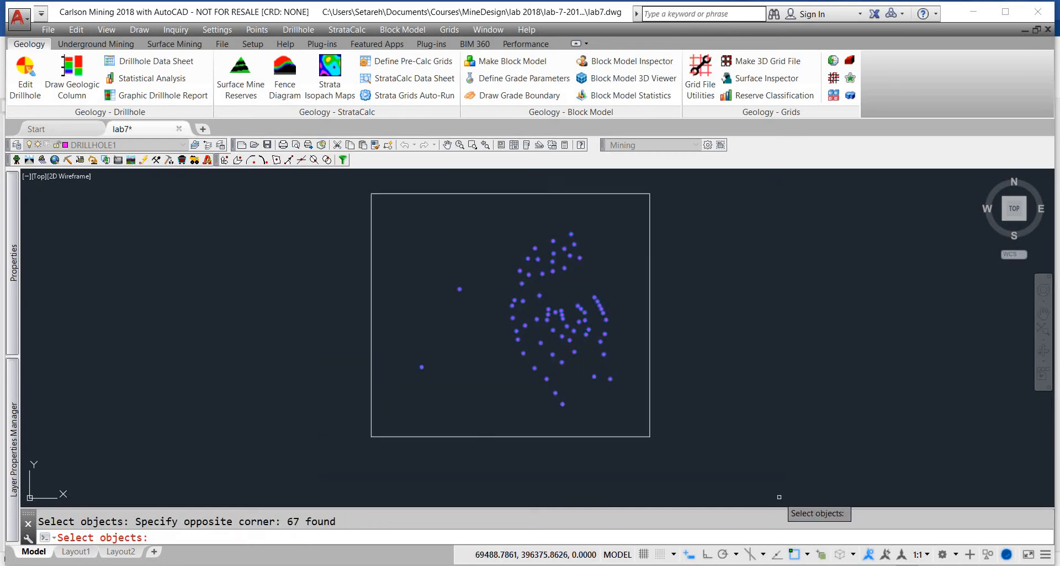
key(Return)
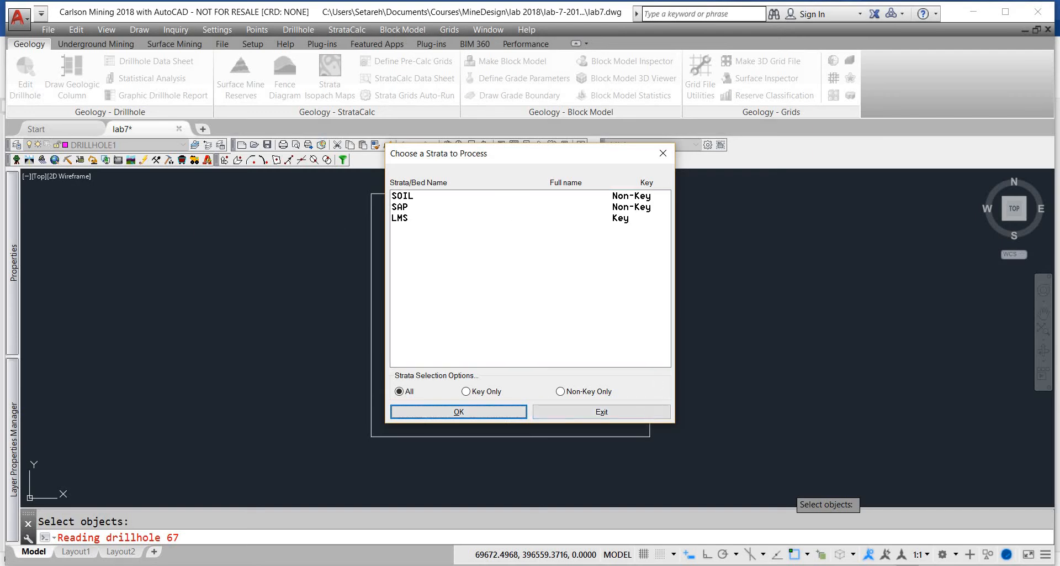
click(607, 412)
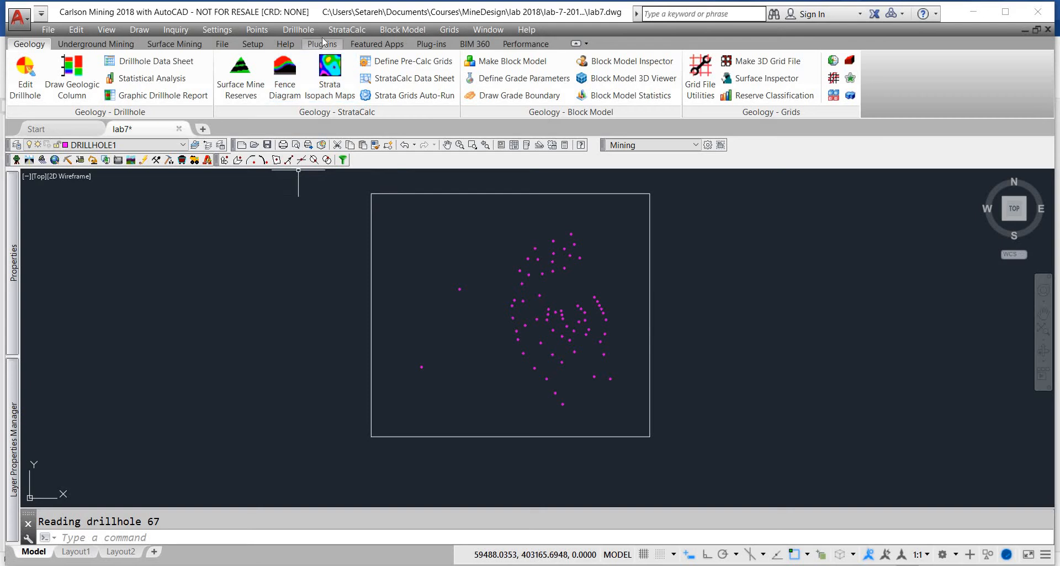
Step: Start Auto-Run Residuals on all the drillholes in the drawing
click(338, 30)
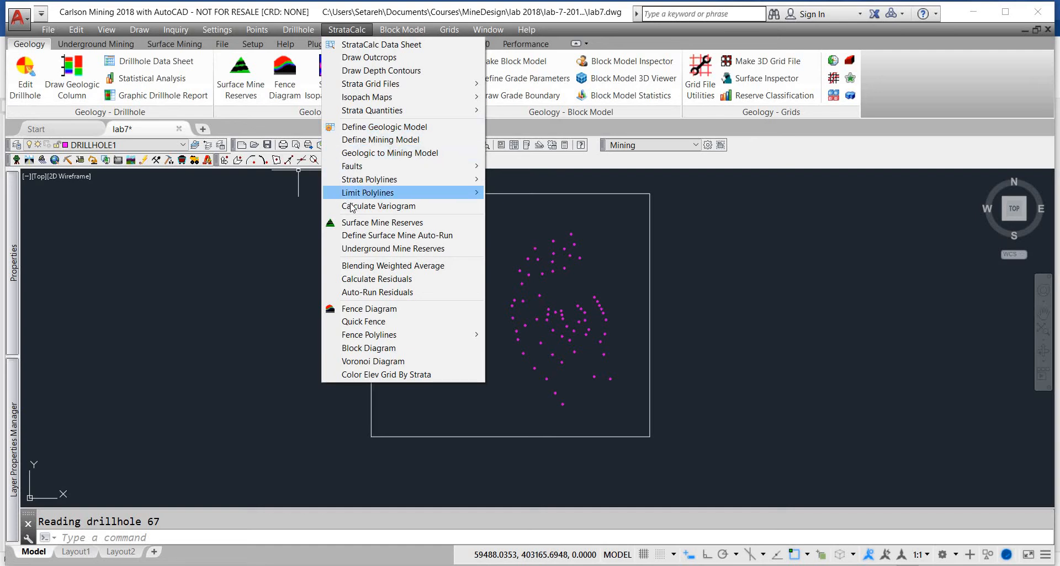
click(360, 299)
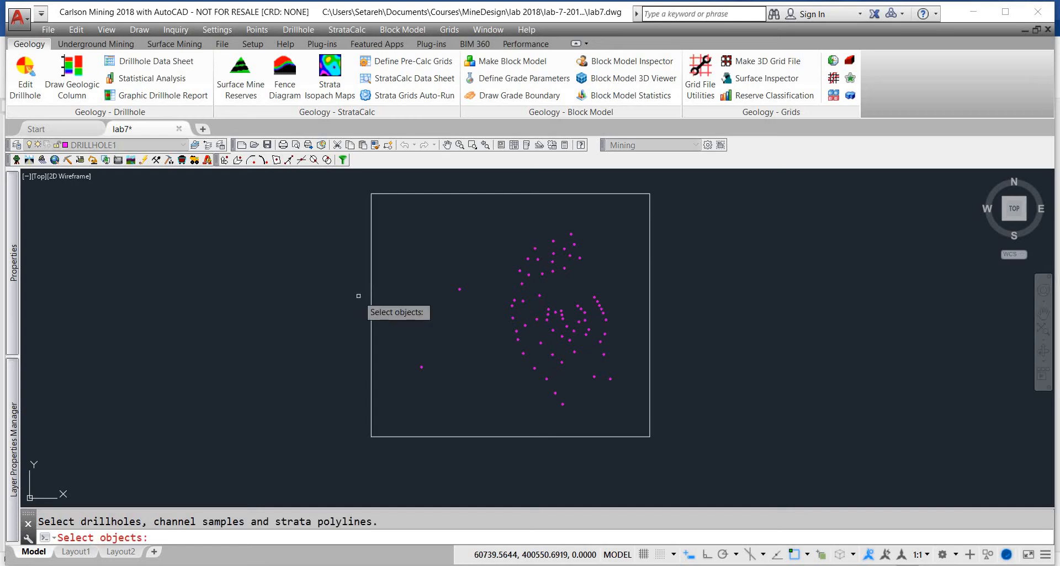
click(330, 177)
click(766, 458)
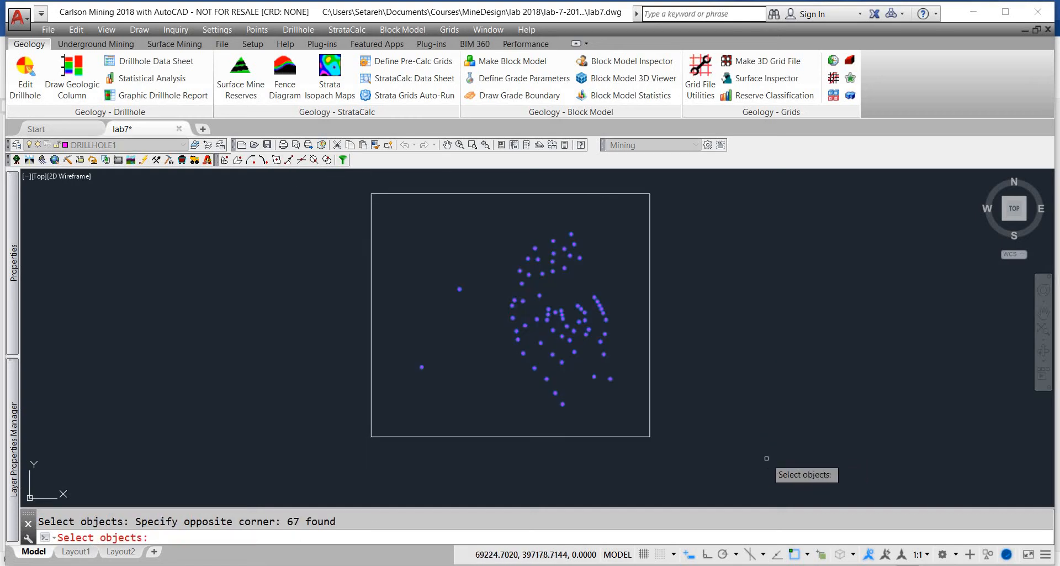
key(Return)
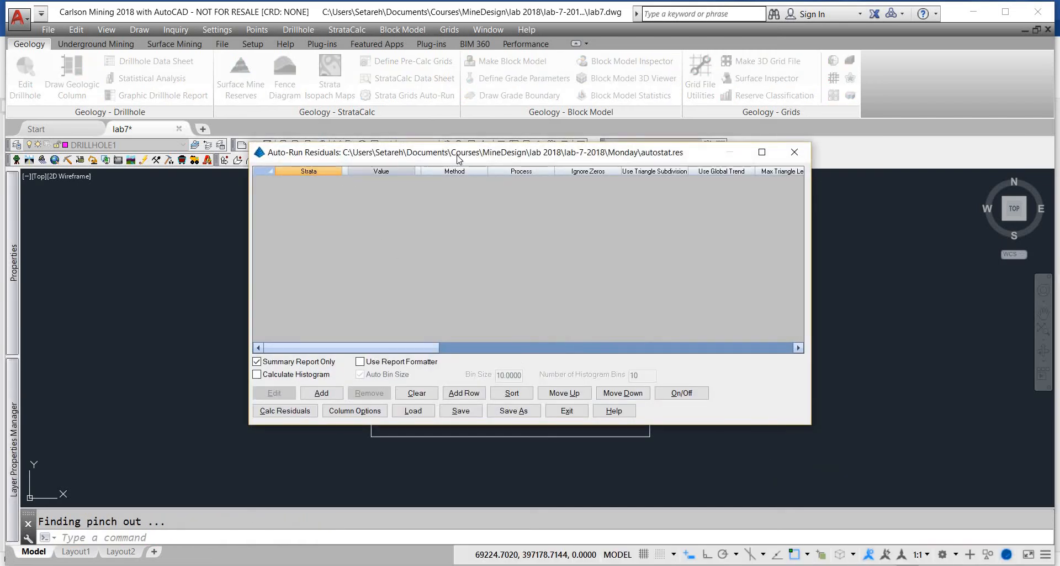
drag(466, 157, 415, 165)
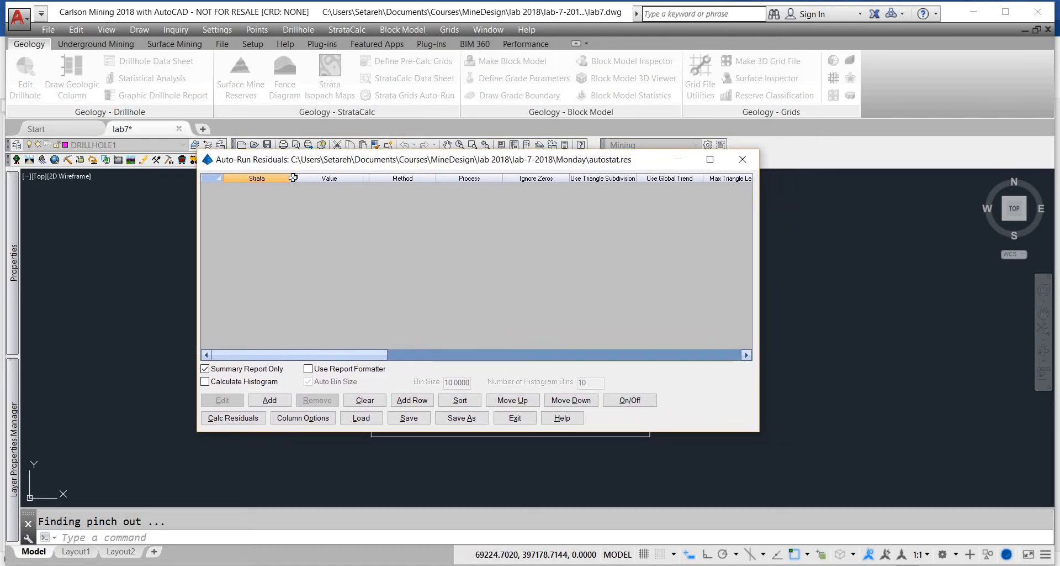
Step: Add a residuals entry for the SOIL strata's thickness (feet or meters) using the Triangulation method
click(275, 404)
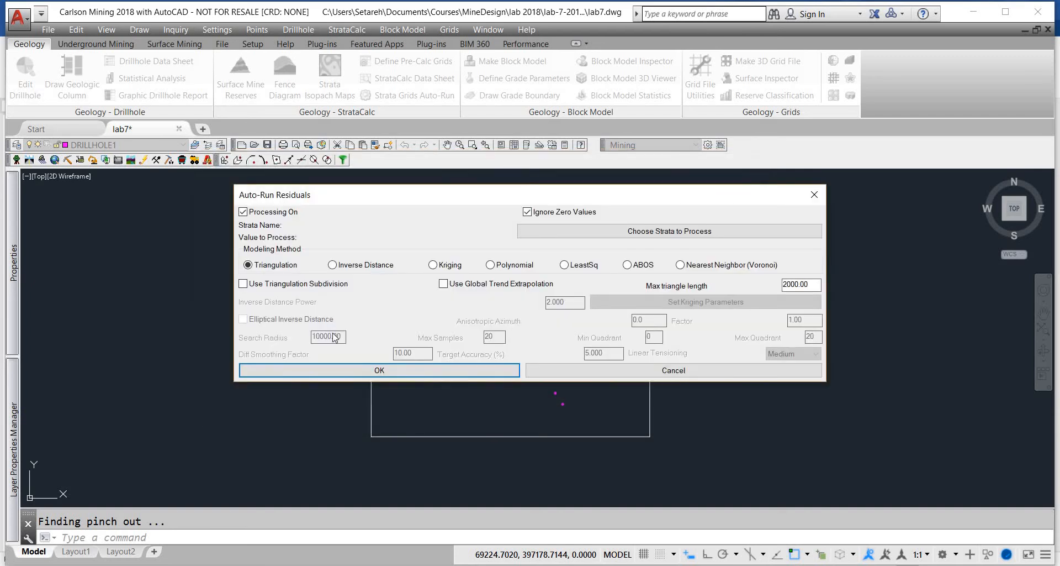
click(659, 237)
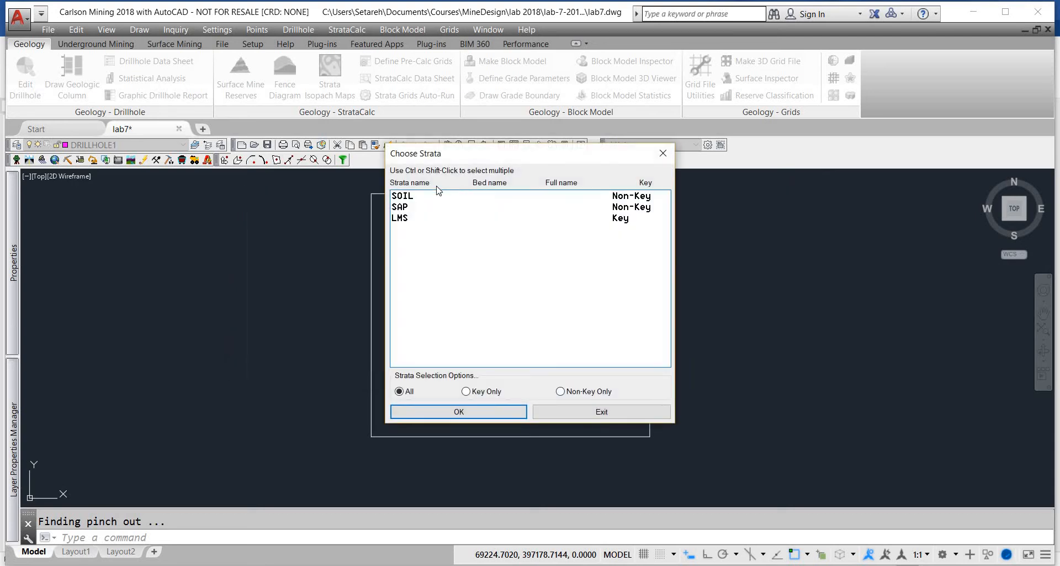
double_click(409, 198)
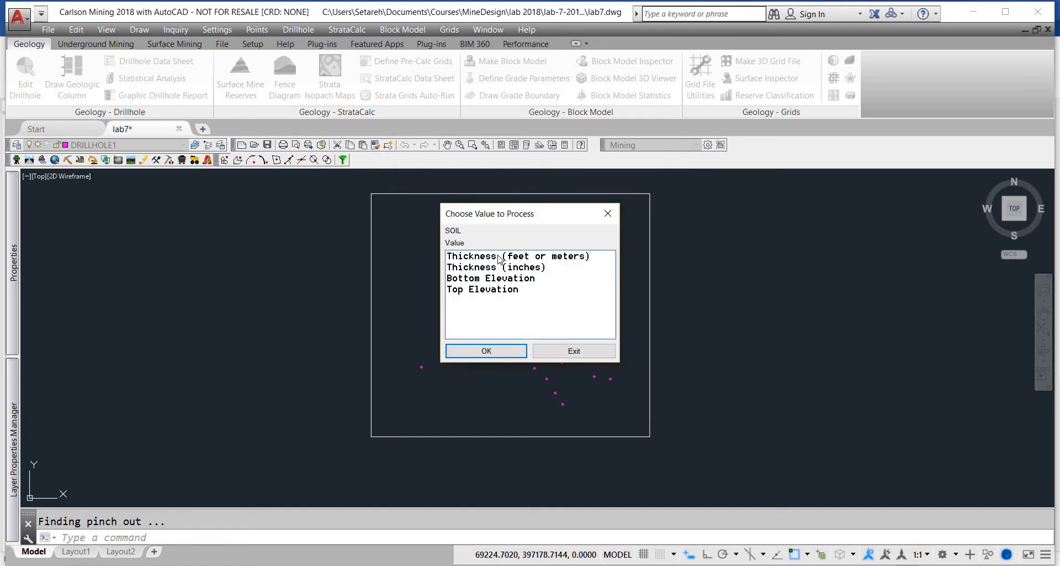
double_click(498, 256)
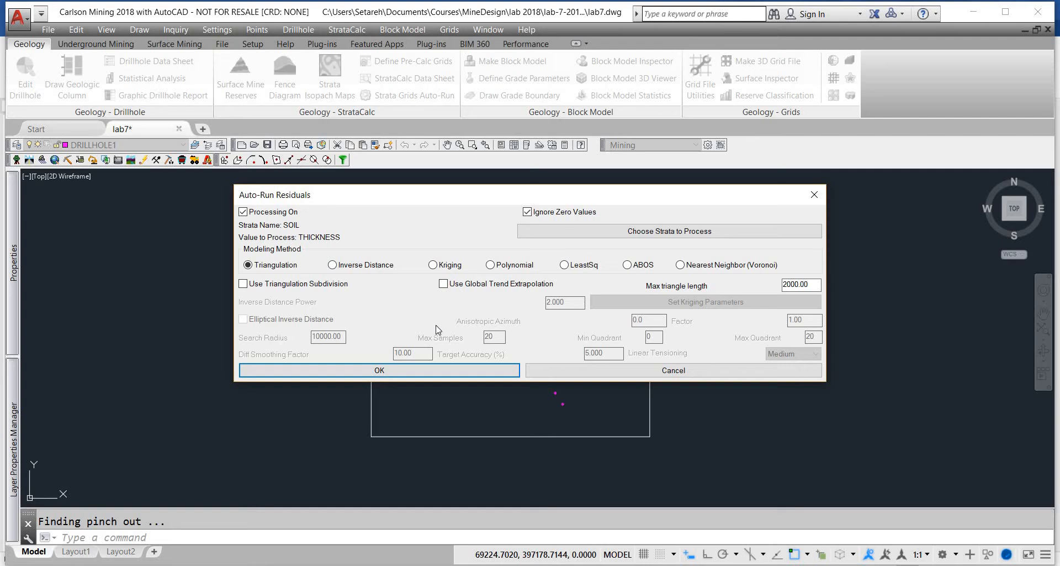
click(403, 372)
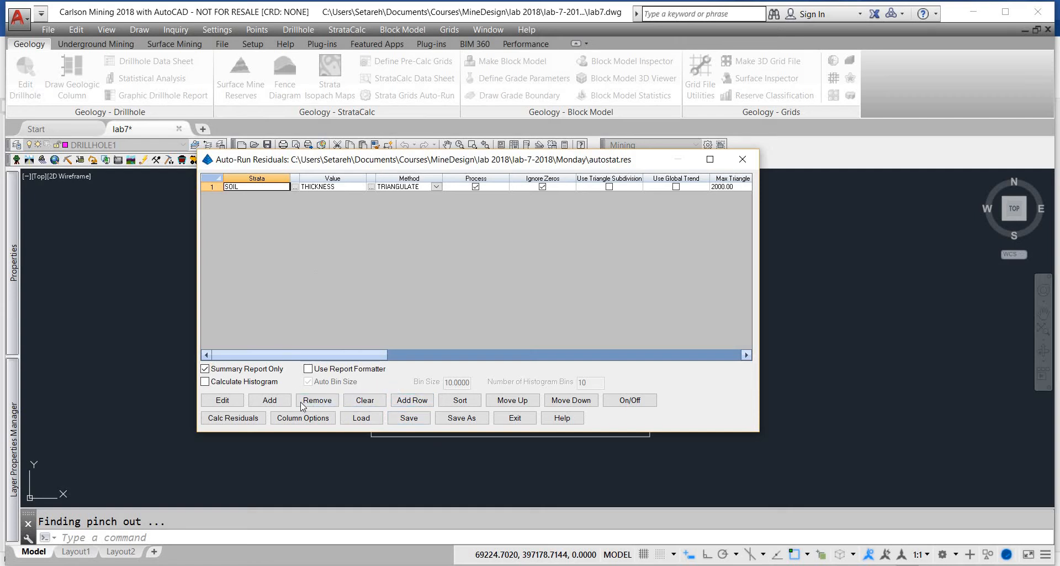
Step: Add a second residuals entry for SOIL thickness (feet or meters) using the Inverse Distance method
click(269, 400)
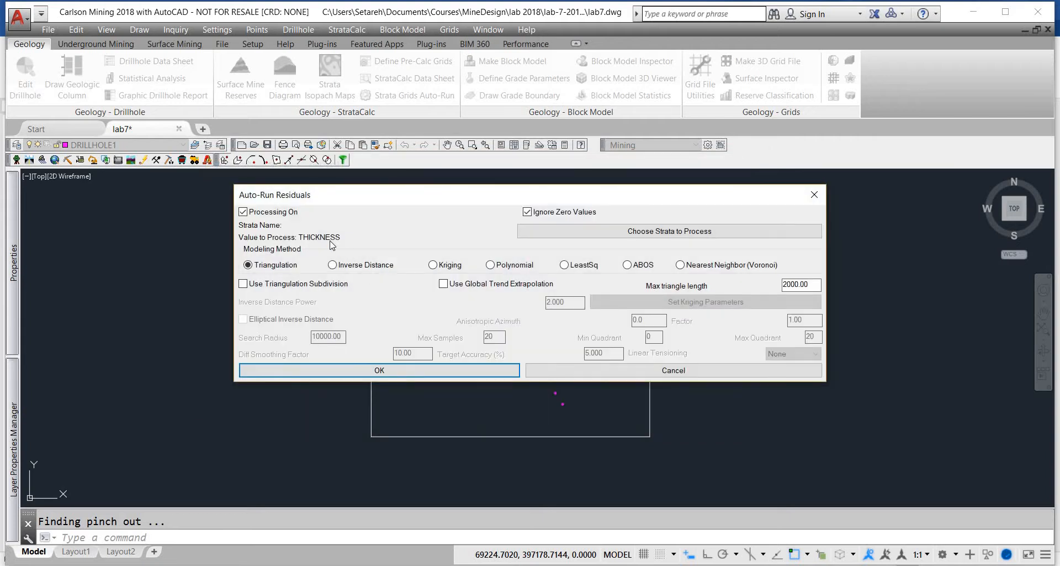
click(545, 230)
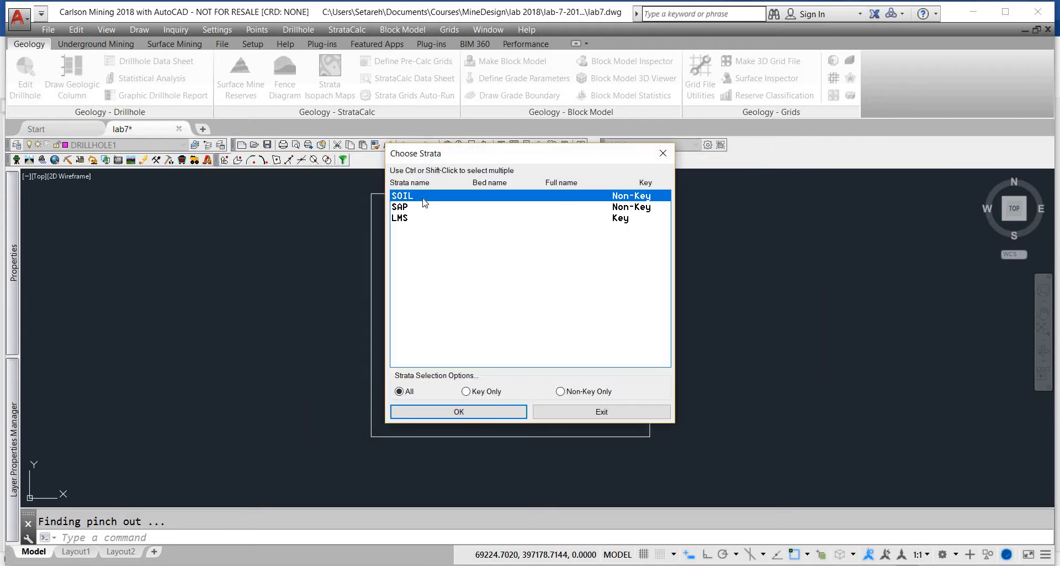
double_click(423, 197)
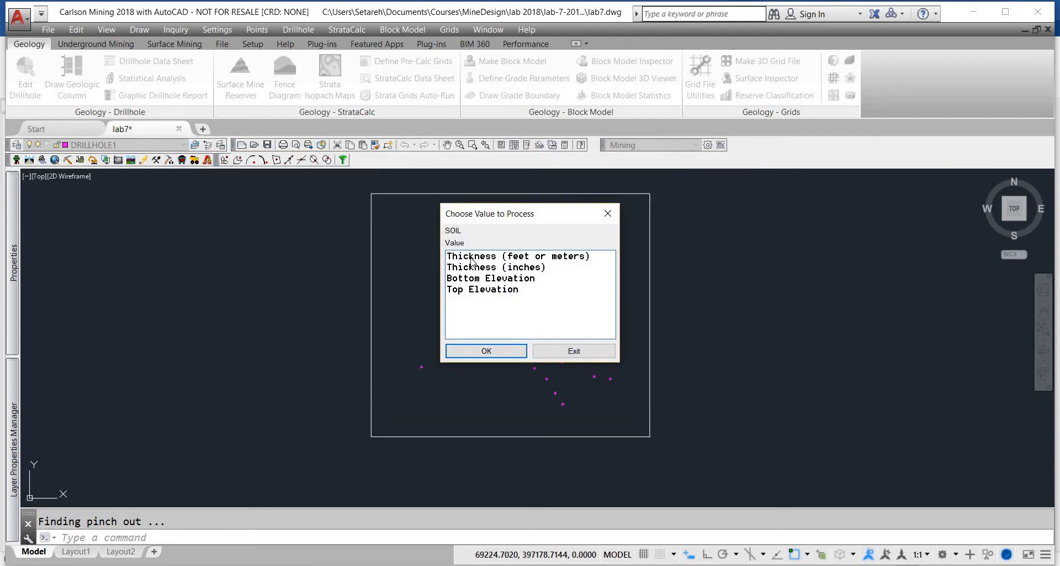
double_click(471, 259)
click(334, 265)
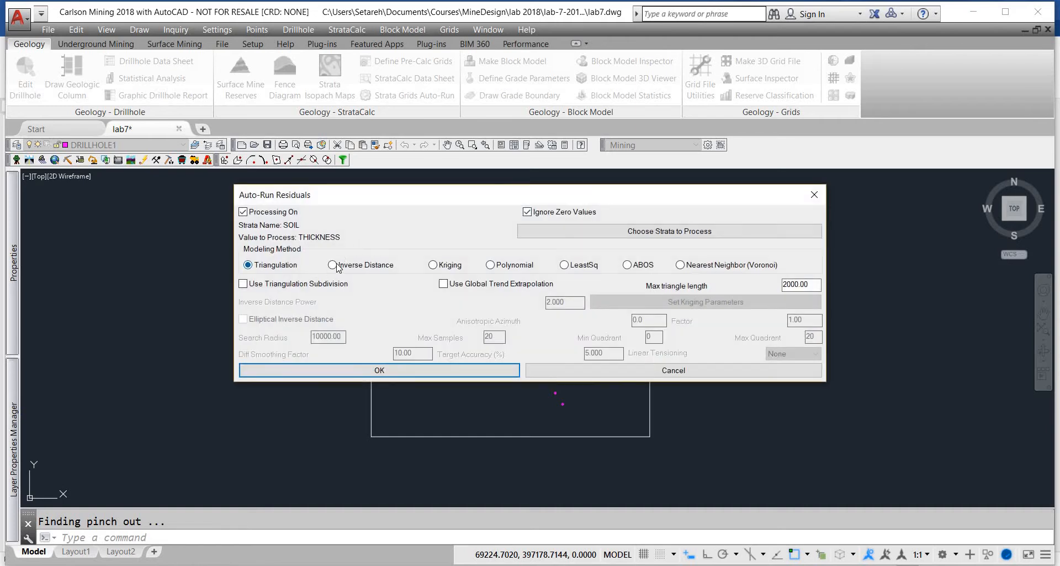
click(451, 375)
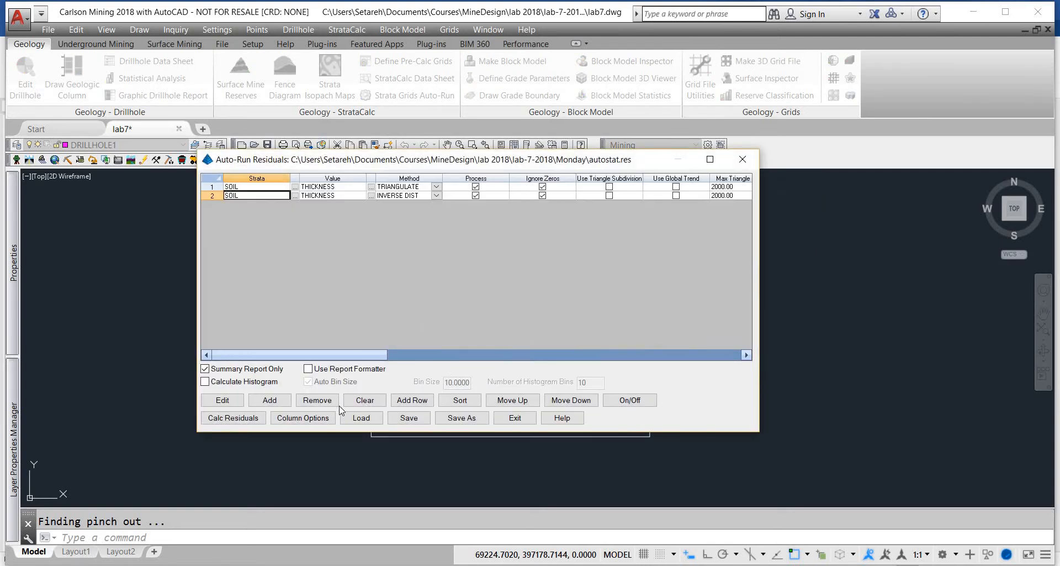
Step: Start a third residuals entry for SOIL thickness (feet or meters) using the Kriging method
click(314, 416)
click(270, 401)
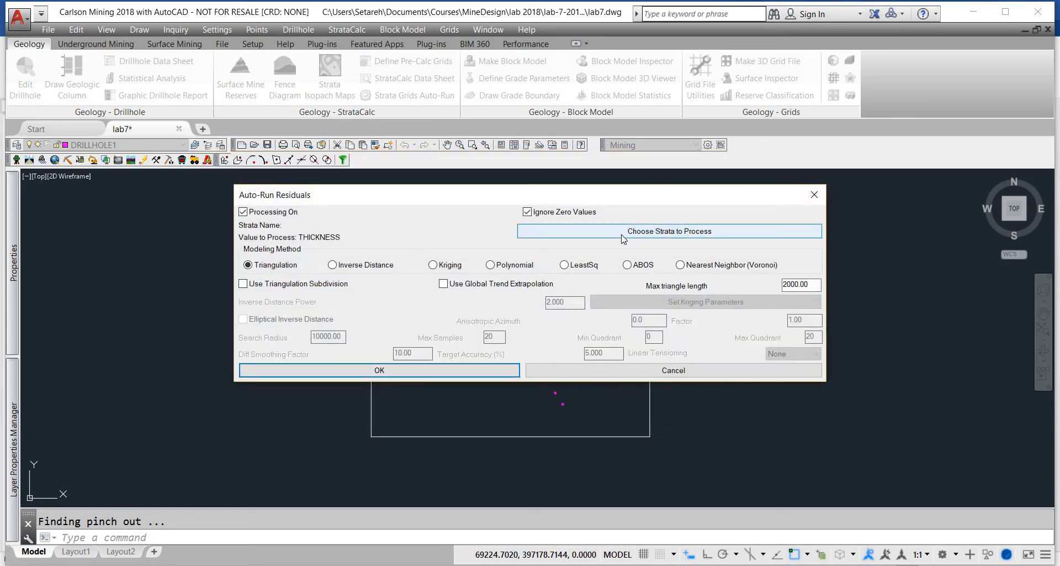
click(624, 239)
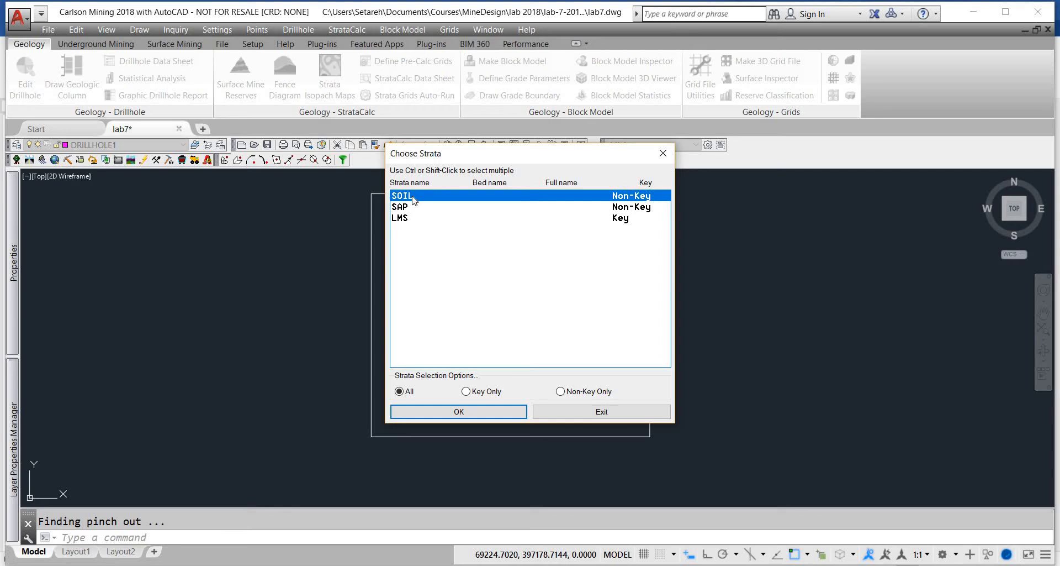
double_click(413, 197)
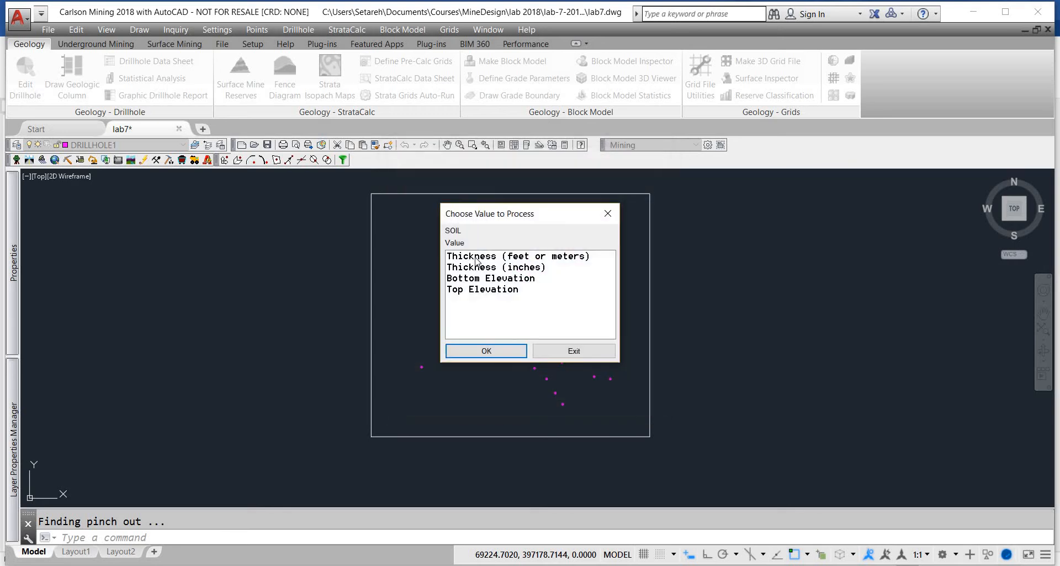
double_click(484, 256)
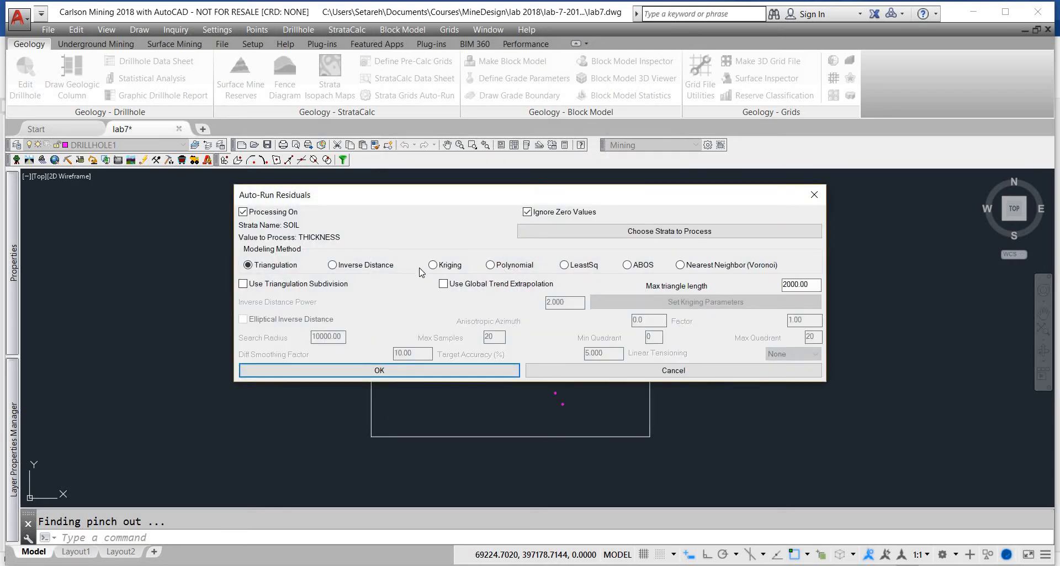
click(433, 265)
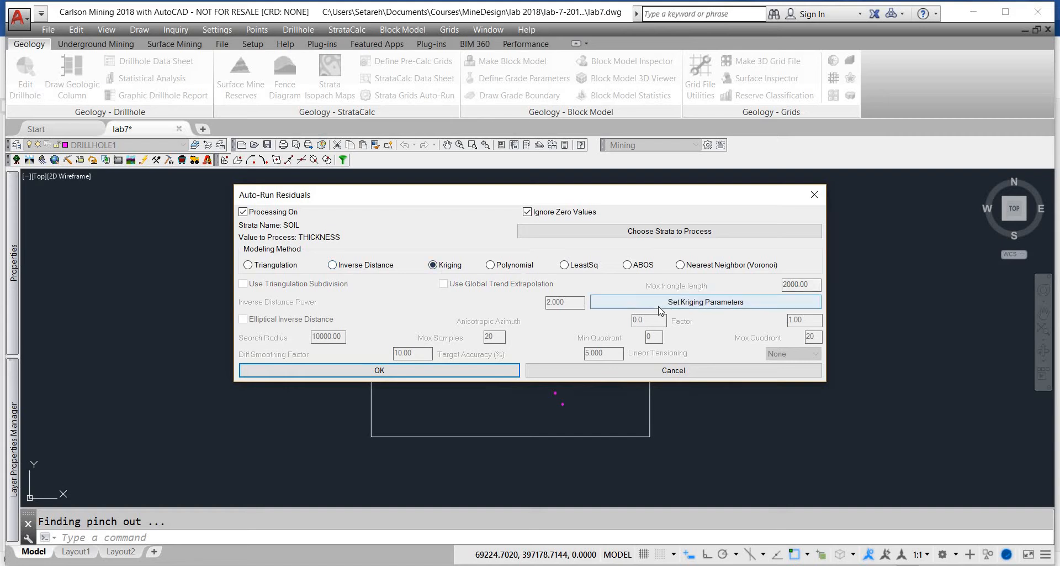
Step: Load the kriging parameters from Soil_krigging_sph thickness.vio and confirm the SOIL kriging entry
click(730, 307)
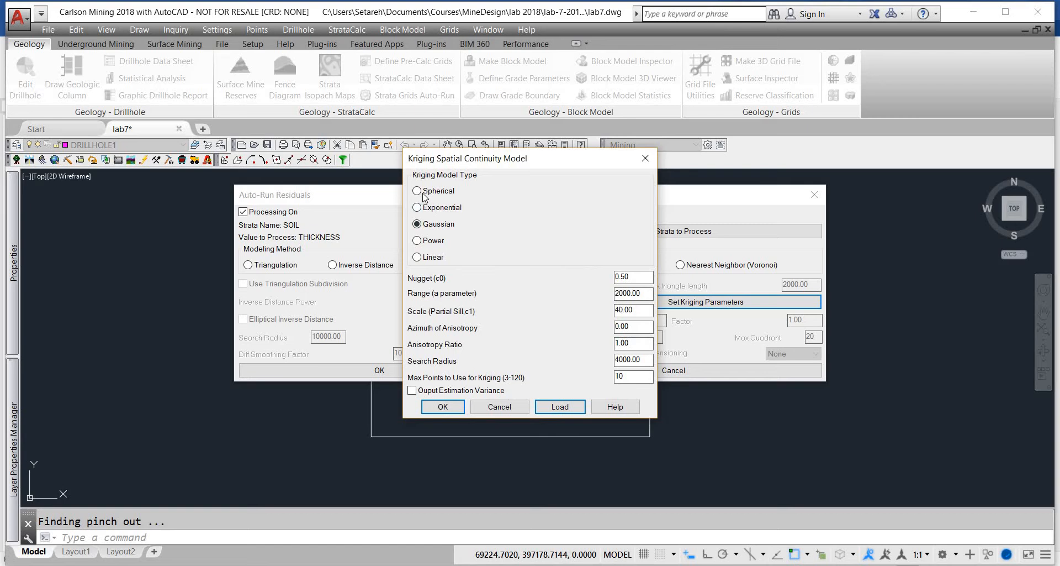
click(564, 411)
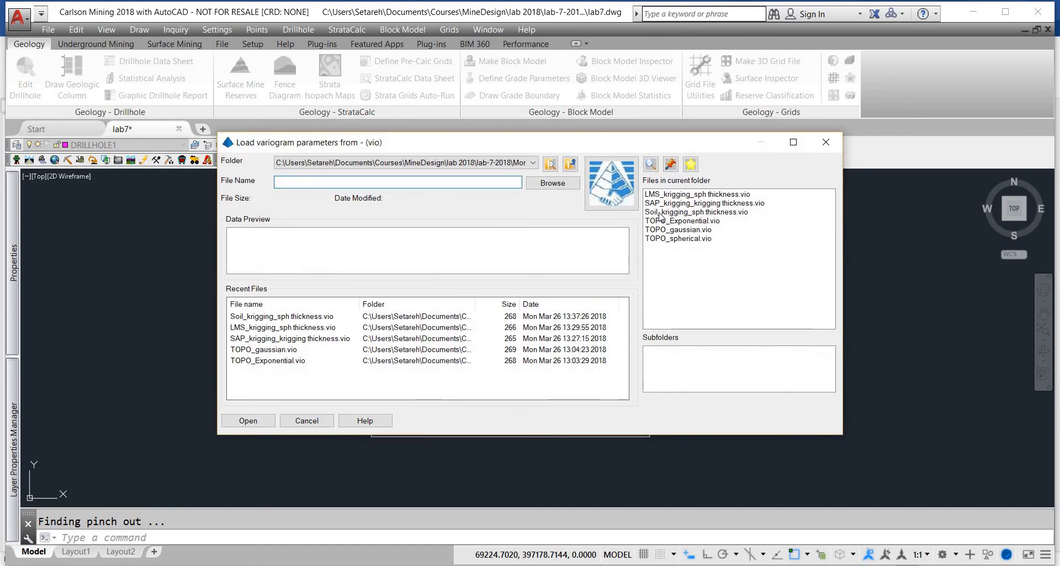
double_click(660, 213)
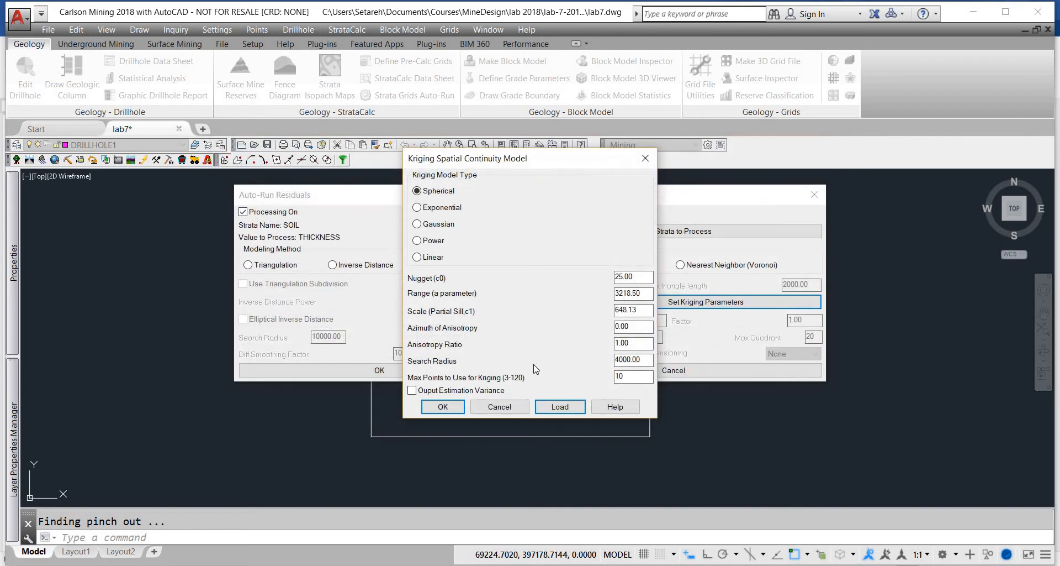
click(428, 409)
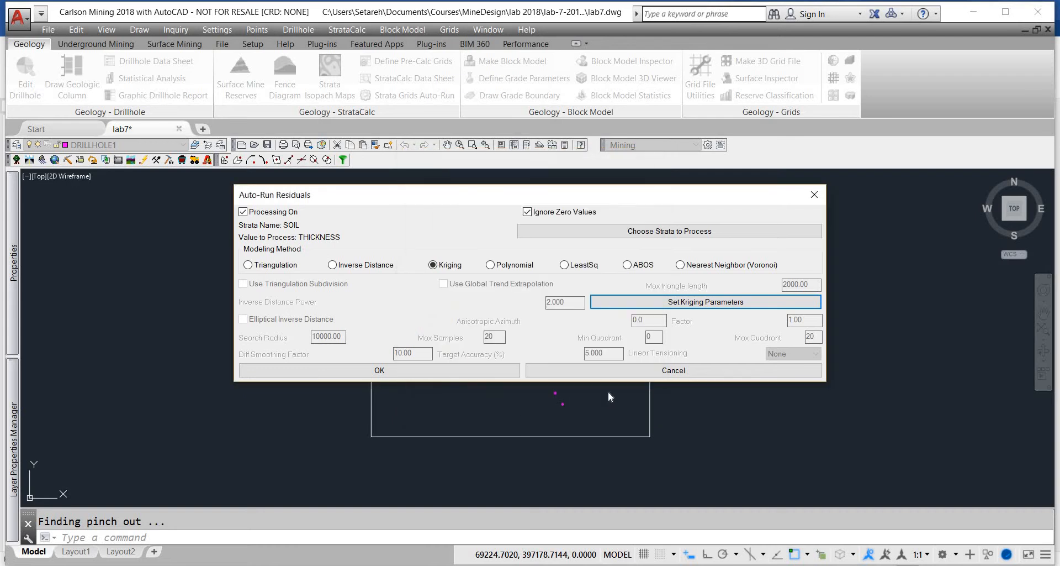
click(482, 372)
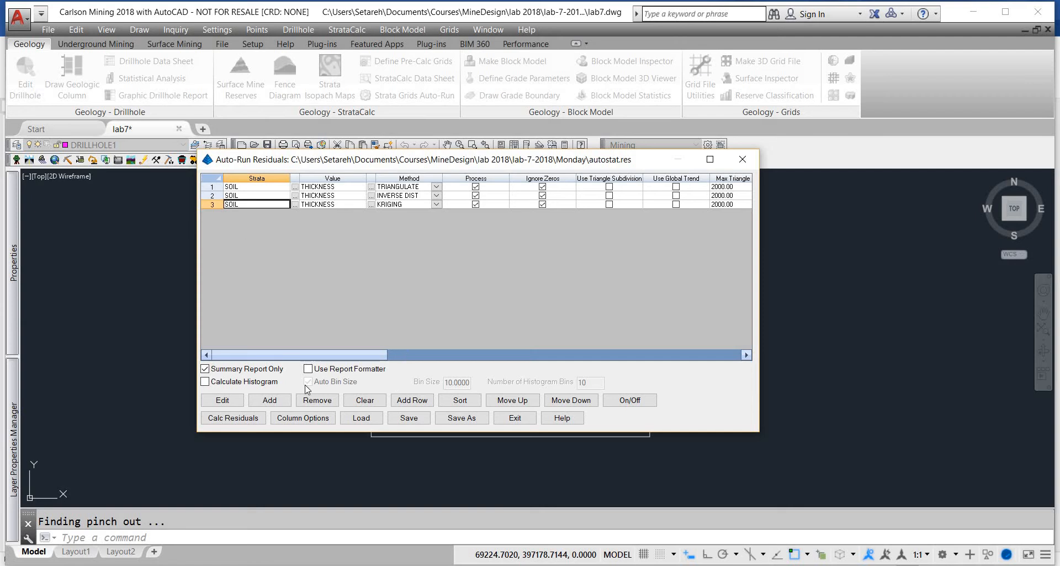
Step: Add Triangulation entries for the SOIL, SAP and LMS strata together, processing thickness (feet or meters)
click(276, 402)
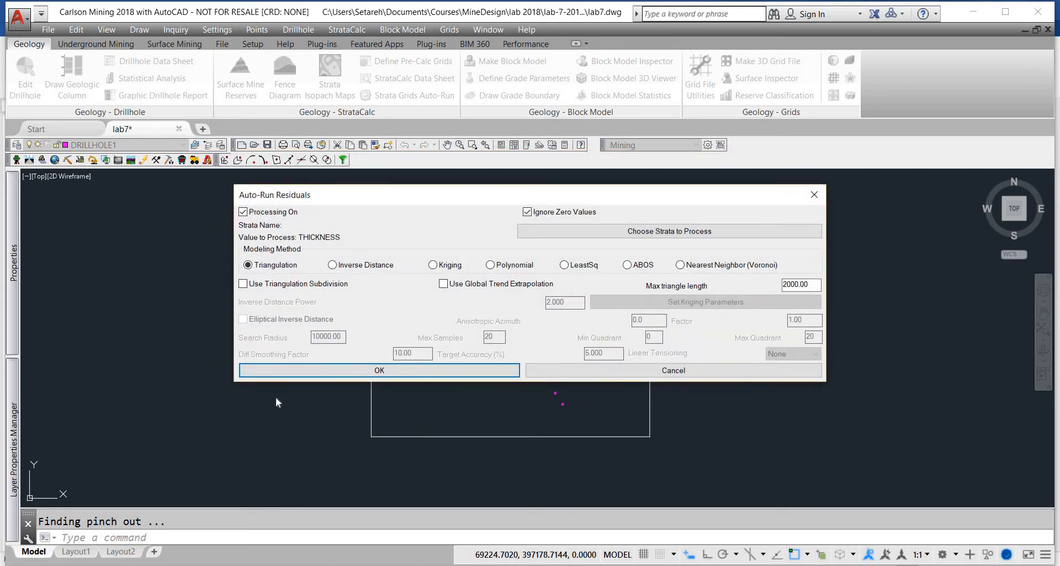
click(572, 231)
shift+click(440, 248)
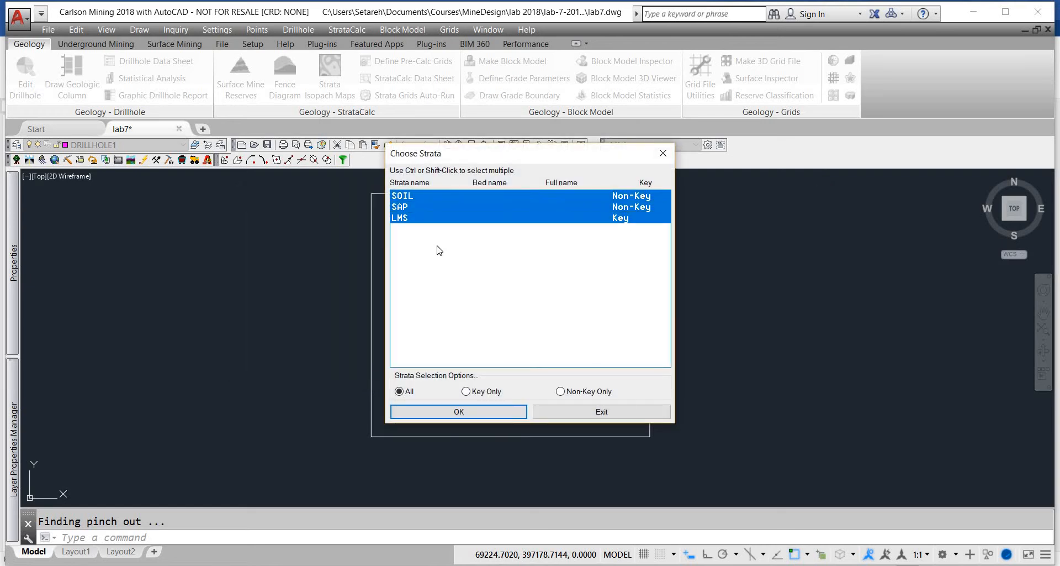
click(444, 419)
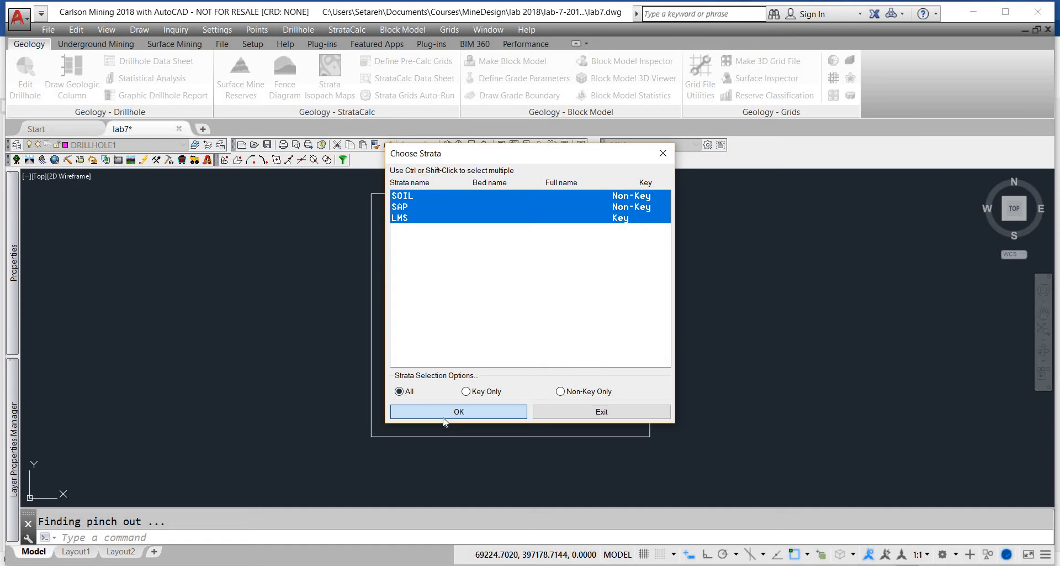
double_click(536, 256)
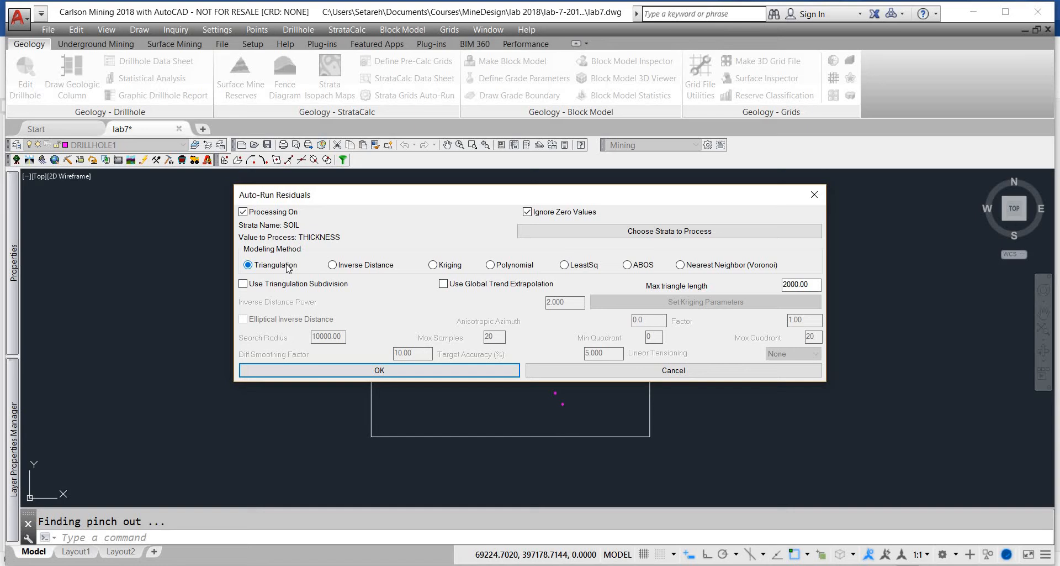
click(614, 233)
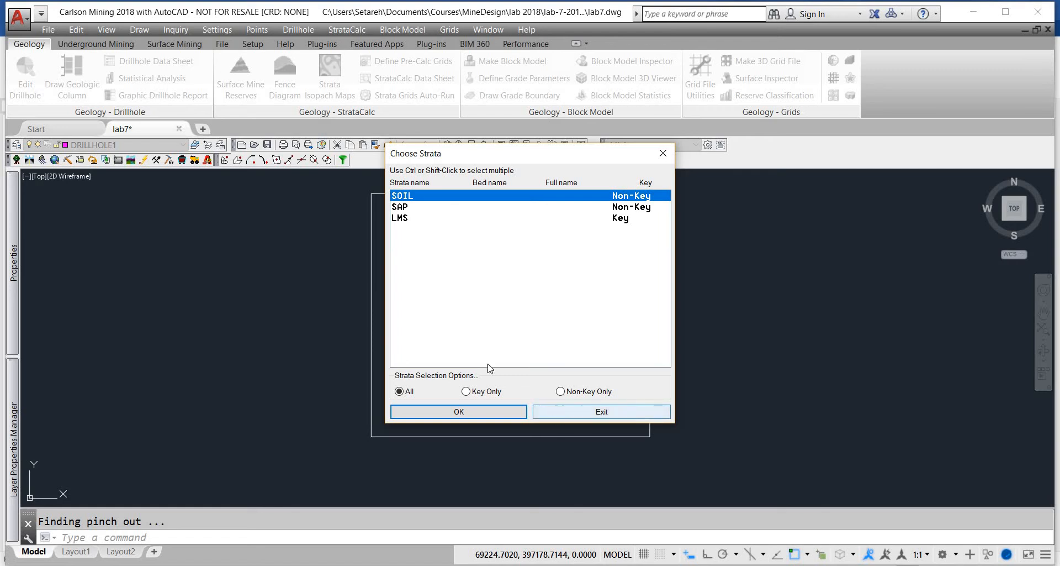
shift+click(430, 218)
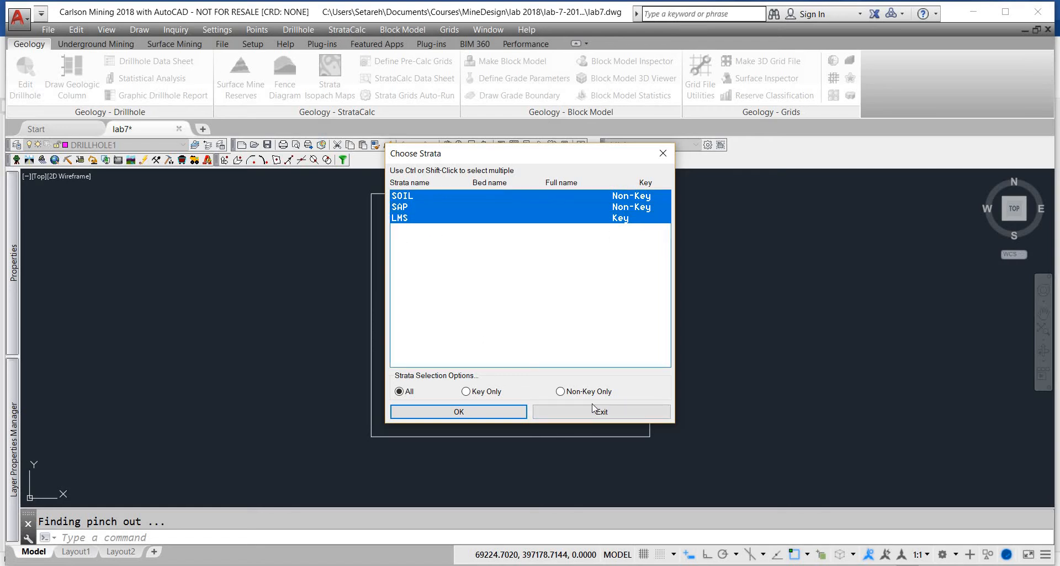
click(485, 413)
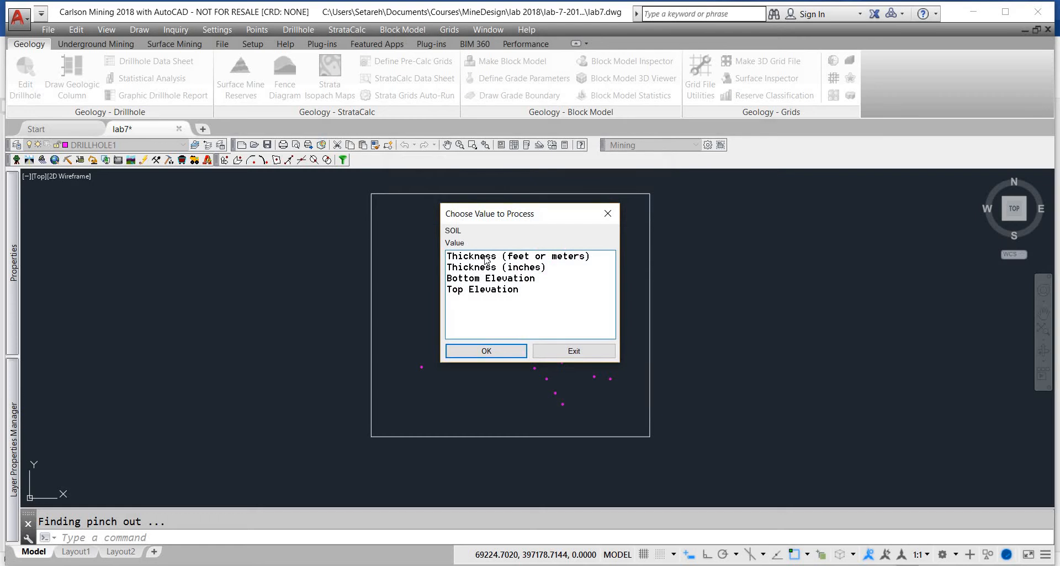
double_click(486, 256)
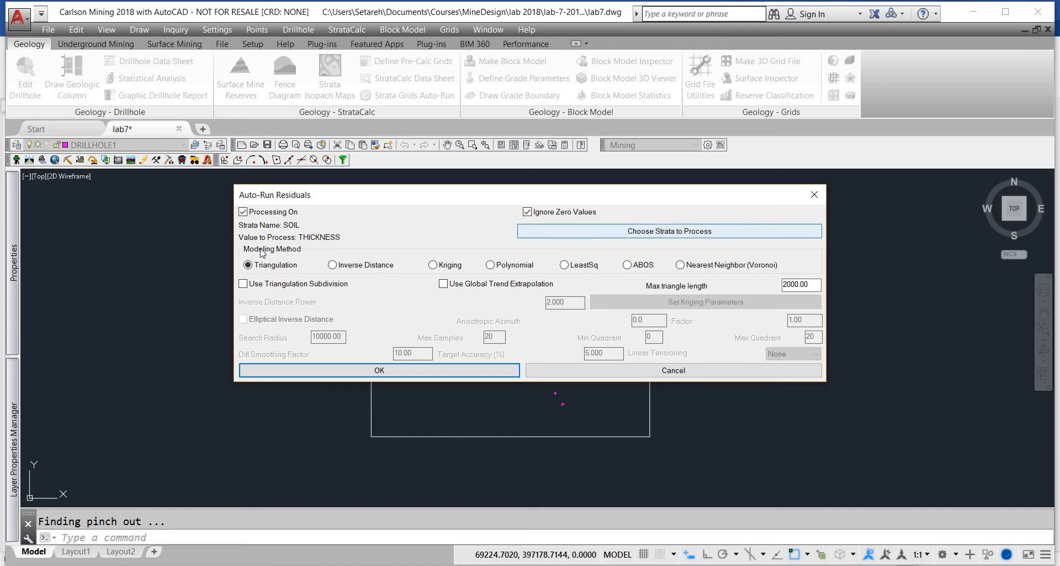
click(473, 373)
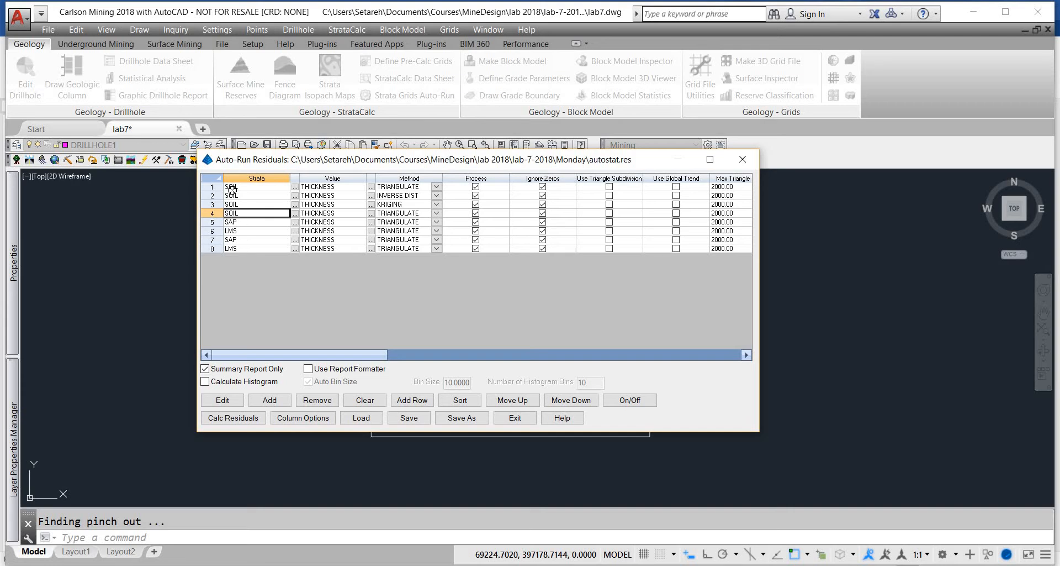
Step: Clear all the entries from the Auto-Run Residuals list
click(209, 181)
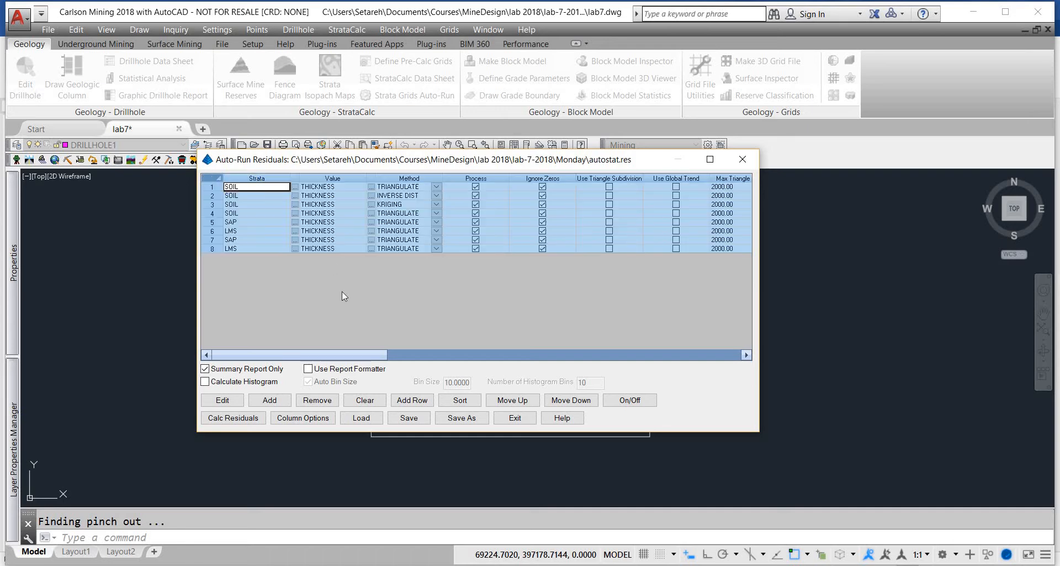
click(313, 399)
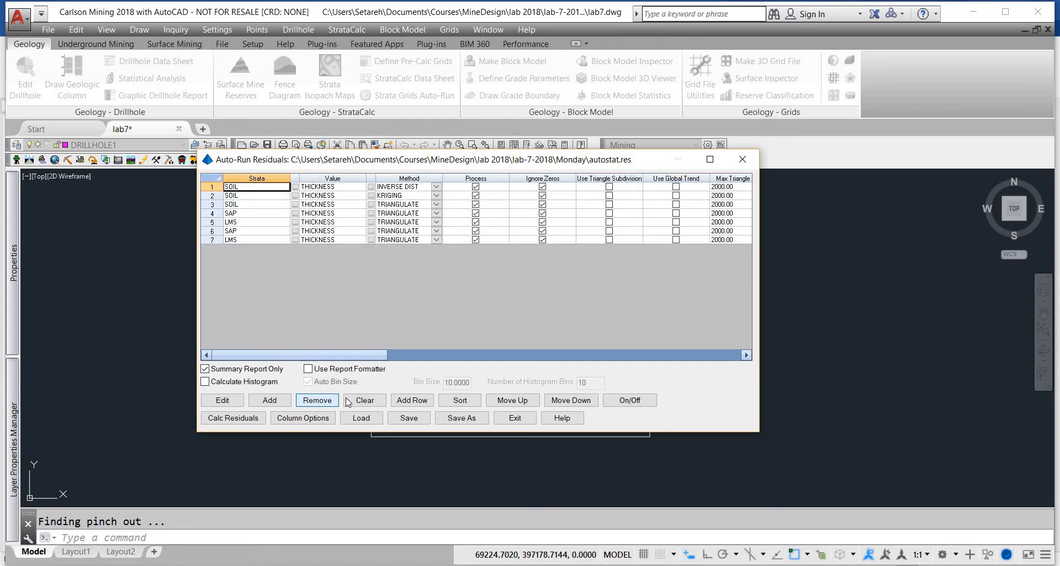
click(229, 178)
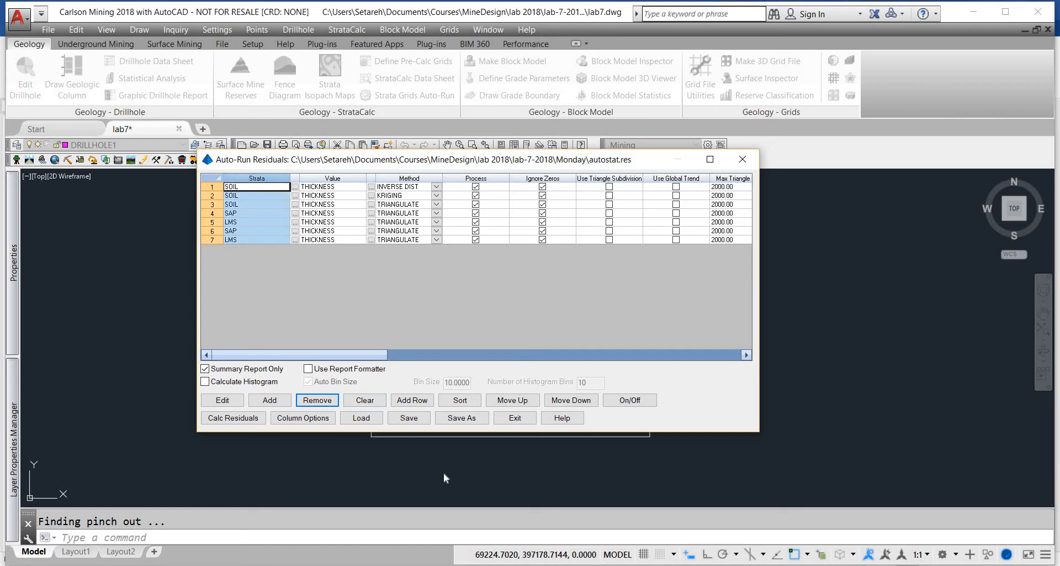
click(358, 400)
click(435, 304)
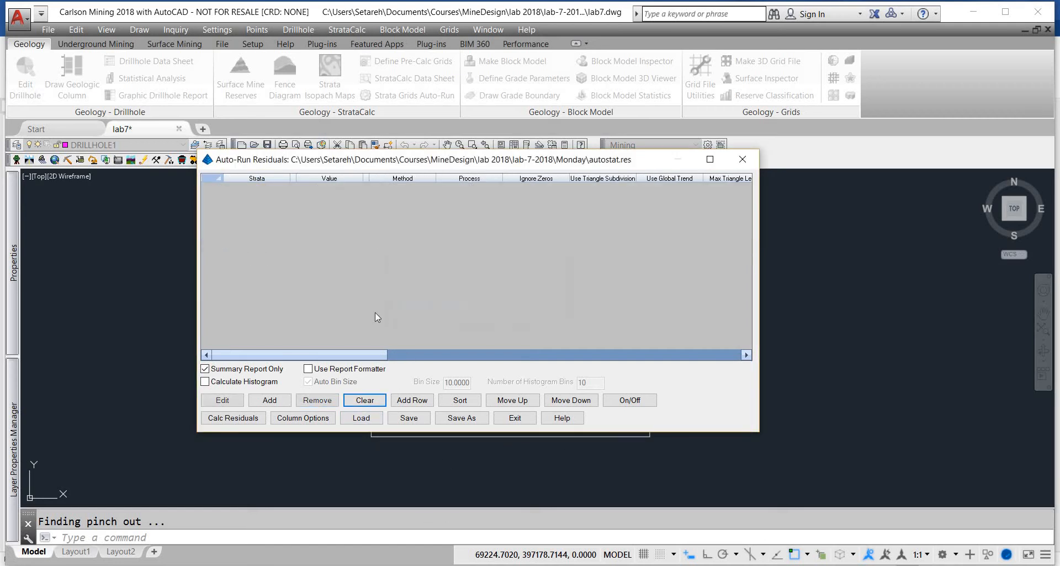
Step: Add residuals entries to the empty list for SOIL, SAP and LMS thickness (feet or meters) using Triangulation
click(272, 400)
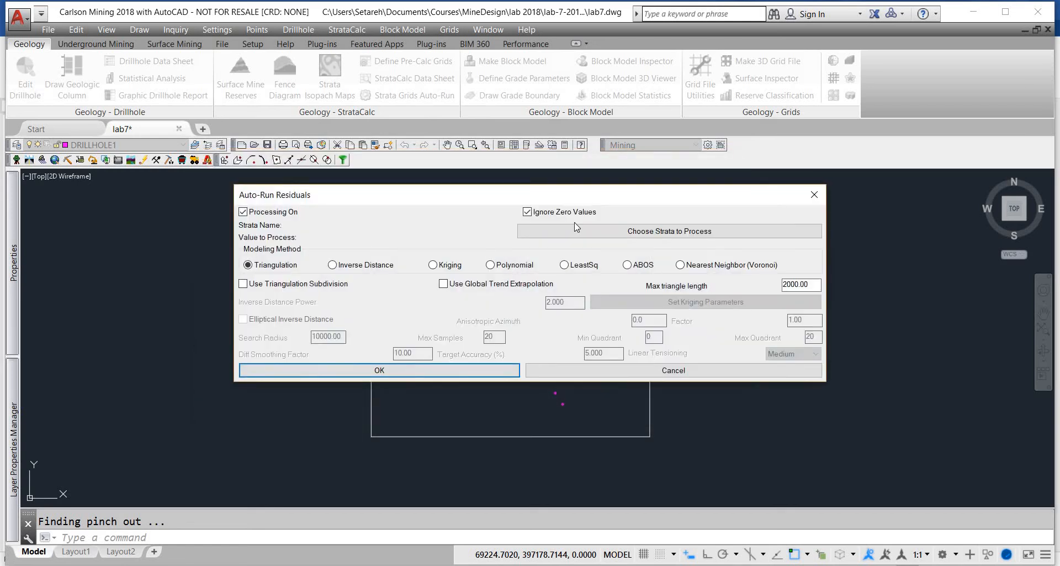
click(593, 232)
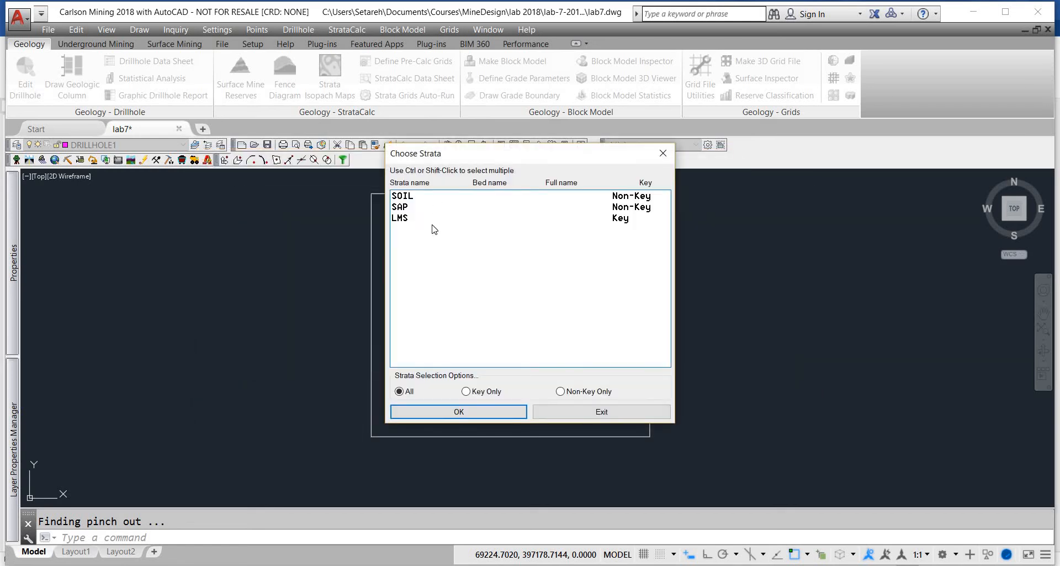
click(431, 411)
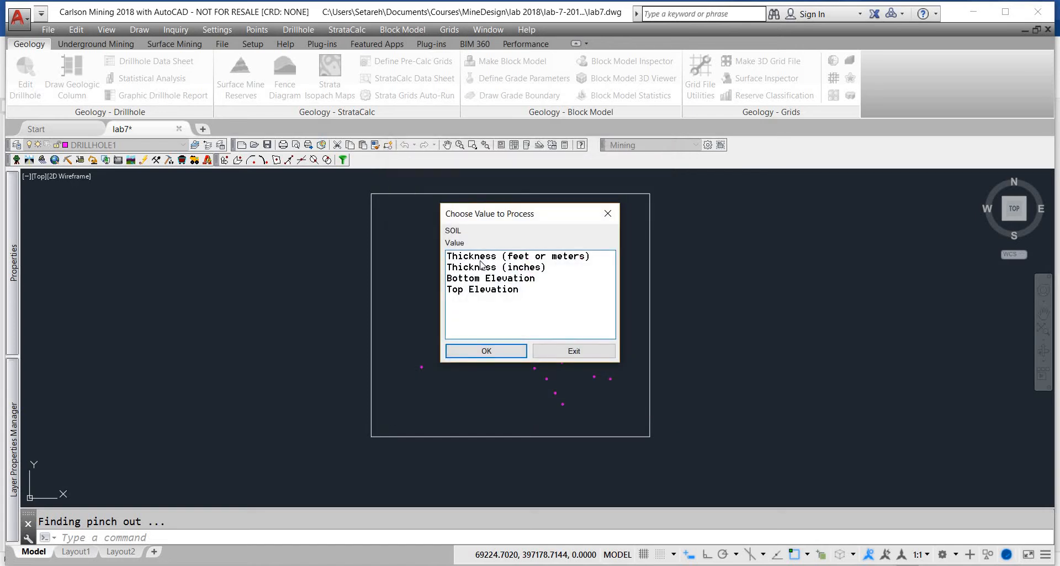
double_click(478, 260)
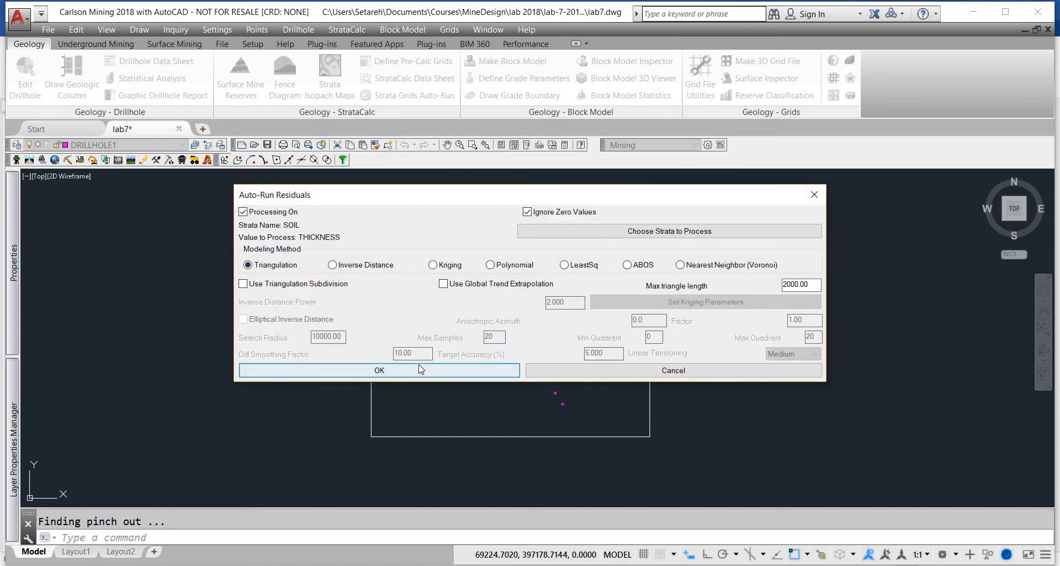
click(422, 369)
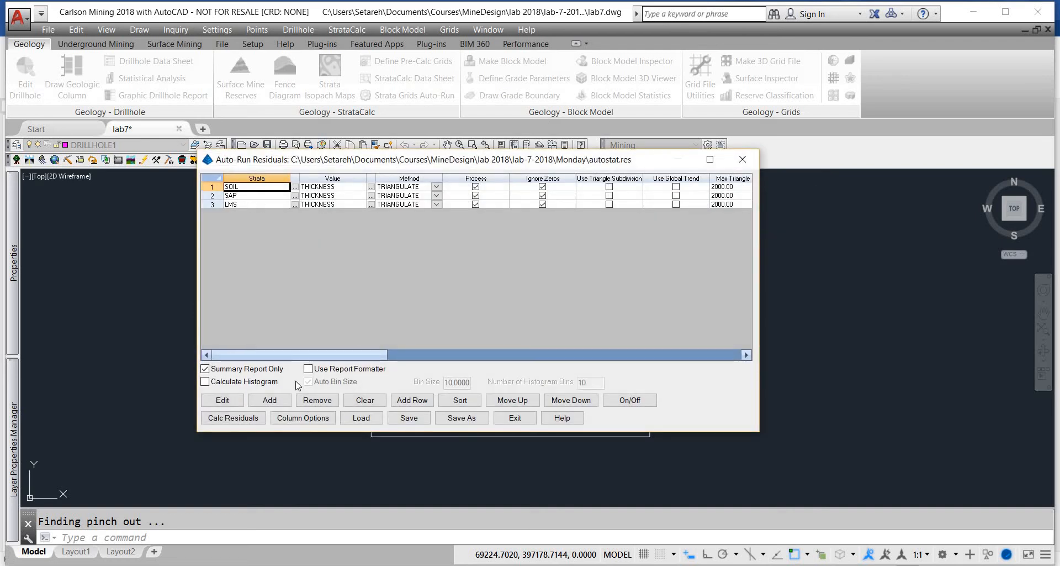
click(270, 400)
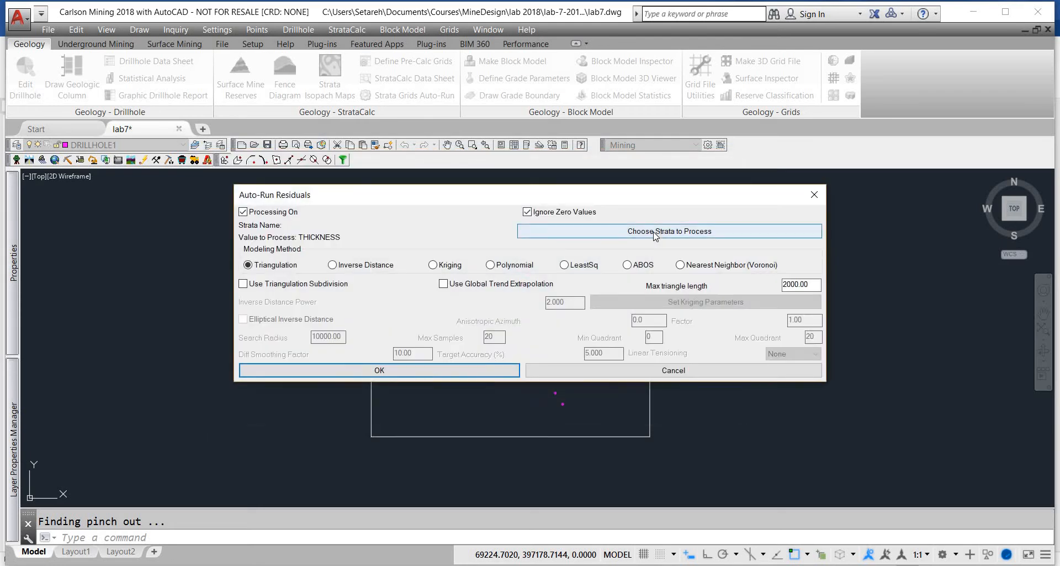
click(585, 230)
click(412, 206)
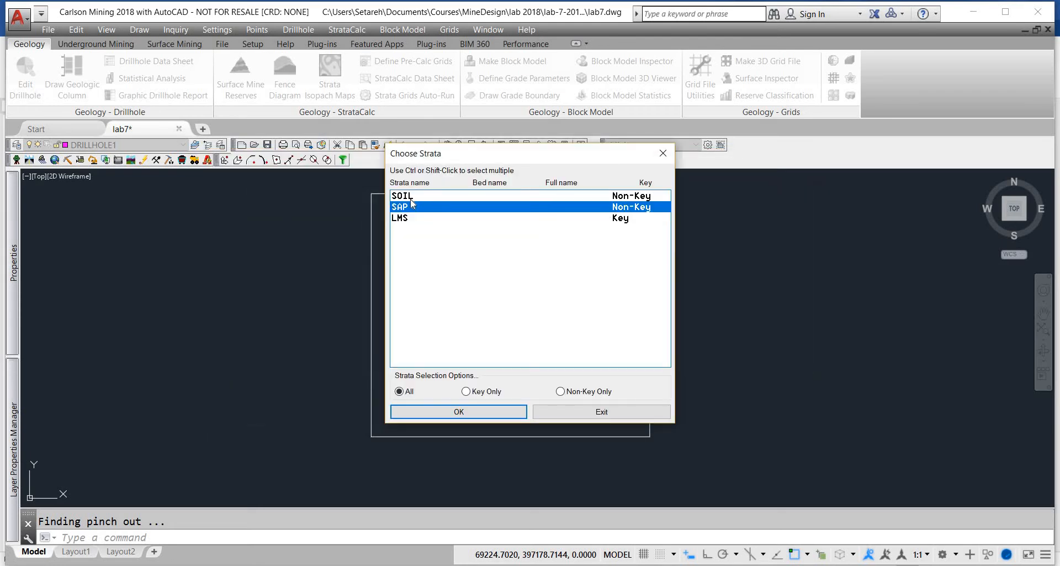
click(413, 201)
double_click(414, 200)
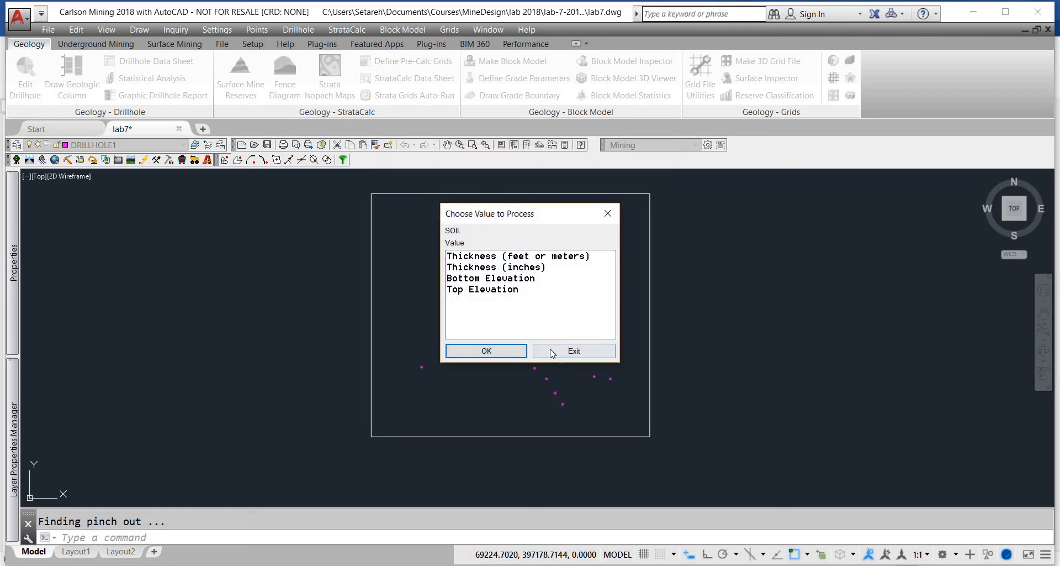
click(557, 352)
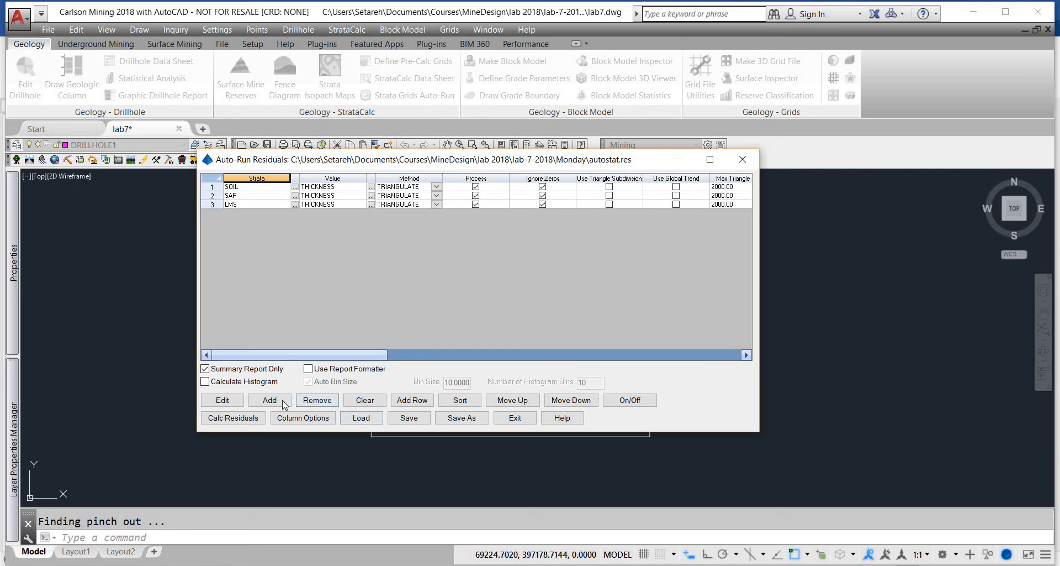
Step: Add residuals entries for the SOIL, SAP and LMS strata, processing thickness (feet or meters) with Inverse Distance
click(283, 405)
click(665, 230)
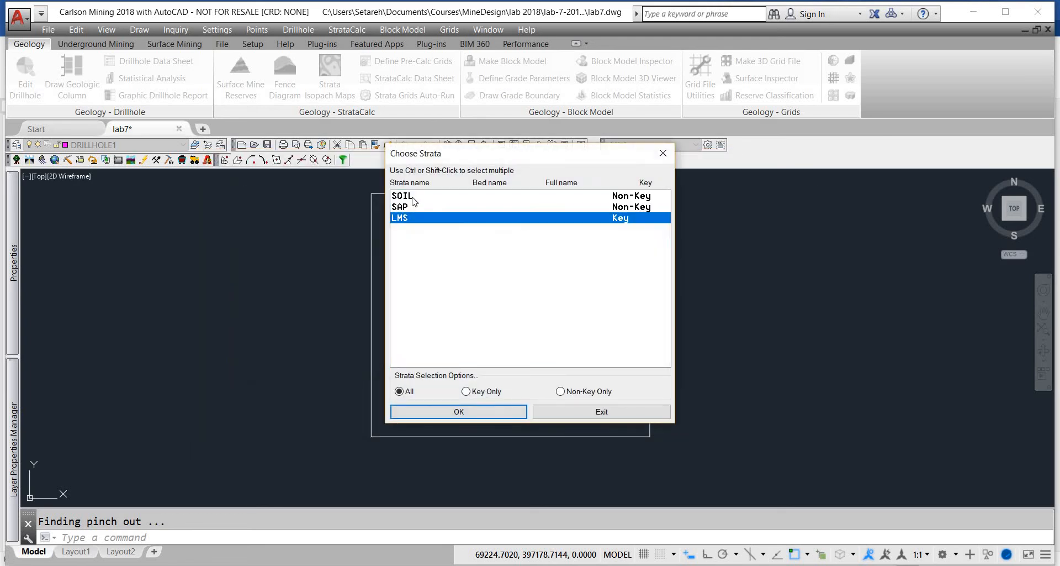
drag(415, 201, 433, 395)
click(430, 412)
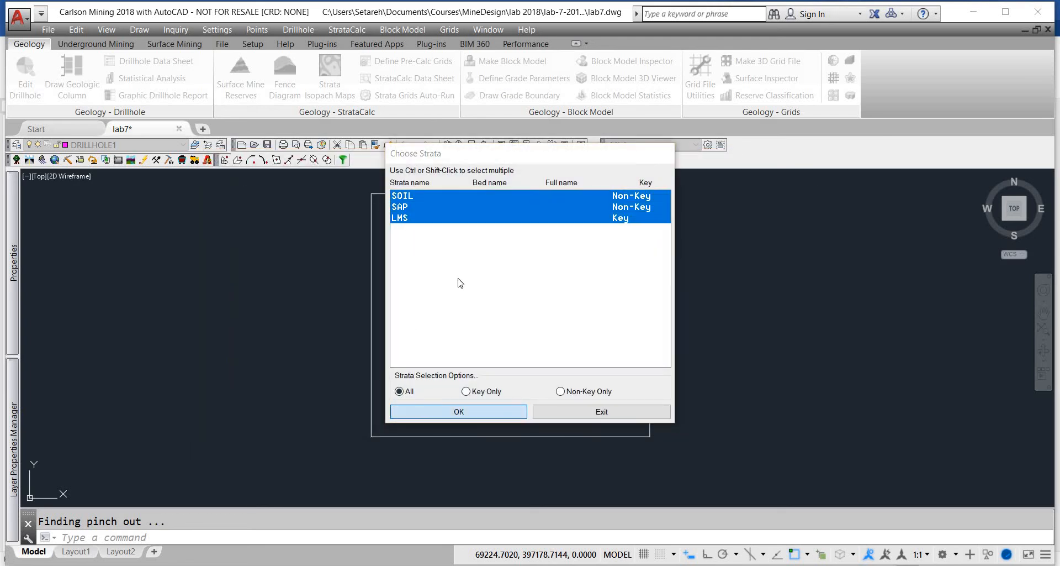
double_click(495, 261)
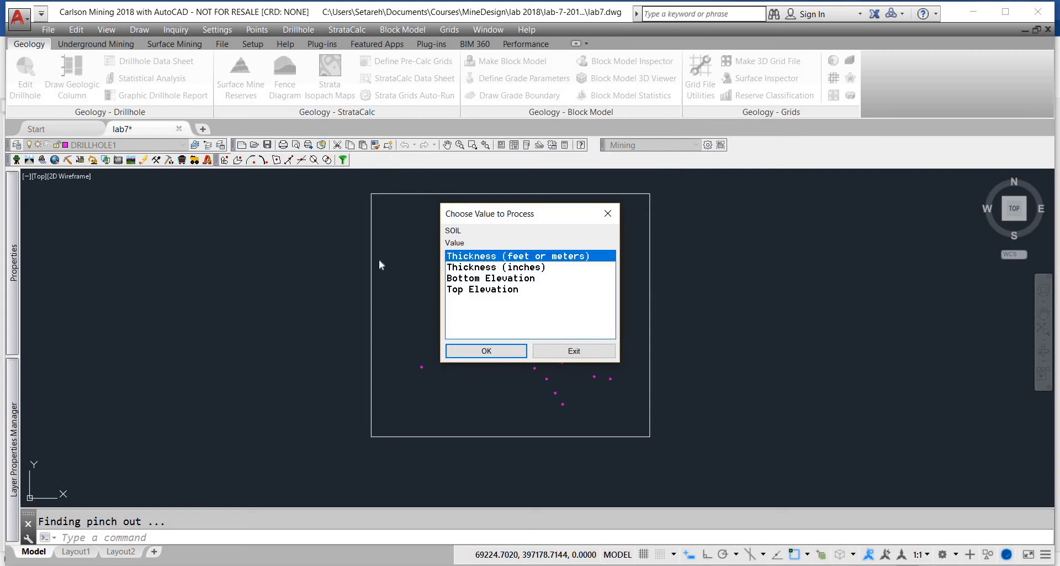
click(448, 368)
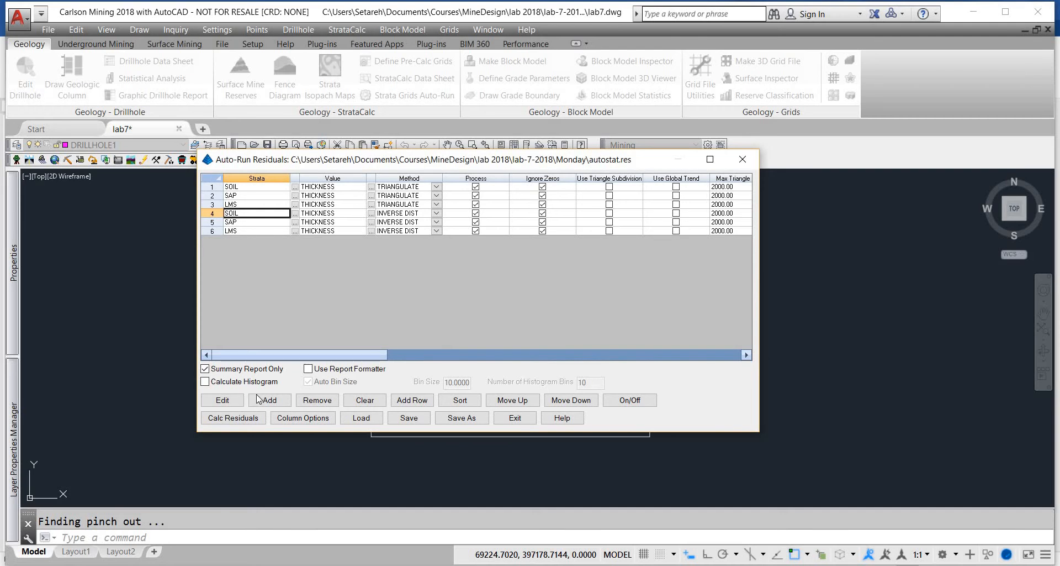
Step: Start new entries for SOIL, SAP and LMS thickness (feet or meters) with Kriging as the modeling method
click(263, 398)
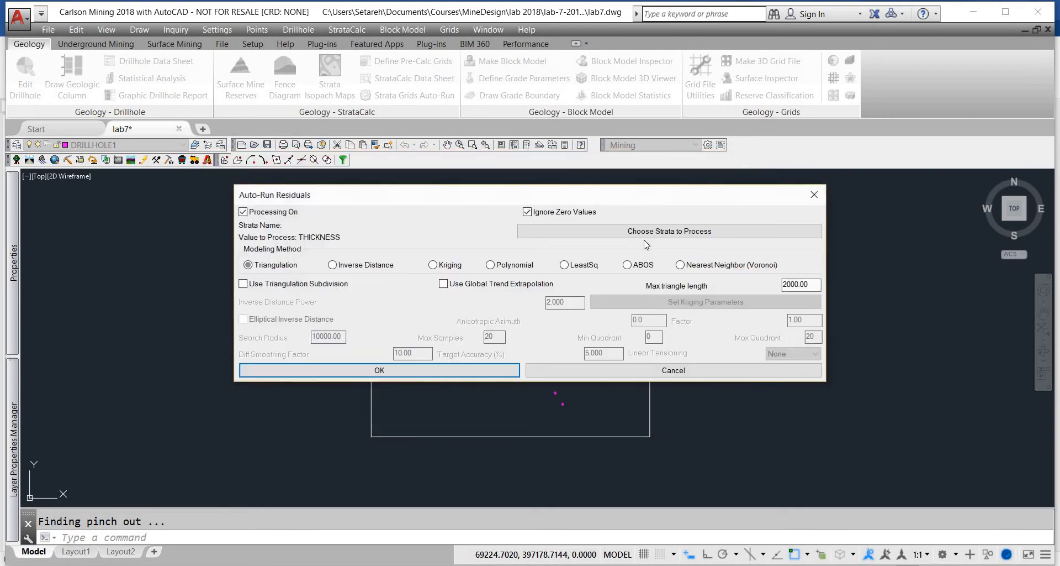
click(650, 232)
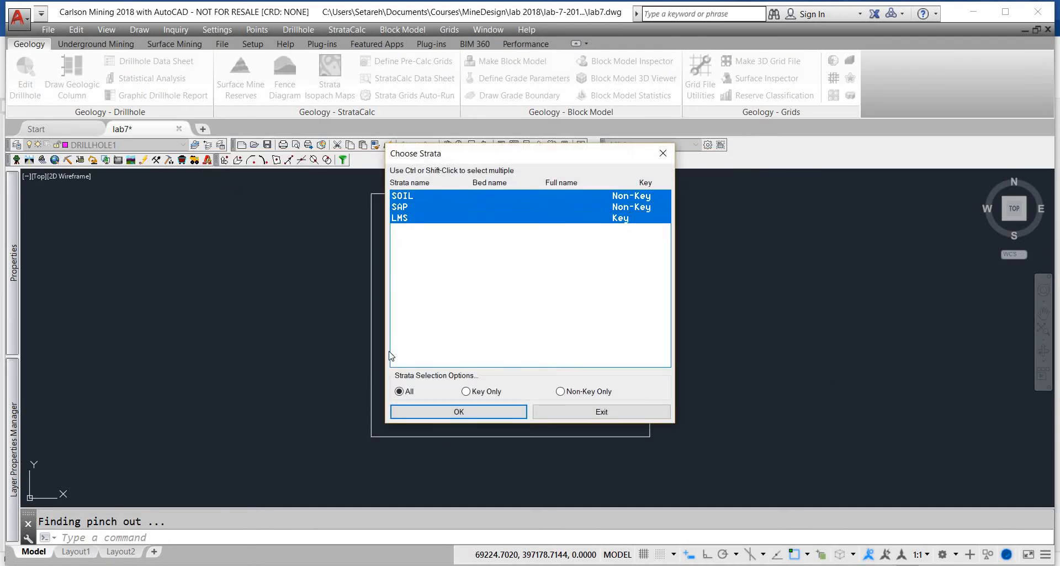
click(416, 410)
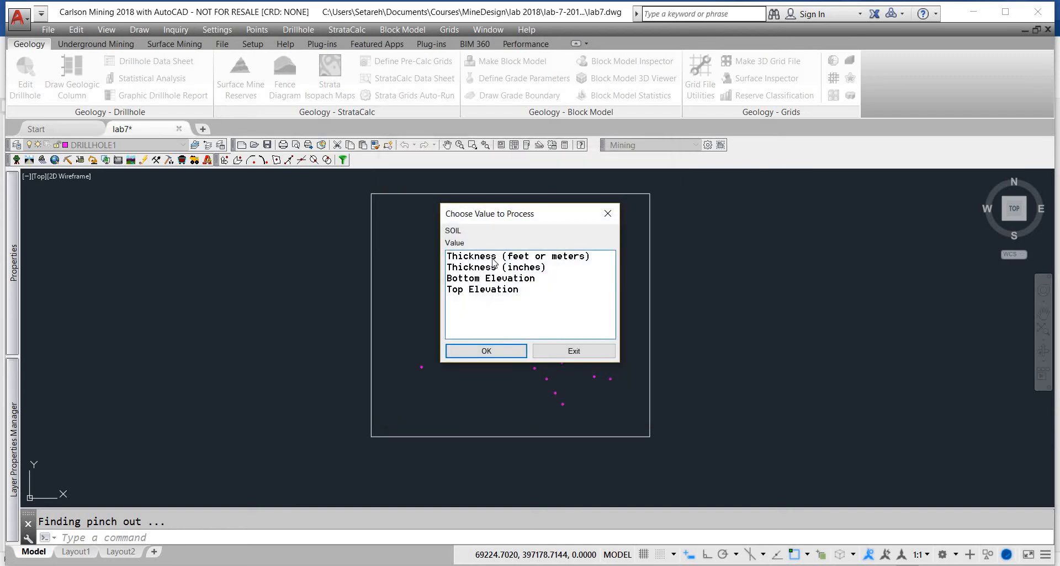
double_click(496, 257)
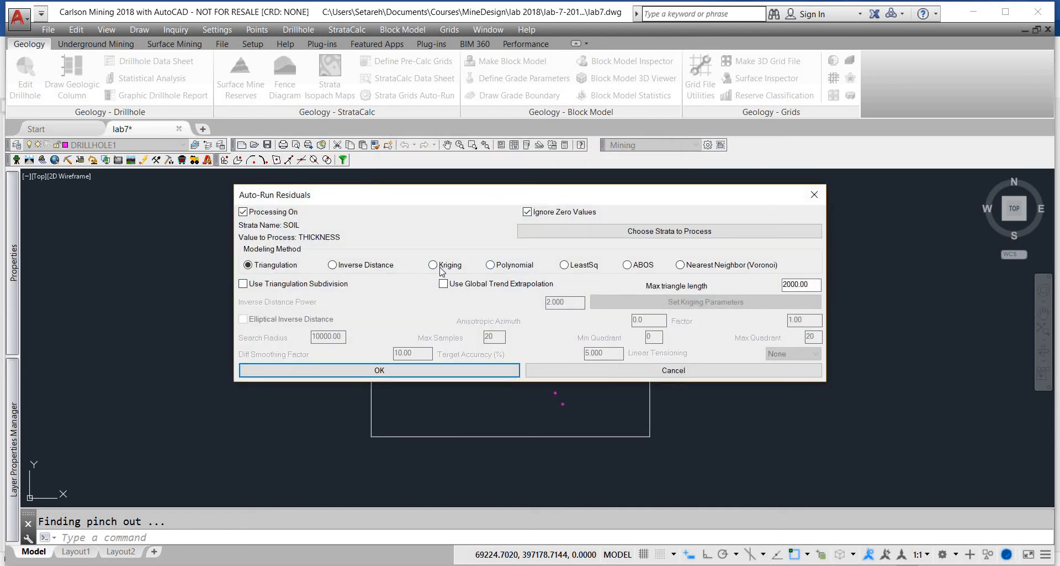
click(442, 267)
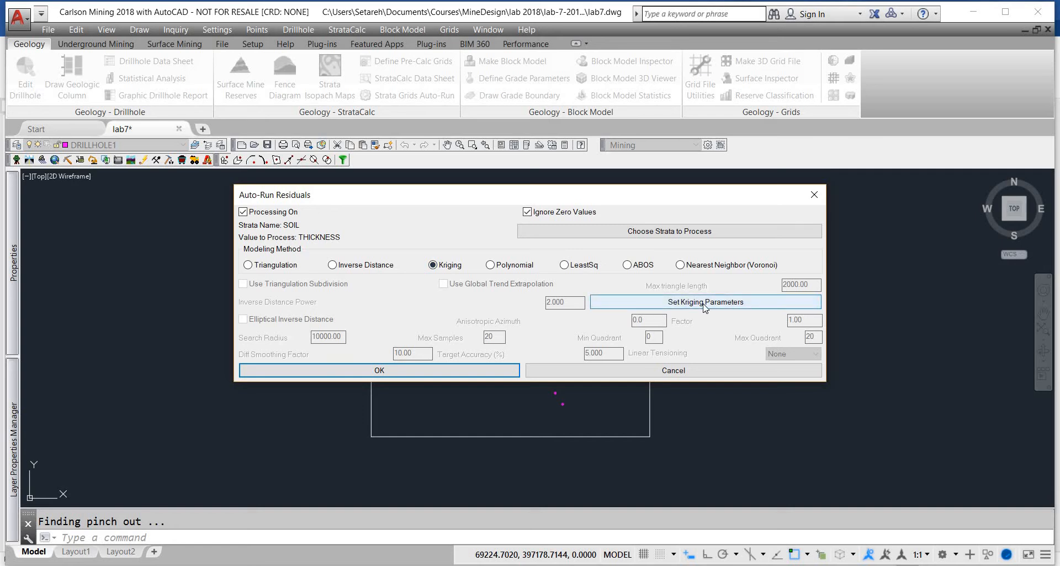
Step: Load the SOIL kriging parameters from Soil_krigging_sph thickness.vio
click(705, 307)
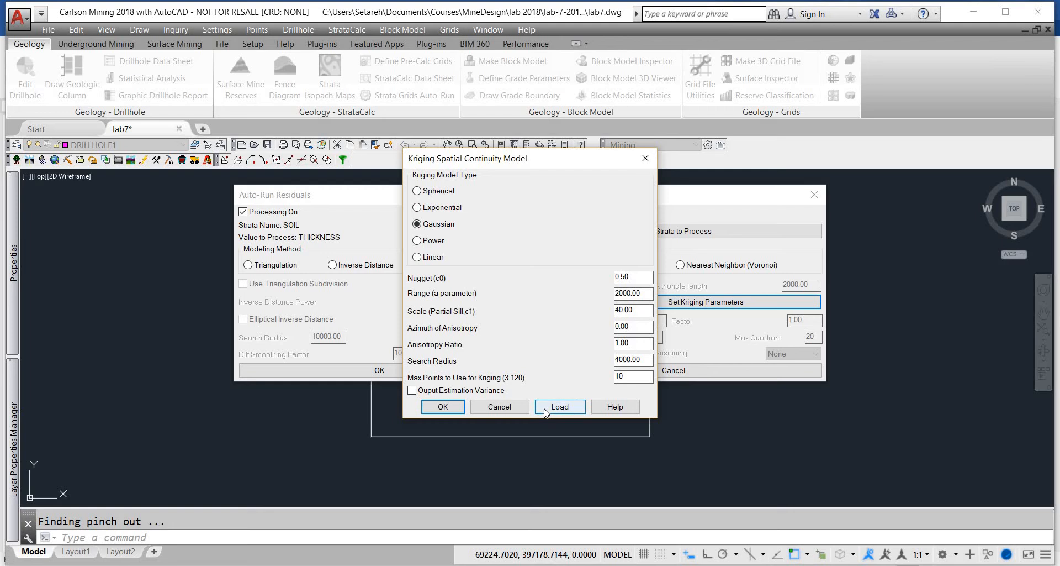
drag(534, 158, 916, 248)
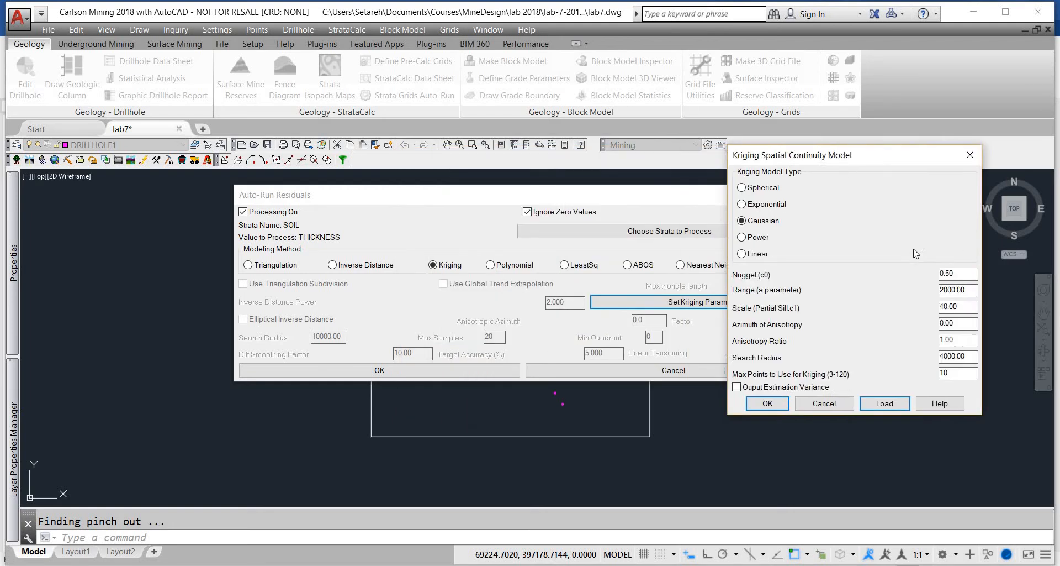
key(Return)
key(Return)
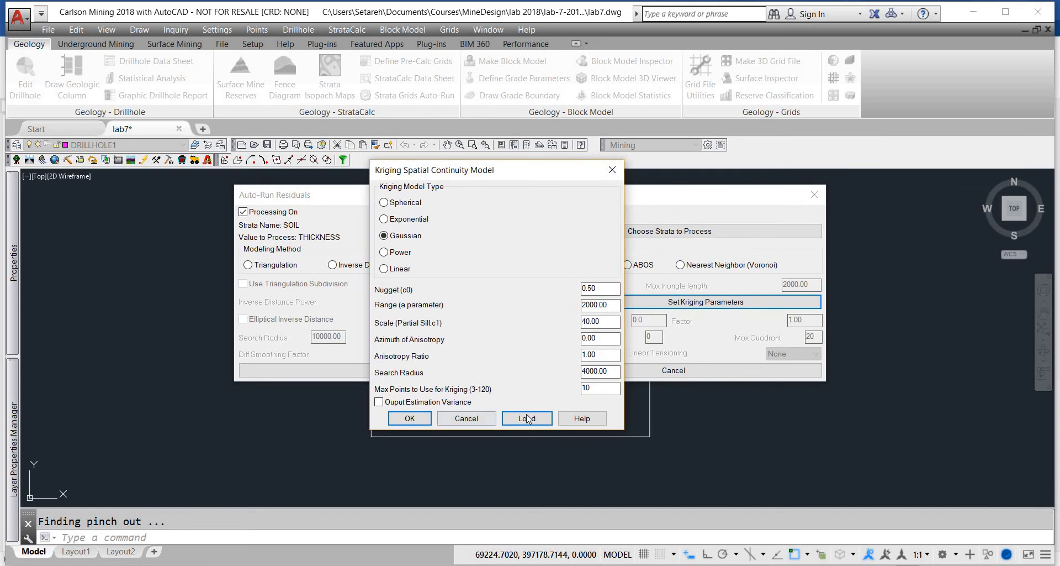
click(528, 418)
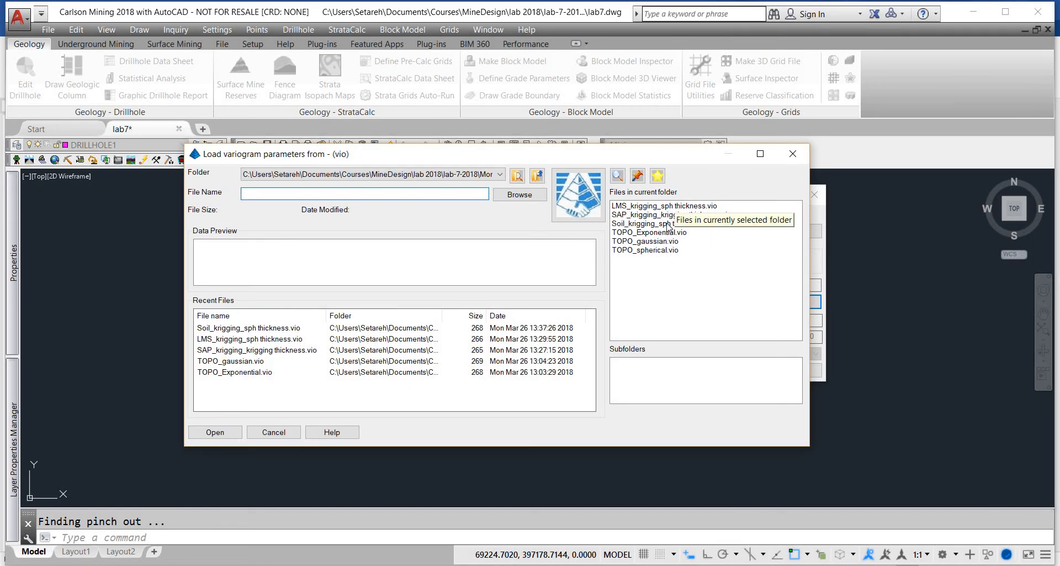
double_click(669, 225)
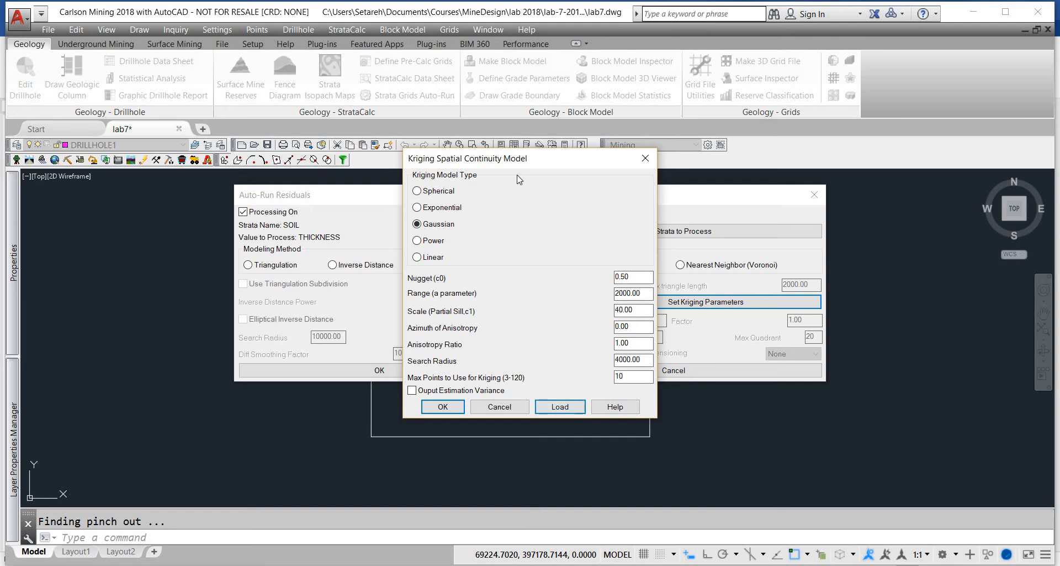
Step: Load the second stratum's kriging parameters from SAP_krigging_krigging thickness.vio and accept them
mouse_move(514, 163)
mouse_down()
mouse_move(733, 159)
mouse_move(505, 159)
mouse_up()
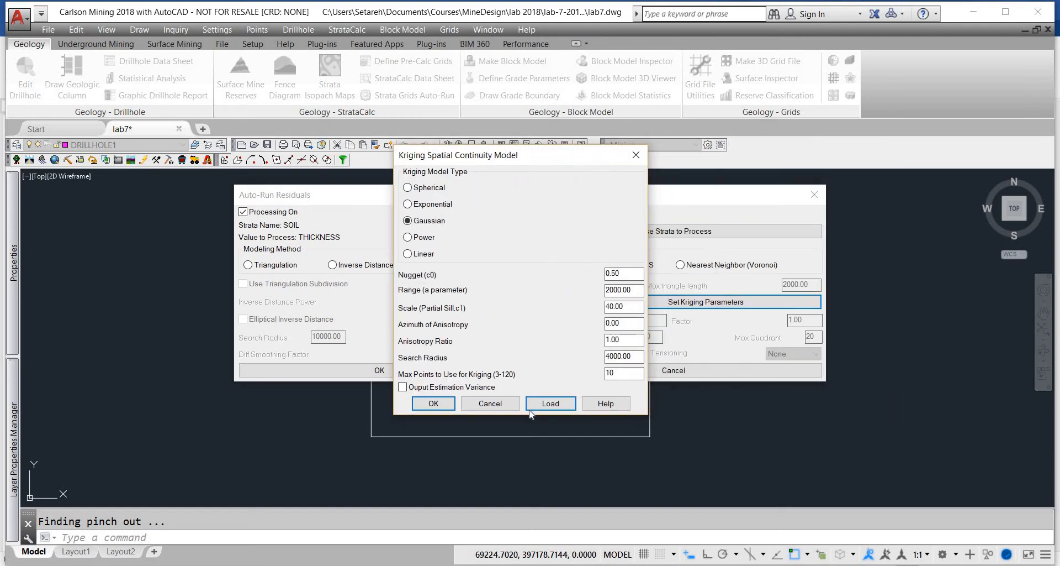
click(533, 408)
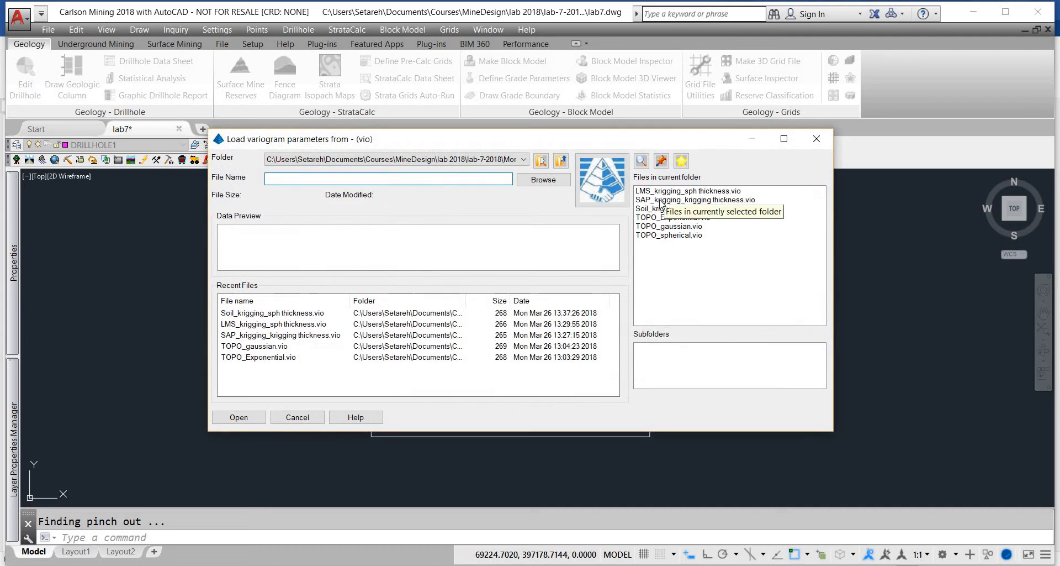
double_click(499, 357)
click(437, 407)
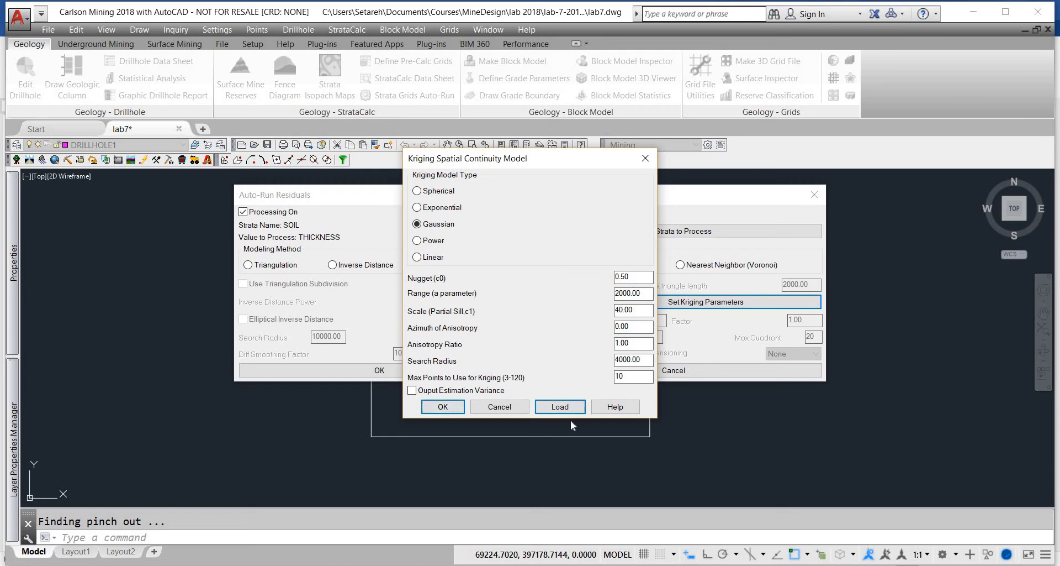
Step: Load the third stratum's kriging parameters from LMS_krigging_sph thickness.vio and confirm the Kriging entries
click(580, 408)
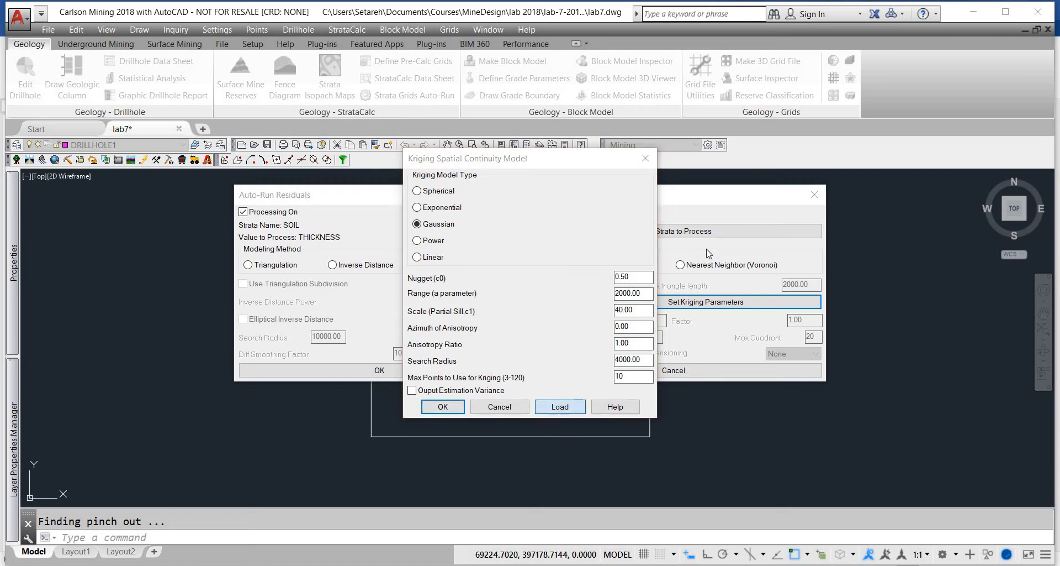
double_click(703, 194)
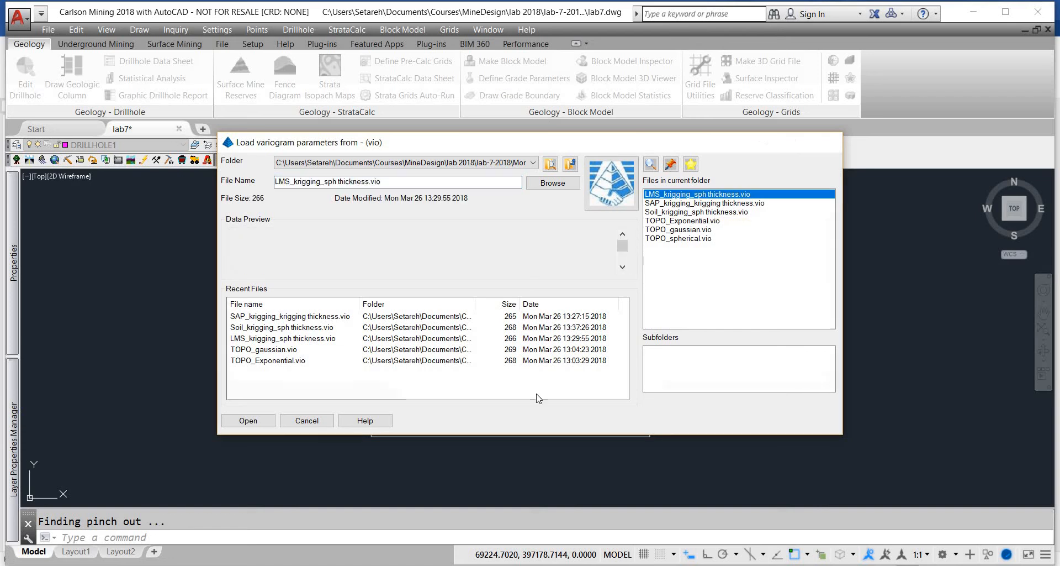
click(443, 407)
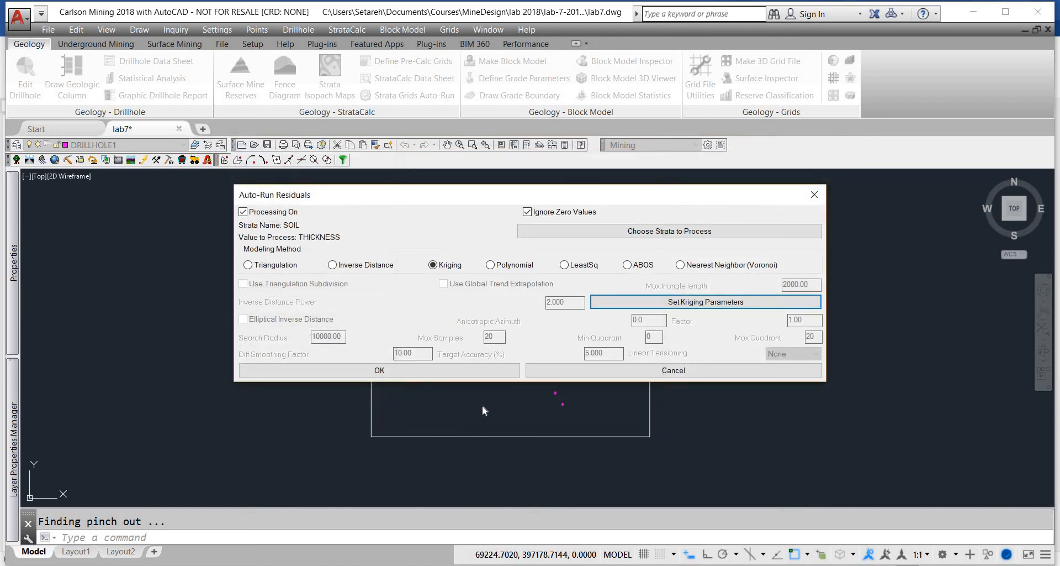
click(478, 369)
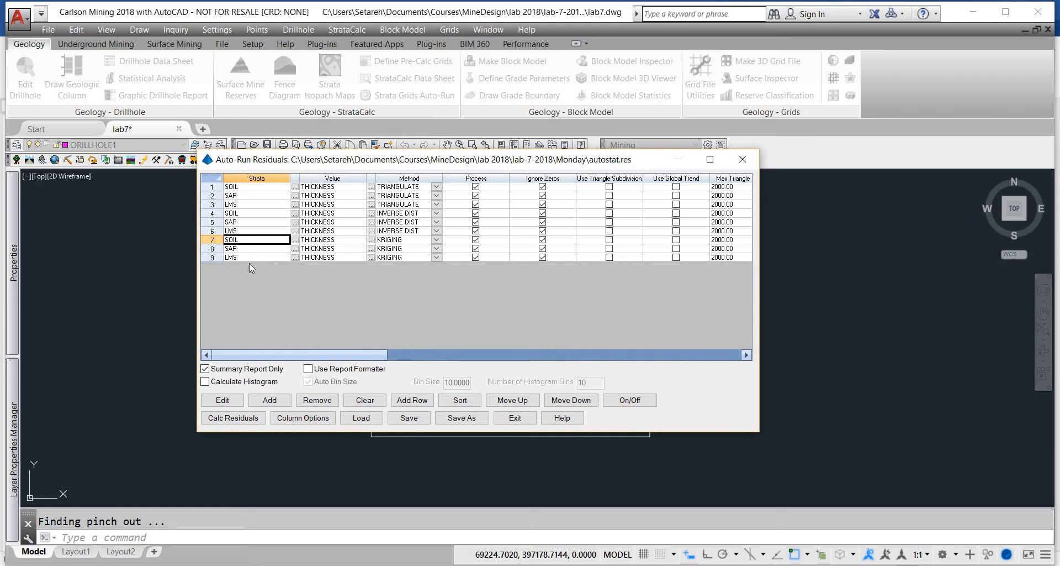
Step: Check the kriging model parameters stored in the SAP Kriging entry and leave the entry without changes
click(436, 251)
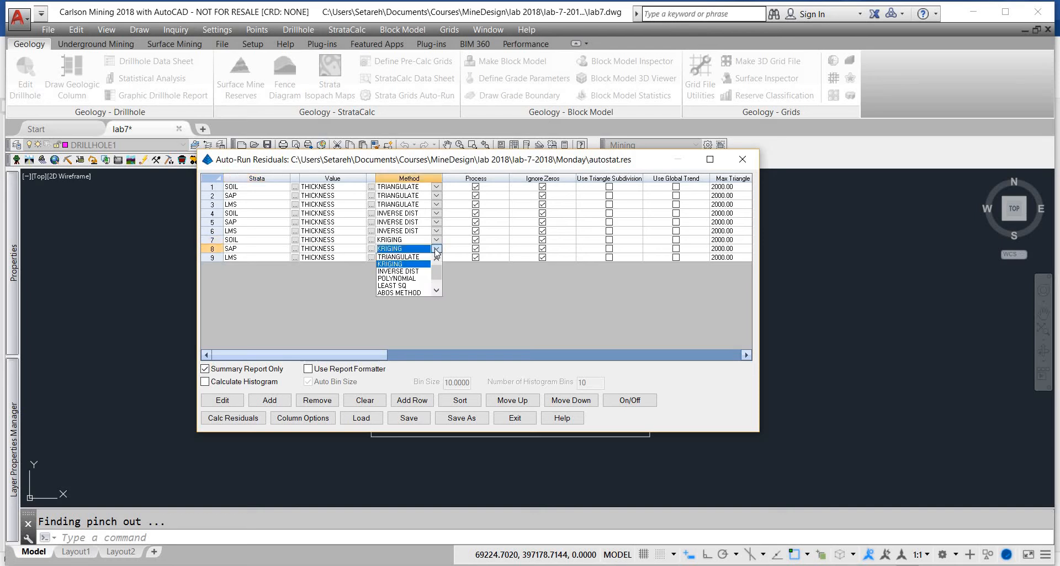
click(436, 250)
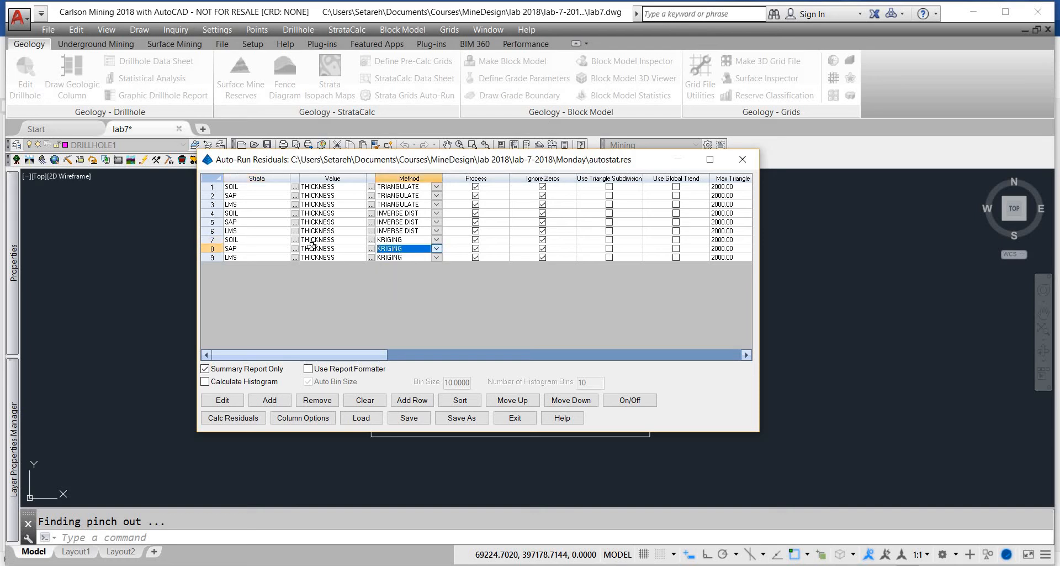
click(210, 248)
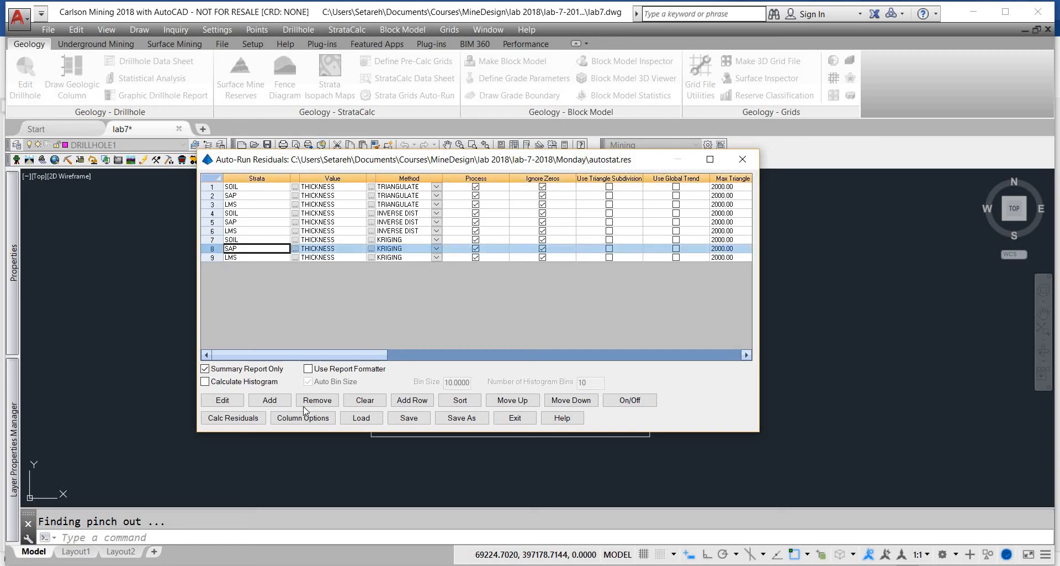
click(224, 400)
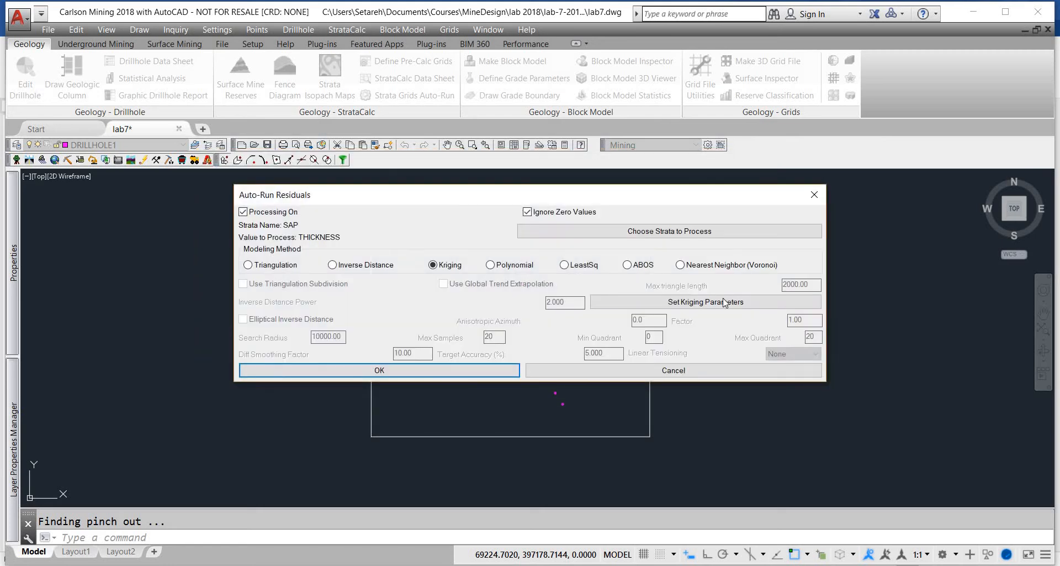
click(724, 301)
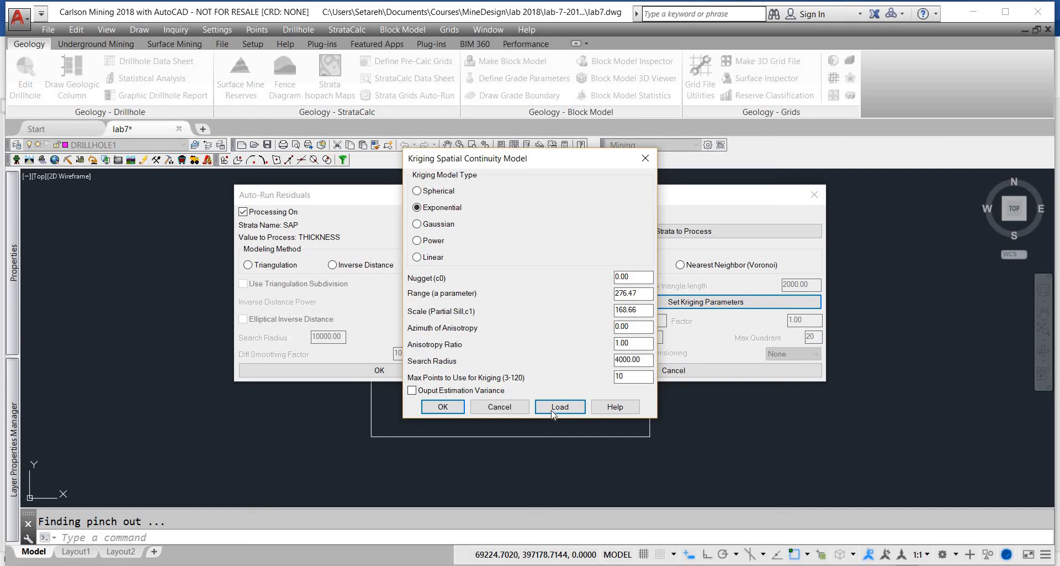
click(507, 410)
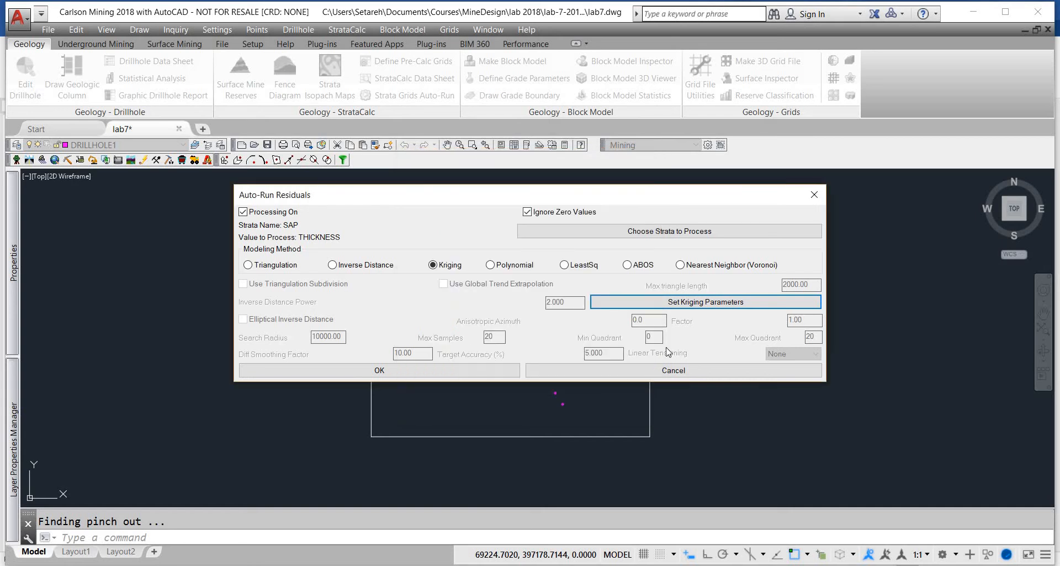
click(596, 372)
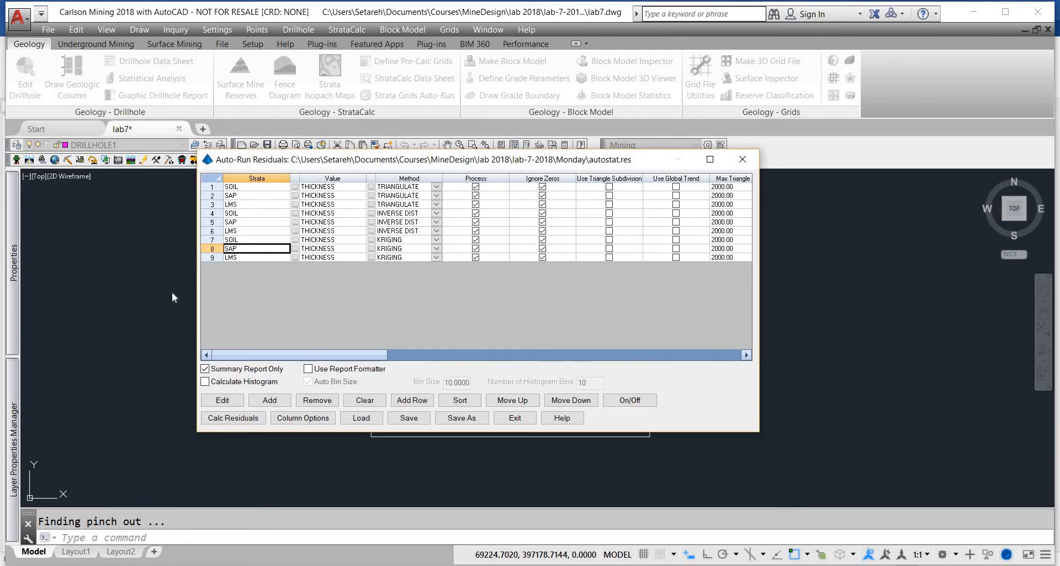
Step: Add residuals entries for the SOIL, SAP and LMS strata, processing thickness (feet or meters) with Polynomial
click(212, 257)
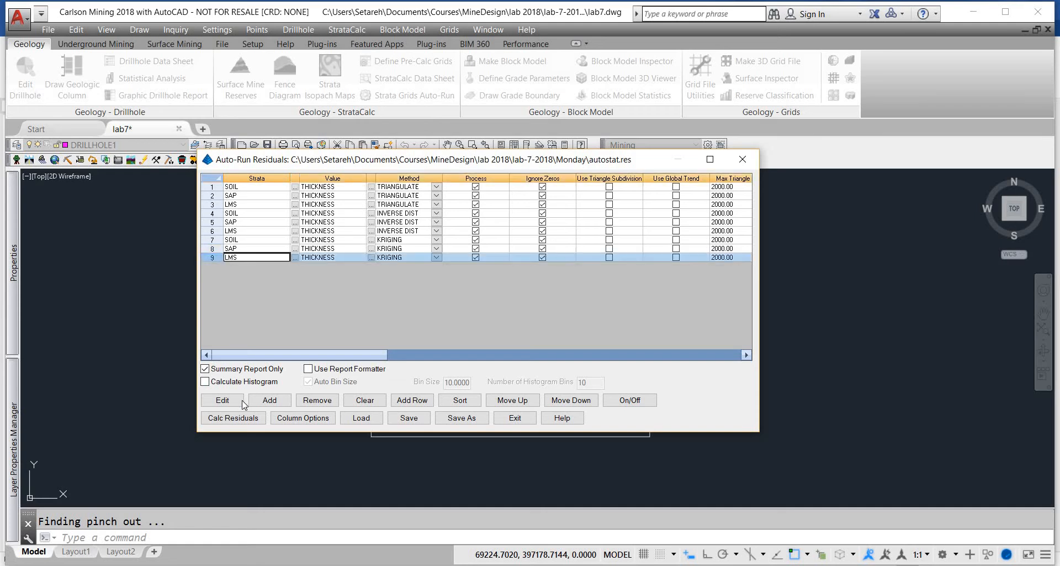
click(263, 402)
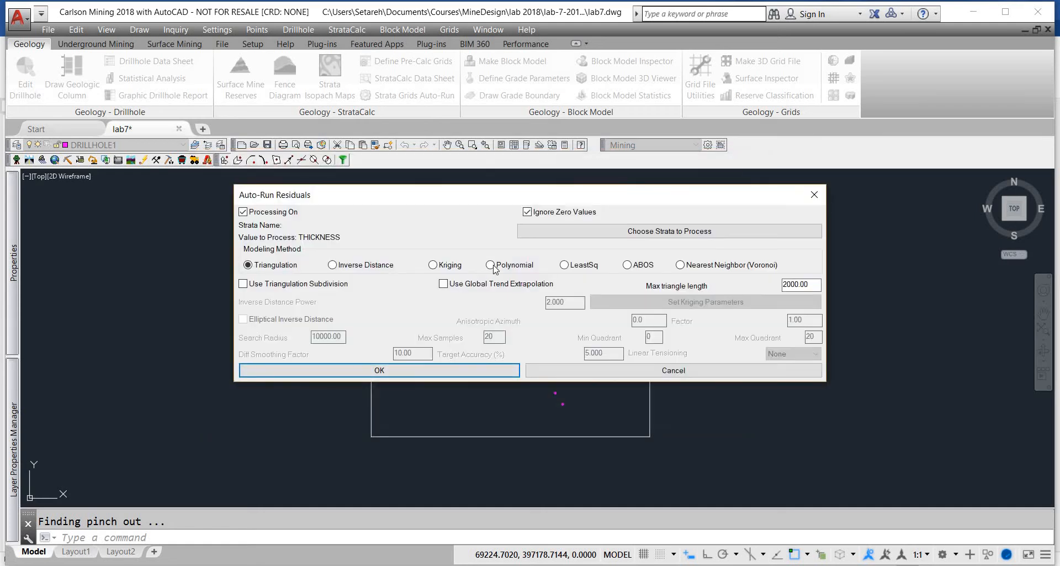
click(600, 232)
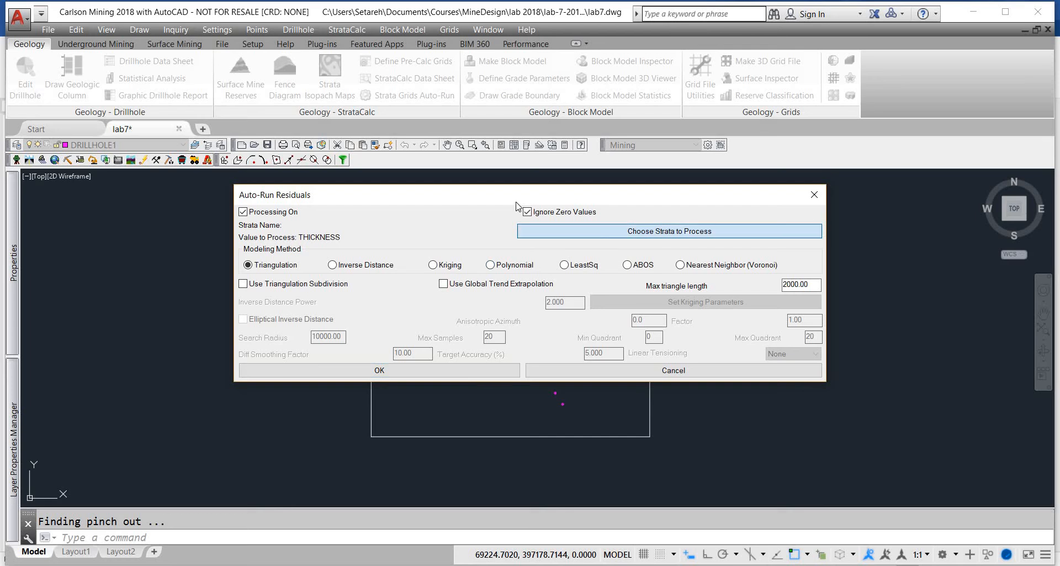
shift+click(458, 195)
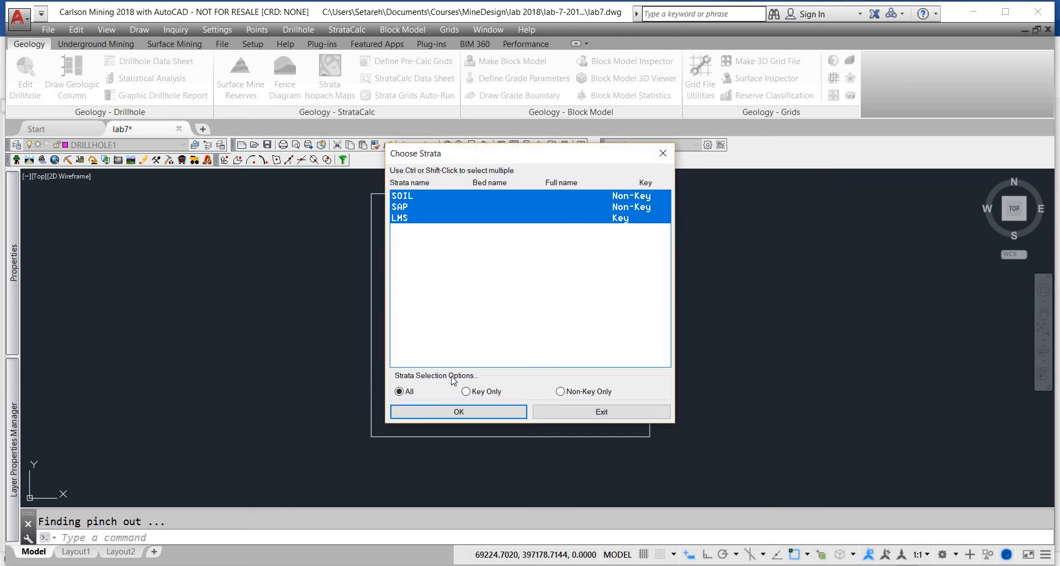
click(441, 413)
double_click(520, 255)
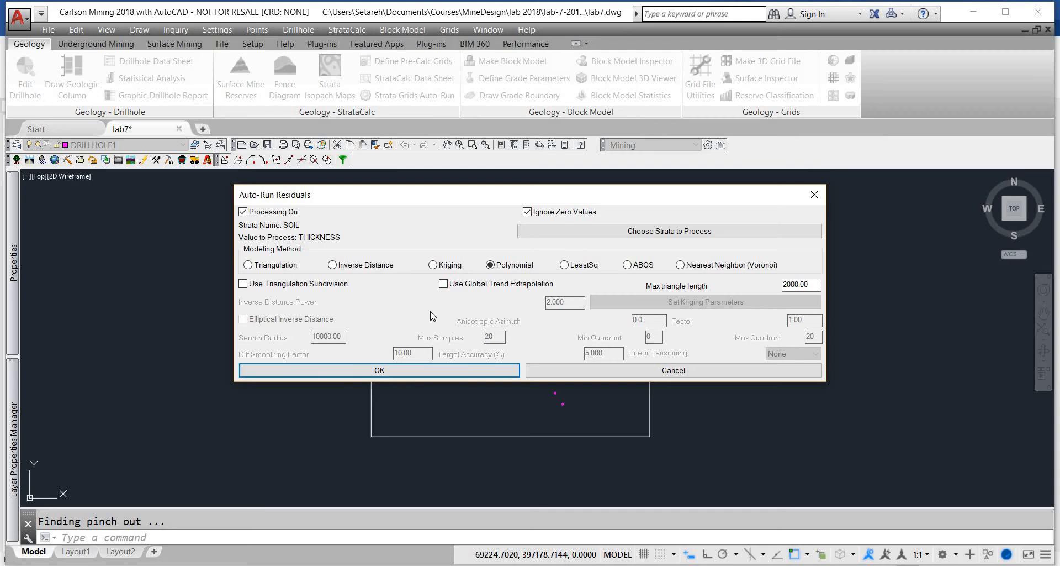
click(428, 367)
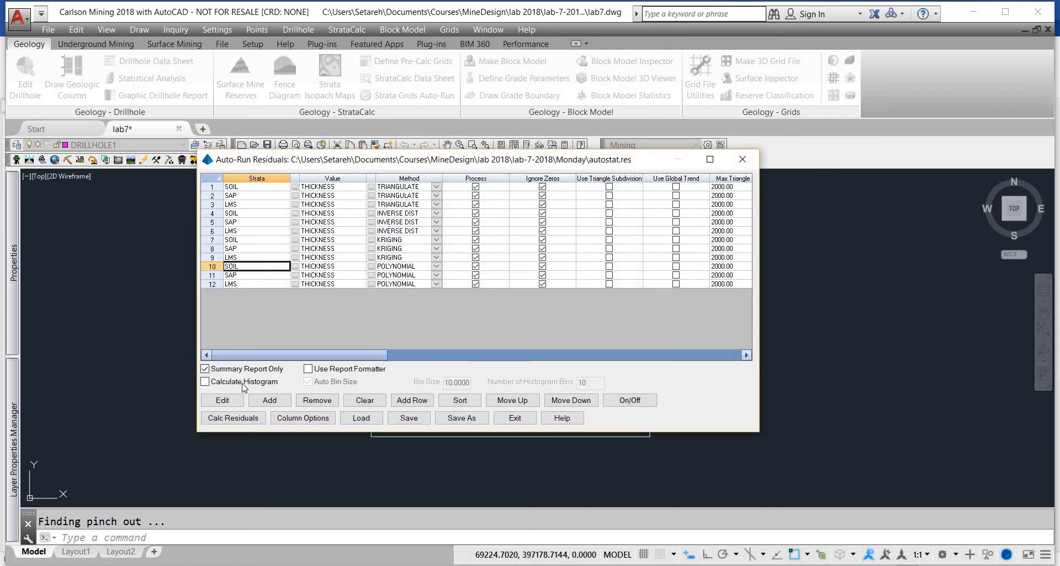
Step: Add residuals entries for the SOIL, SAP and LMS strata, processing thickness (feet or meters) with LeastSq
click(269, 400)
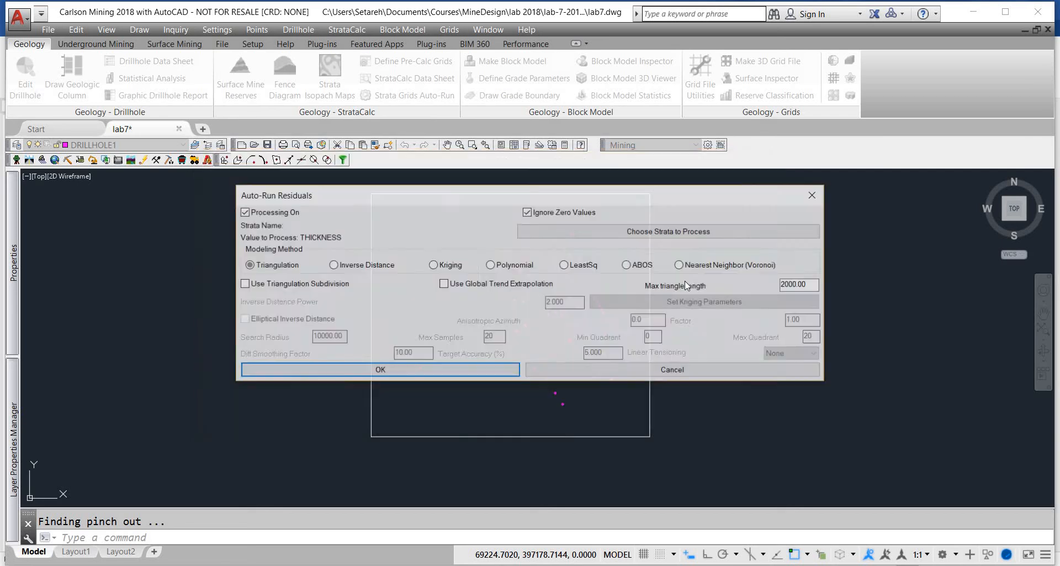
click(580, 230)
drag(511, 196, 466, 334)
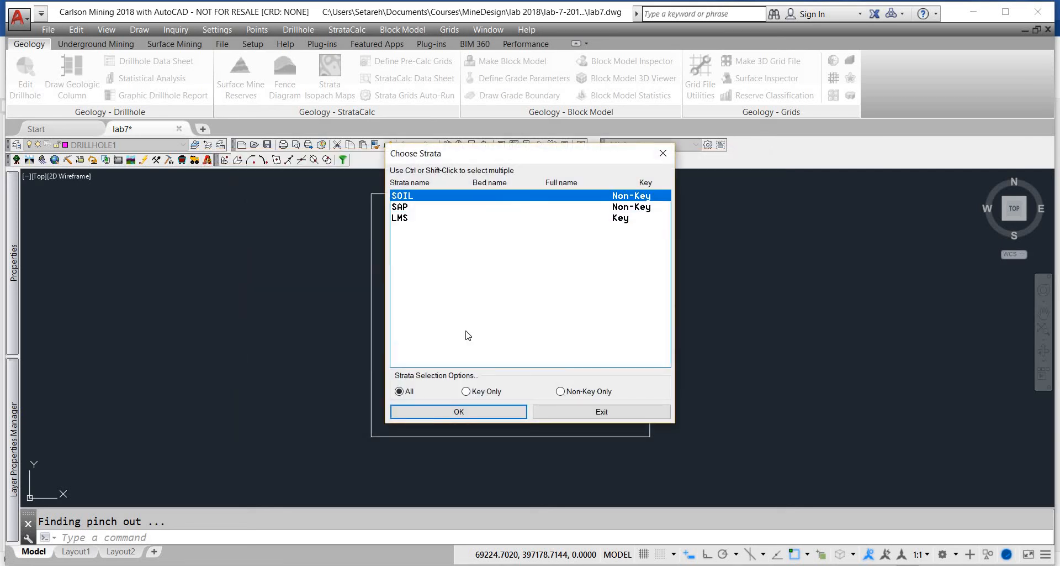
click(450, 415)
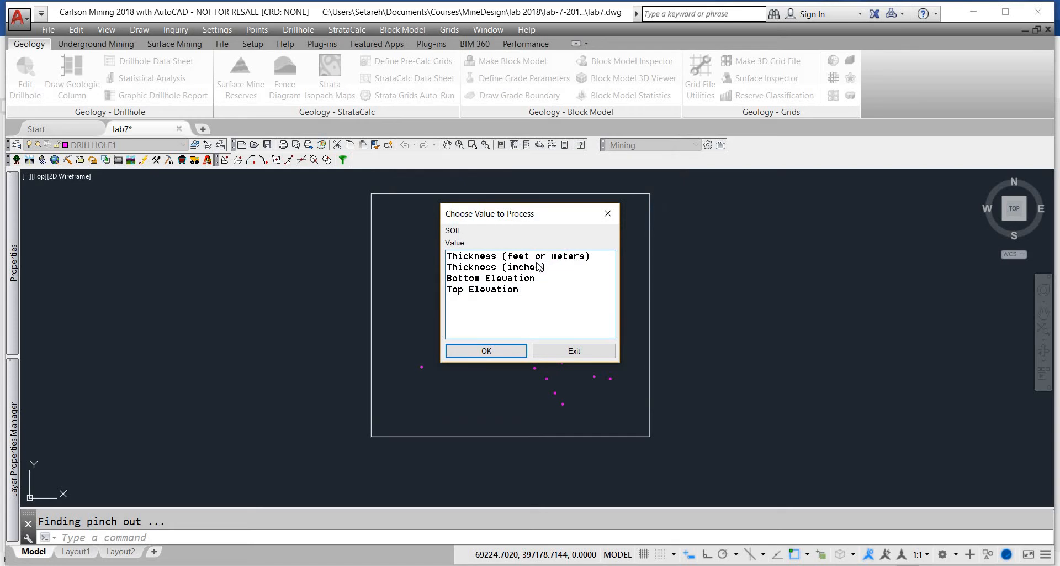
drag(541, 260, 542, 258)
double_click(542, 259)
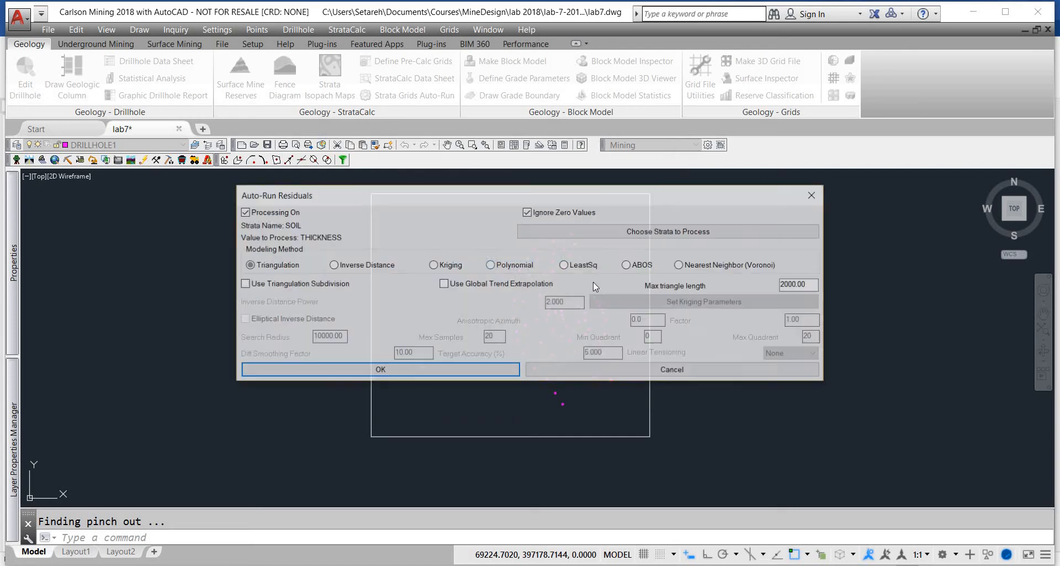
click(593, 268)
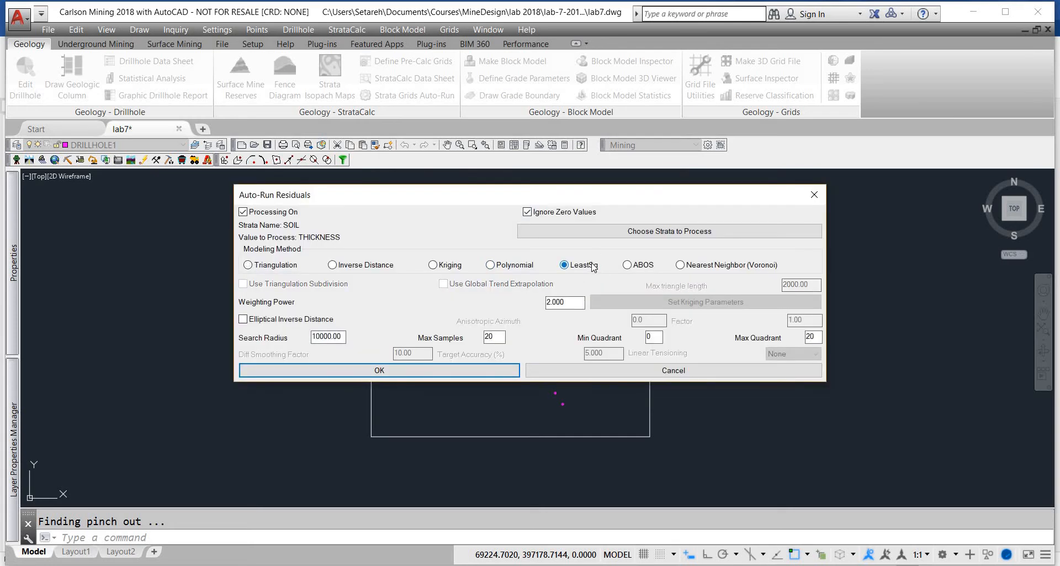
click(389, 370)
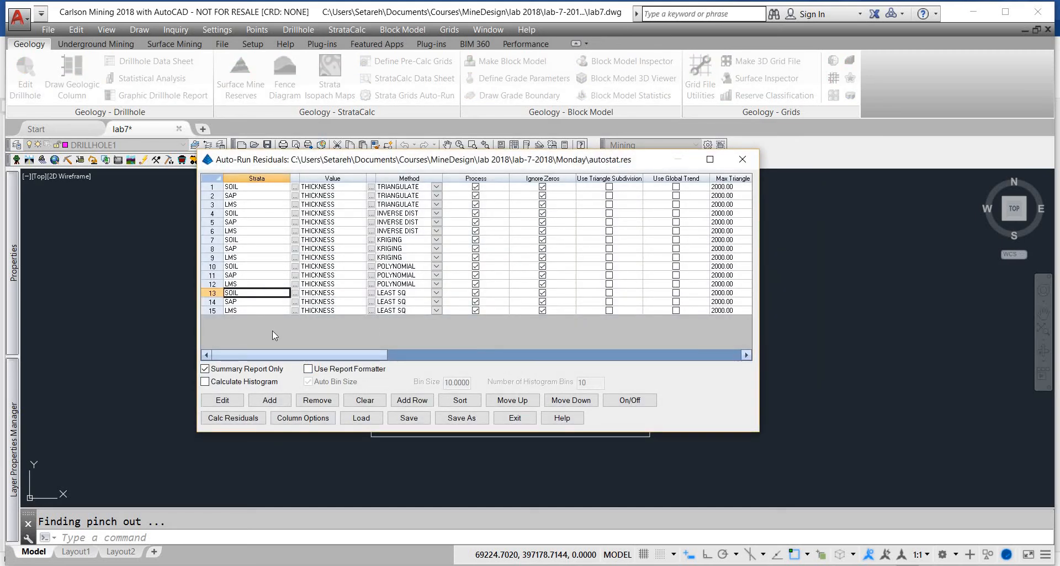
Step: Add residuals entries for the SOIL, SAP and LMS strata, processing thickness (feet or meters) with the ABOS method
click(267, 400)
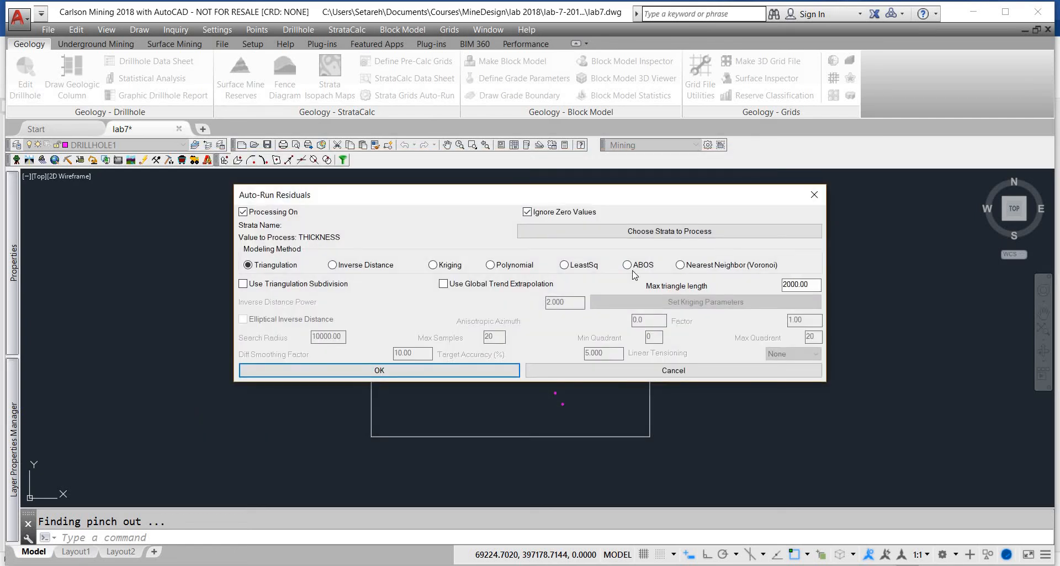
click(628, 265)
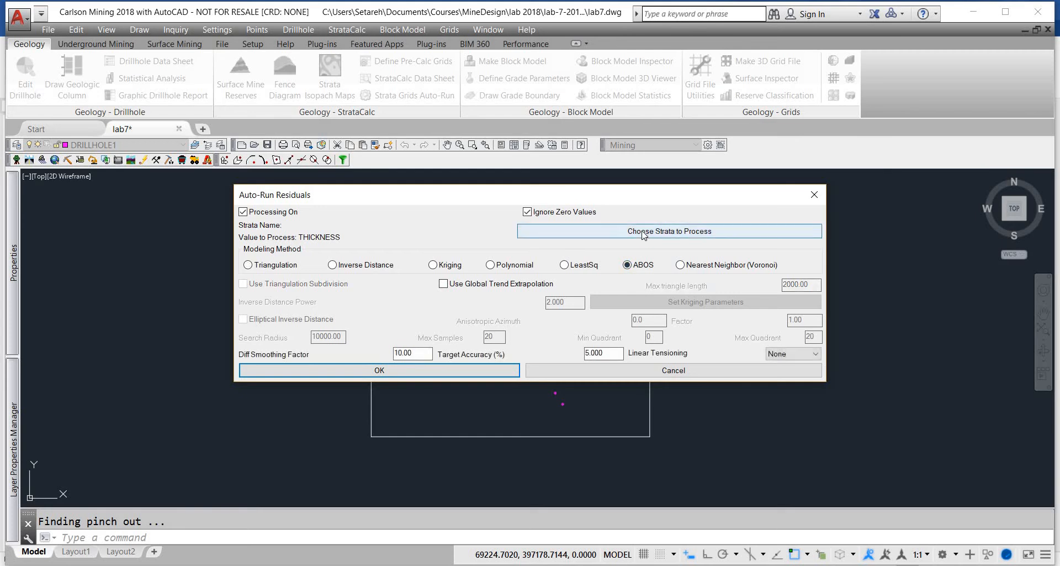
click(644, 232)
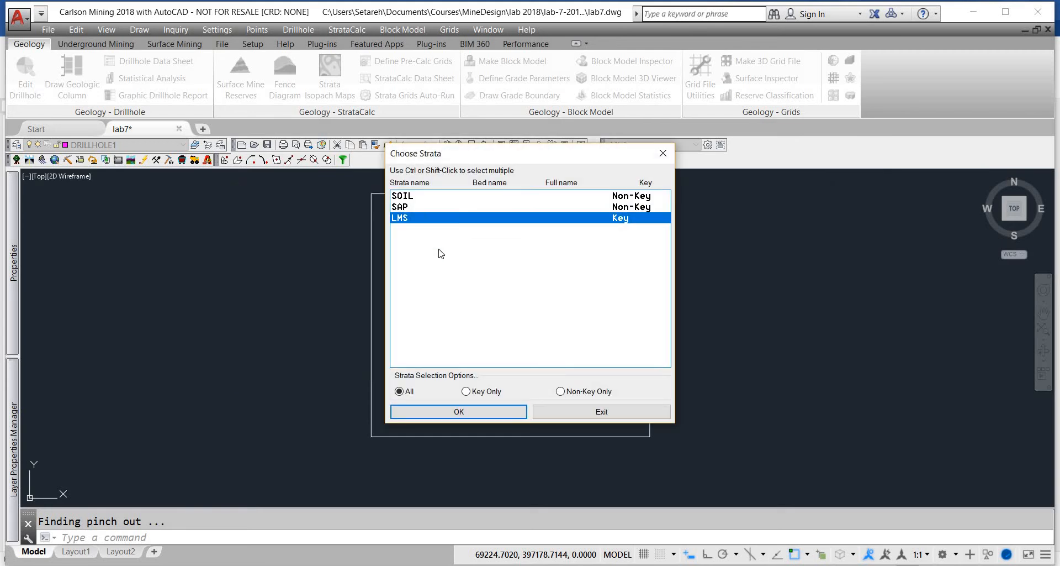
click(437, 392)
click(432, 411)
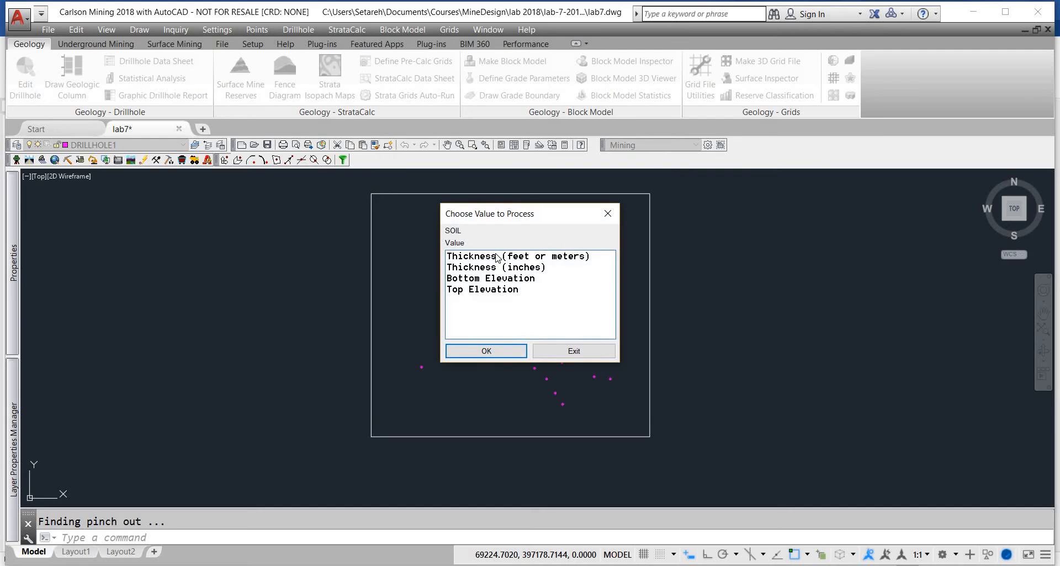
click(497, 258)
click(486, 350)
click(452, 369)
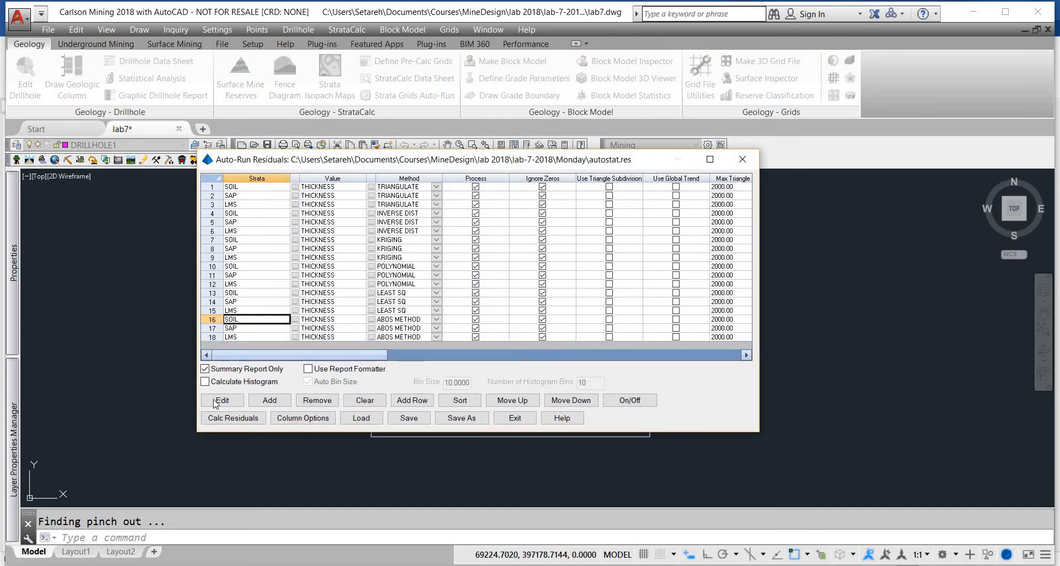
Step: Add residuals entries for the SOIL, SAP and LMS strata, processing thickness (feet or meters) with Nearest Neighbor (Voronoi)
click(270, 400)
click(673, 242)
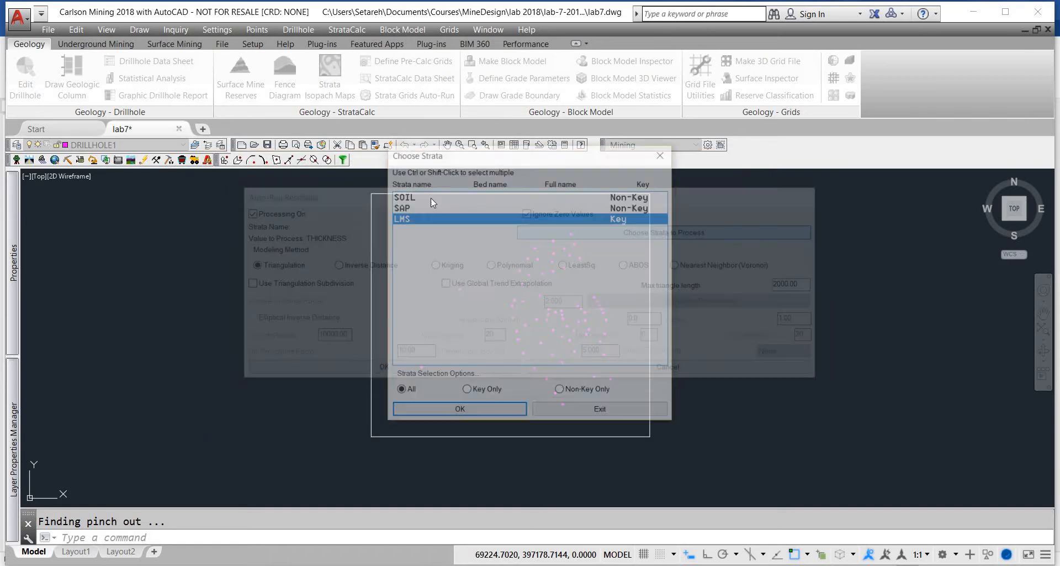
click(402, 195)
shift+click(400, 217)
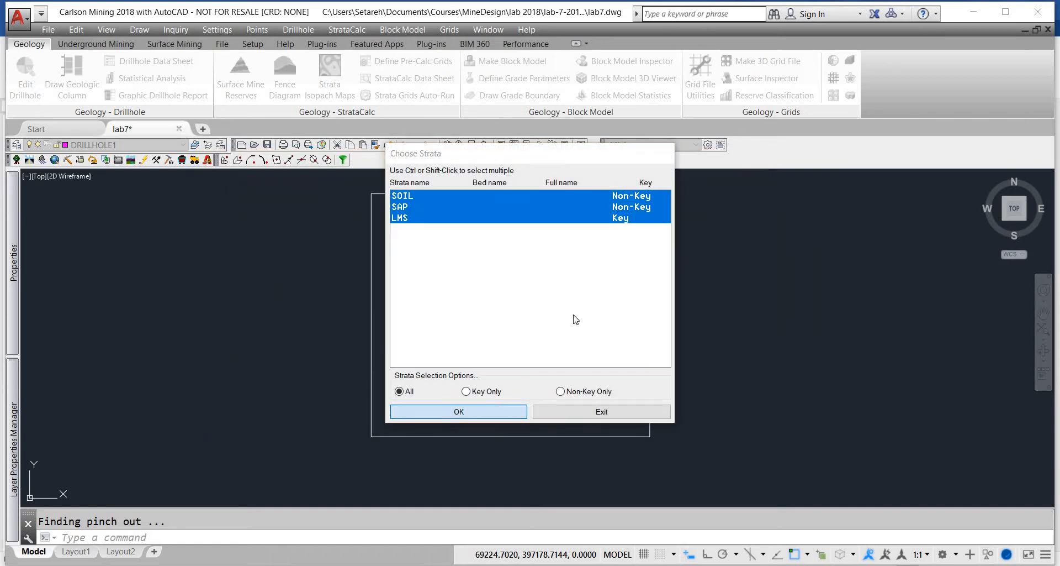
click(501, 412)
double_click(514, 257)
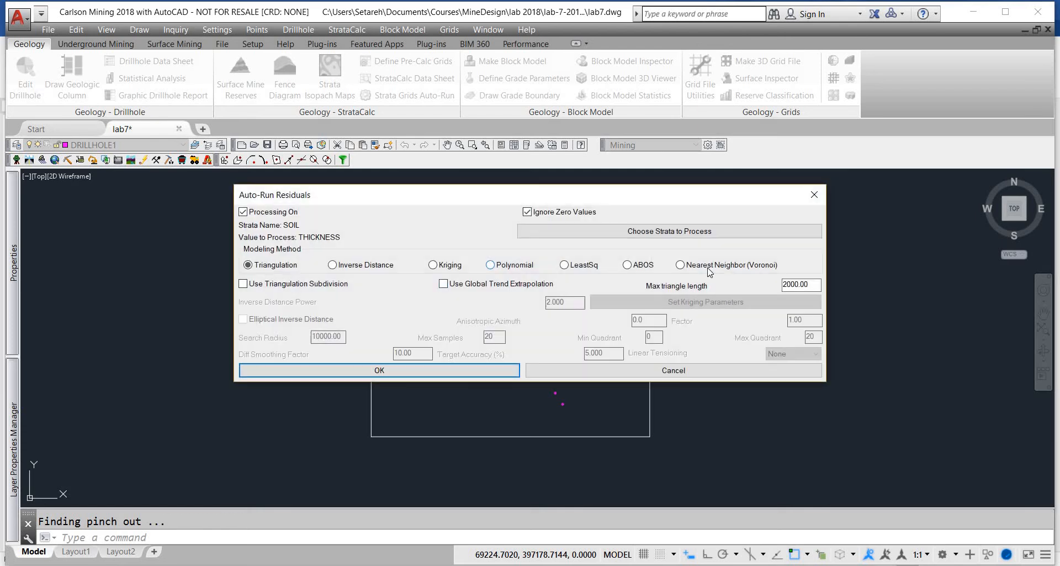
click(720, 265)
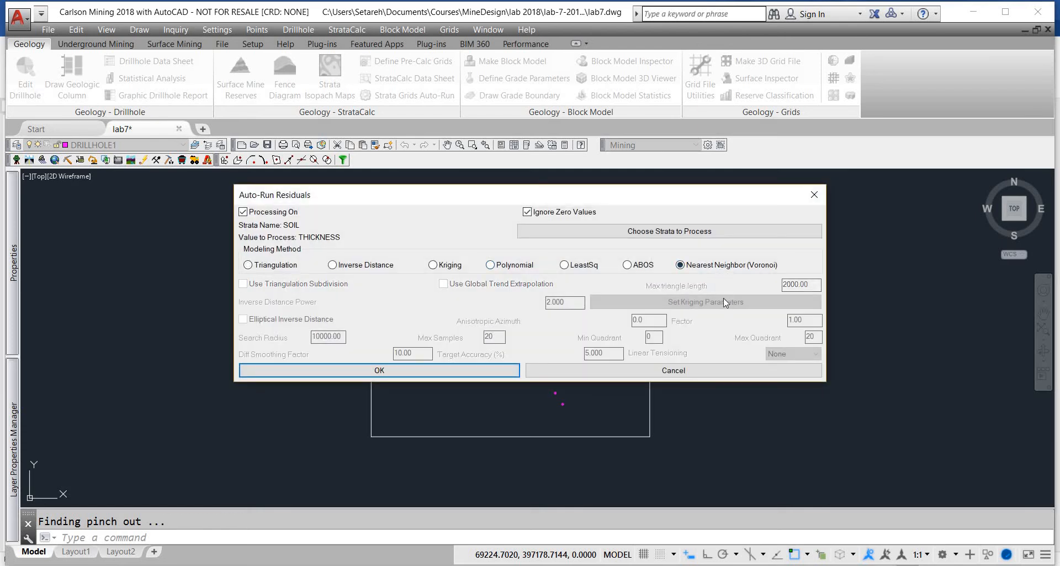
click(429, 374)
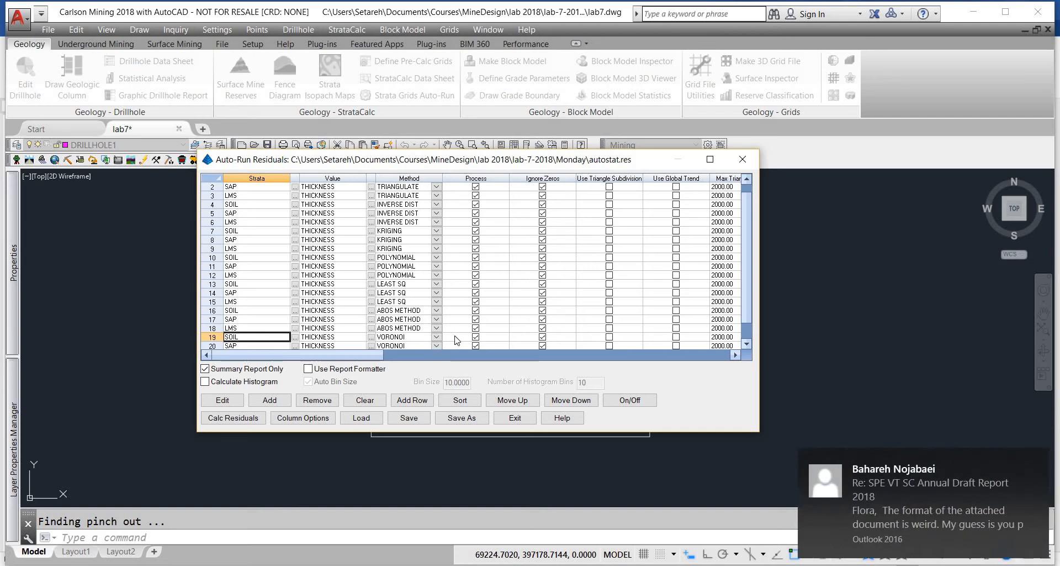
Step: Save the auto-run residuals settings and calculate the residuals with the report formatter enabled
scroll(456, 348, down, 1)
click(402, 403)
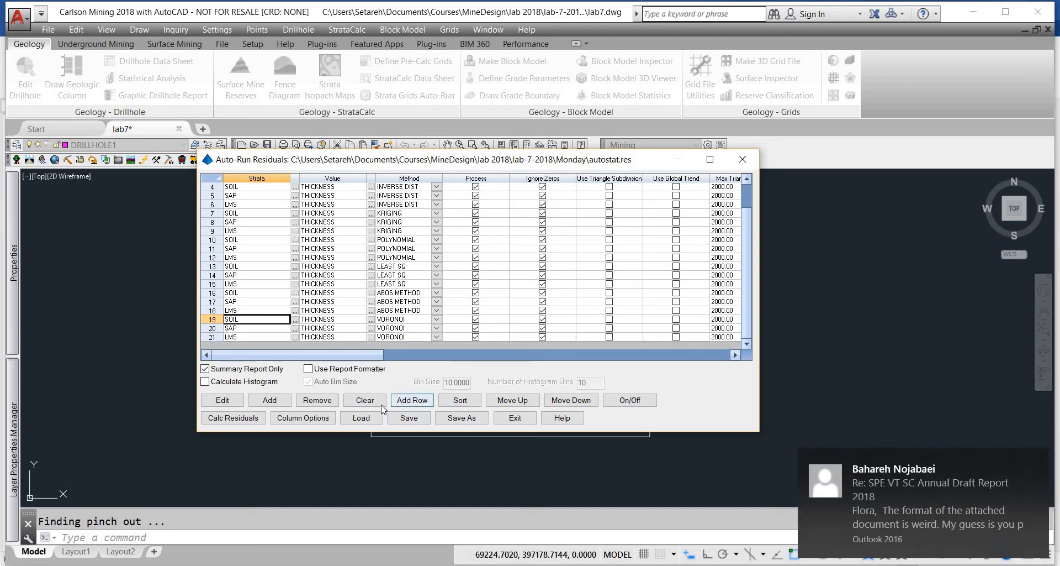
click(253, 419)
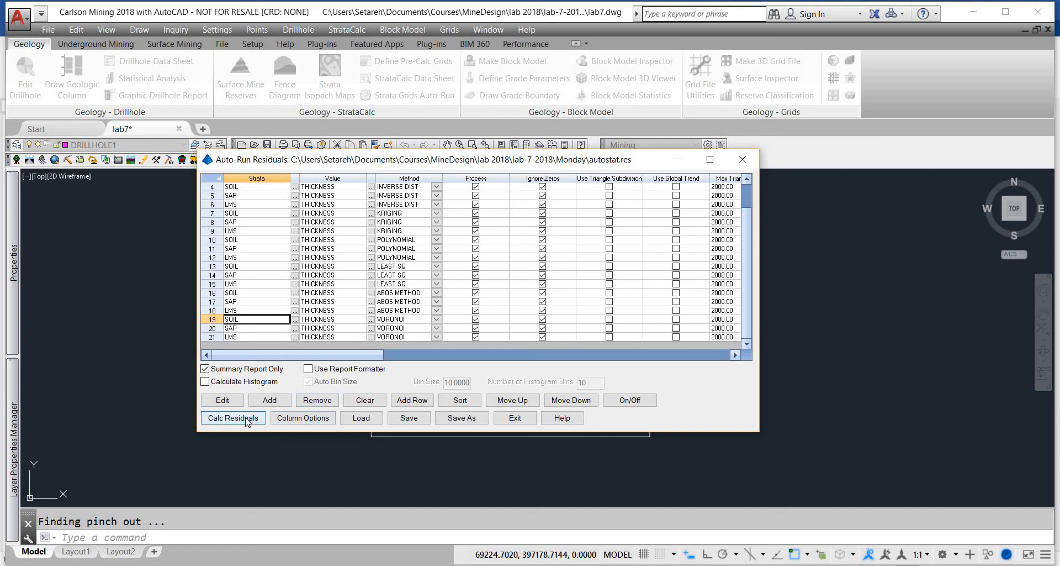
click(411, 419)
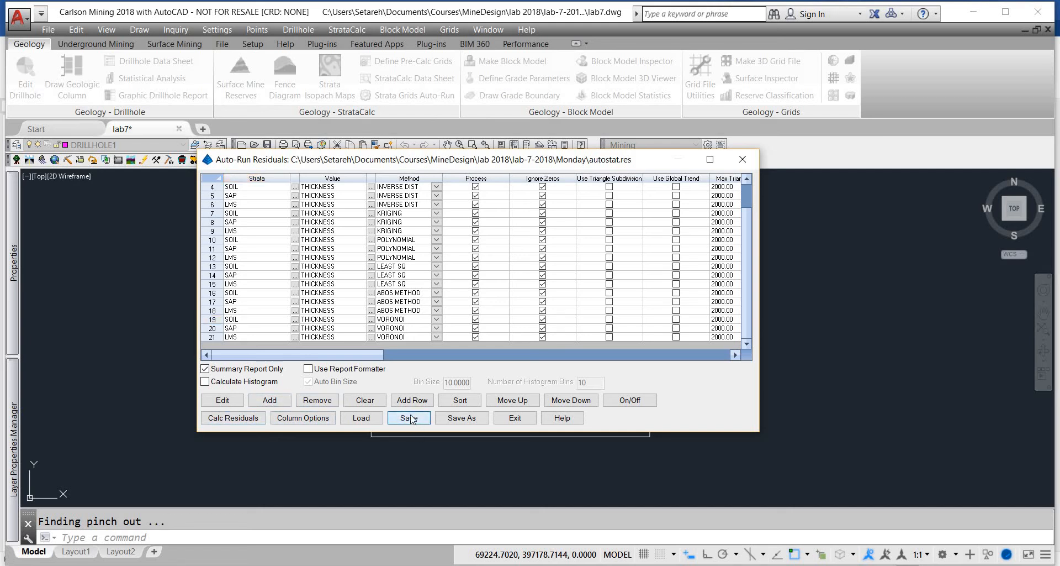
click(220, 419)
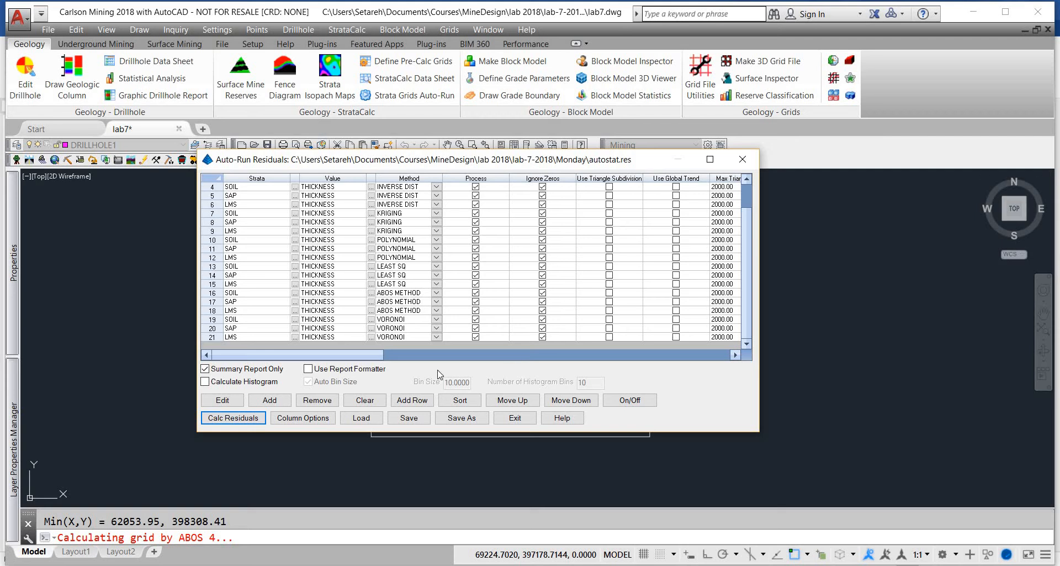
click(309, 369)
click(247, 418)
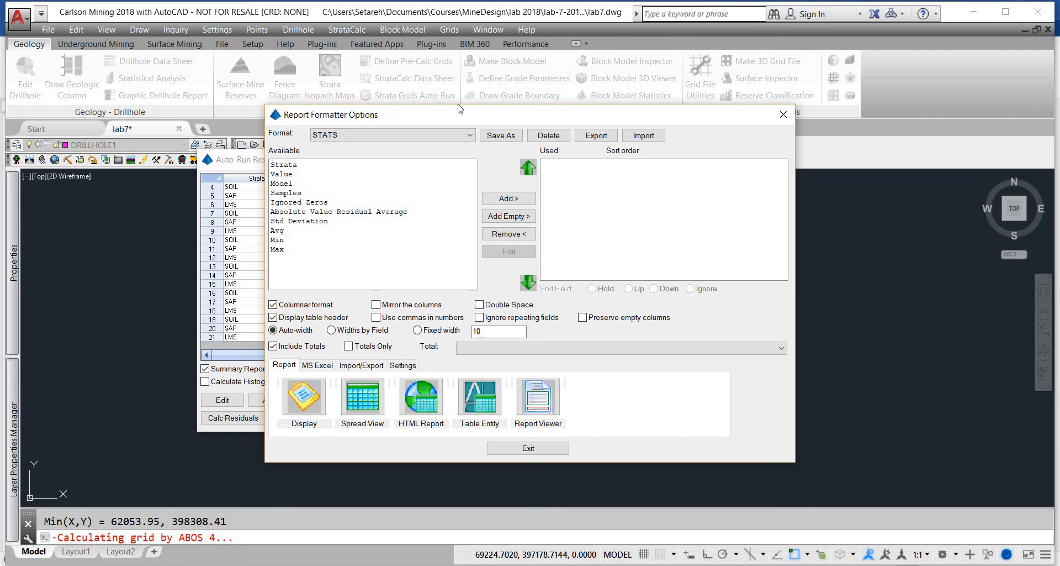
Step: Include all available fields, from Strata to Max, in the residuals report
drag(402, 121, 340, 114)
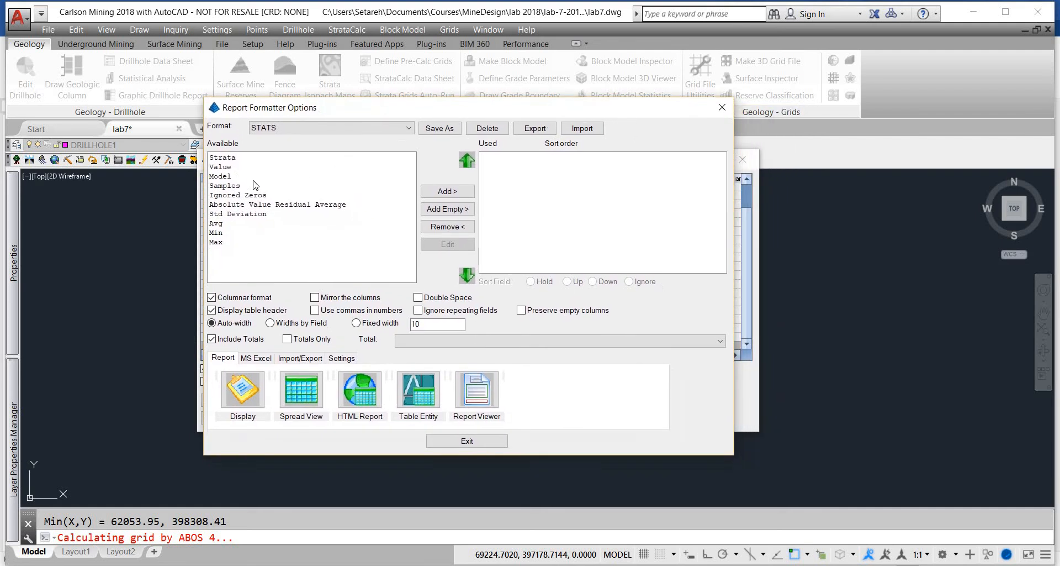
click(252, 160)
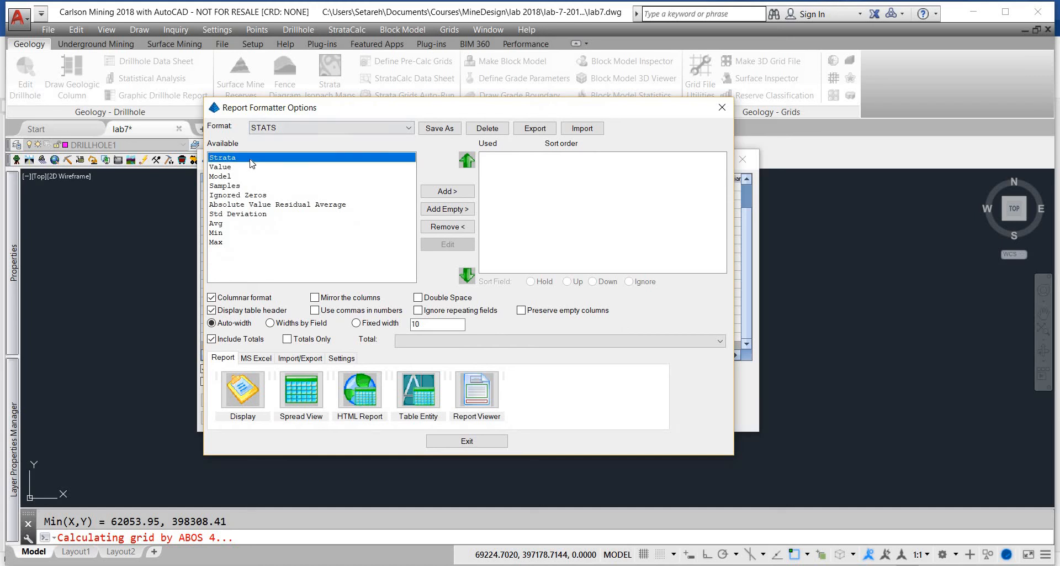
shift+click(224, 239)
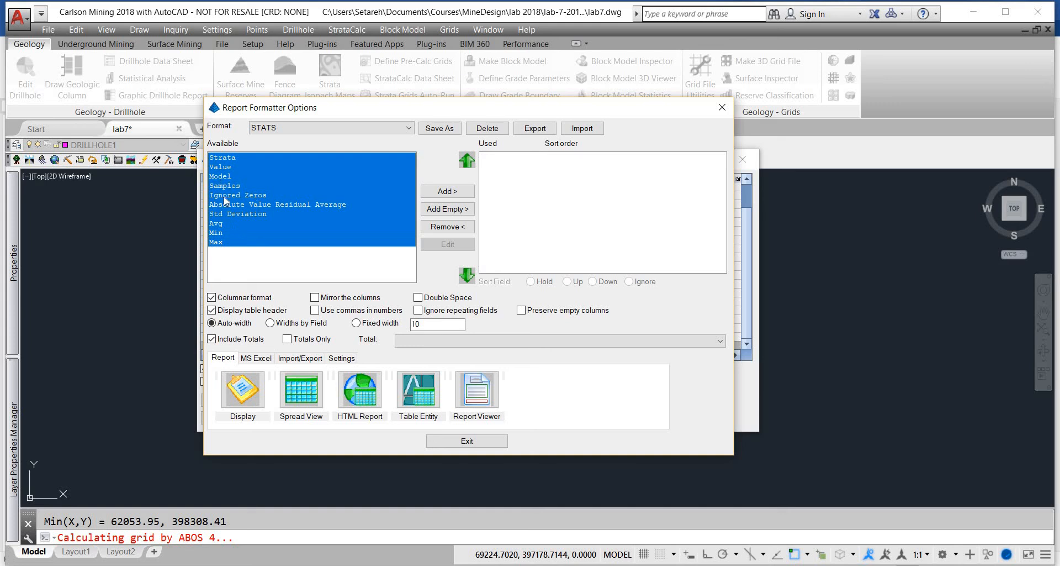
click(457, 192)
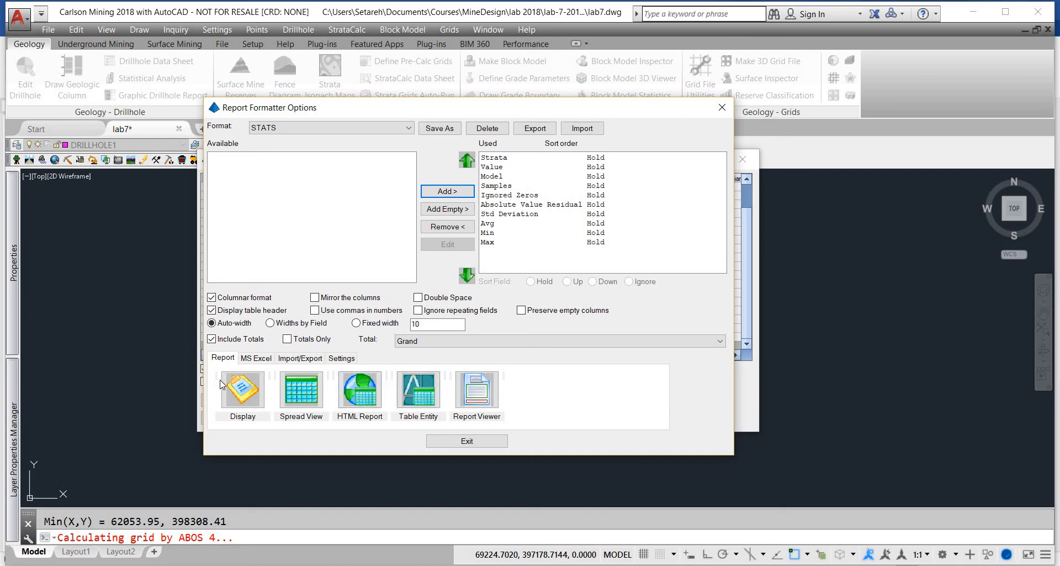
Step: Start exporting the report data with MS Excel database (xls, xlsx) as the destination type
click(268, 359)
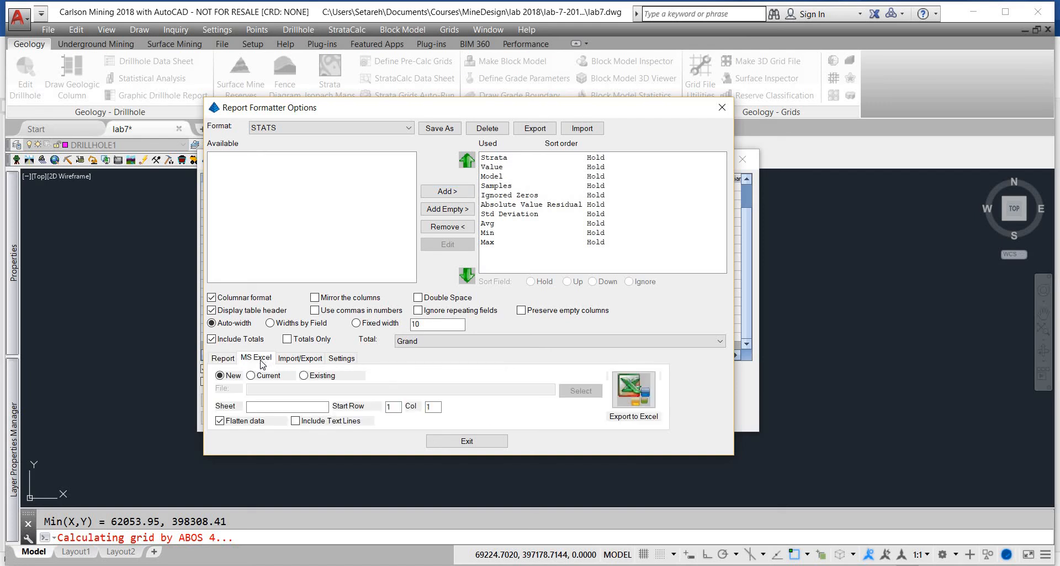
click(304, 360)
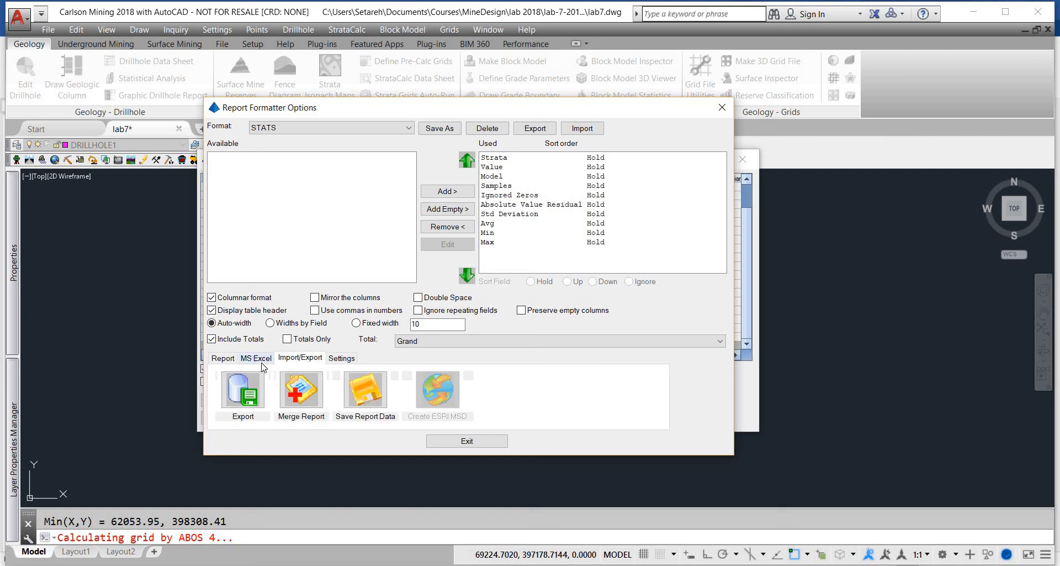
click(260, 359)
click(303, 359)
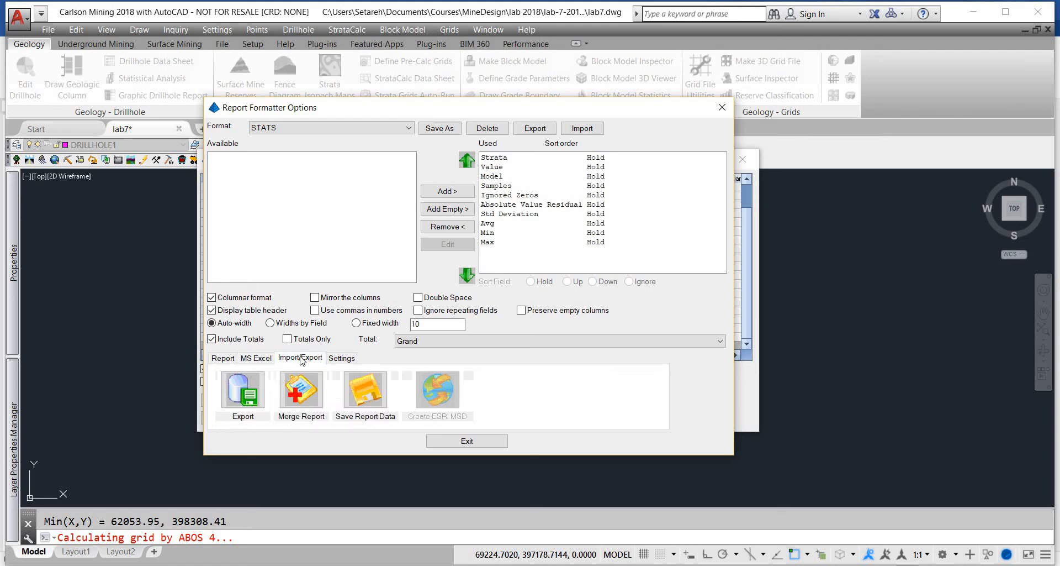
click(248, 393)
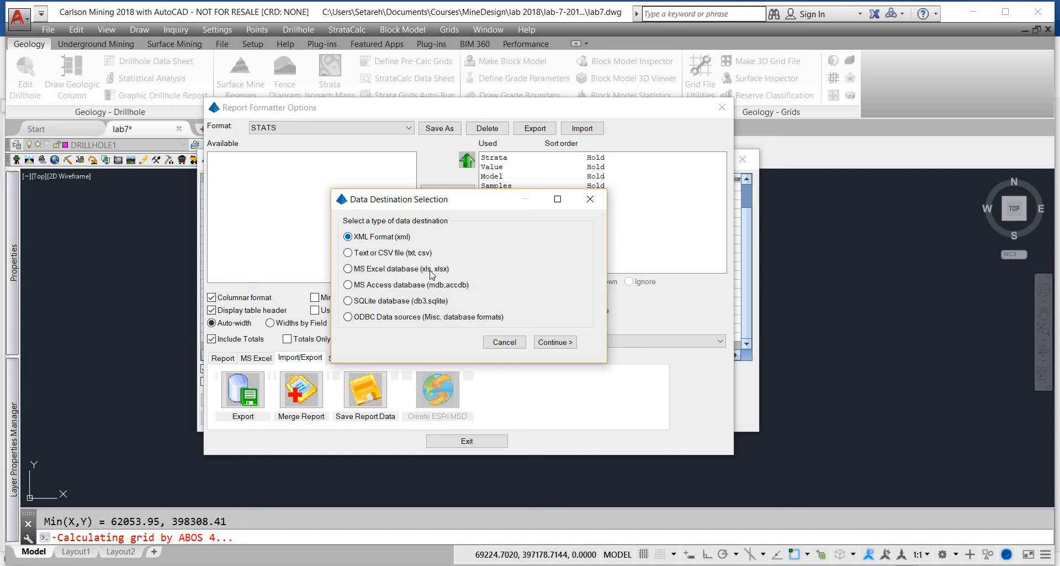
click(432, 271)
click(555, 342)
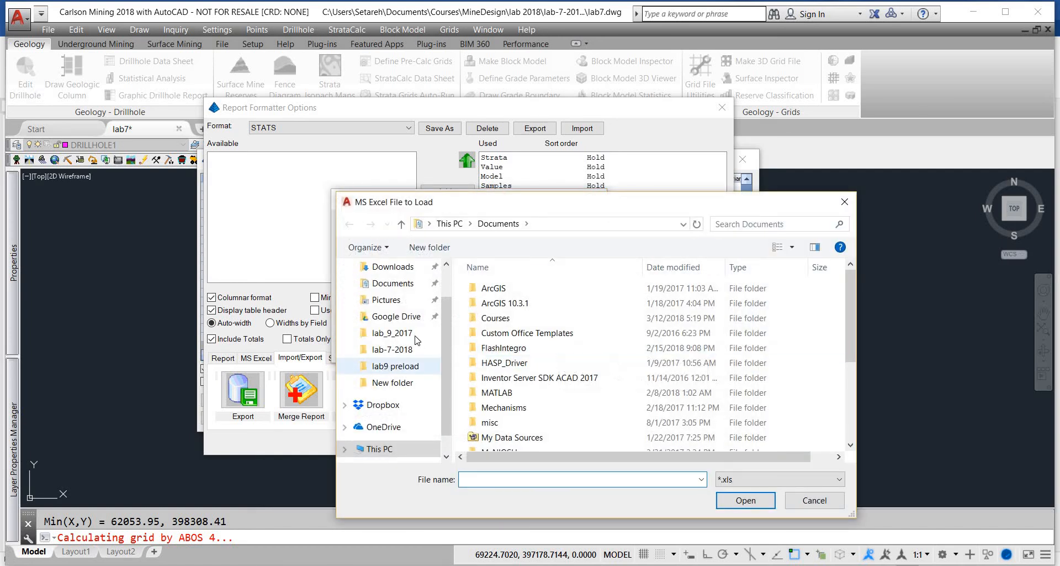
Step: Export the report data to the Excel file residuals in the lab-7-2018 Monday folder, using residuals as the table name
click(402, 352)
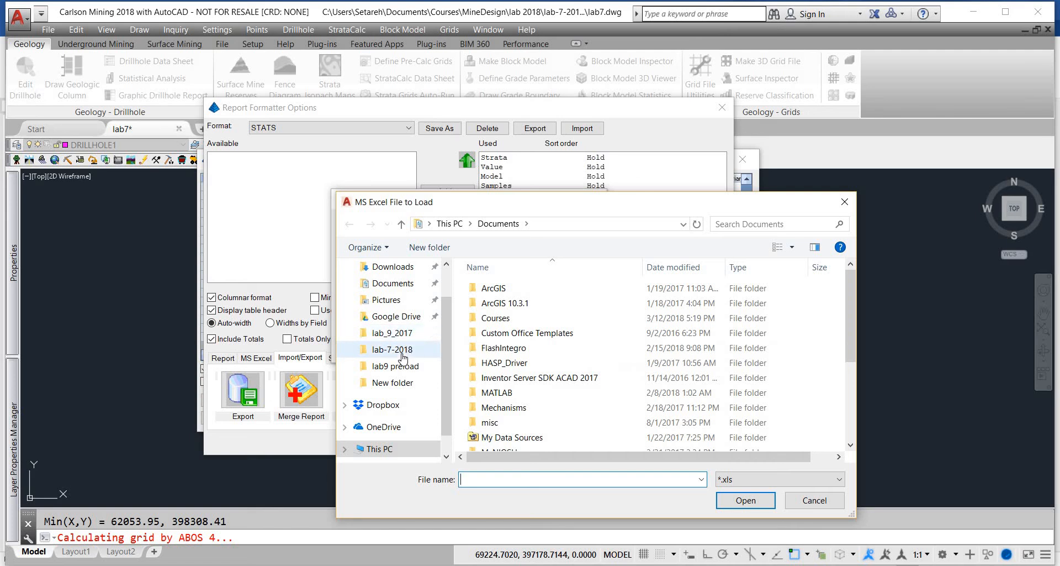
double_click(496, 309)
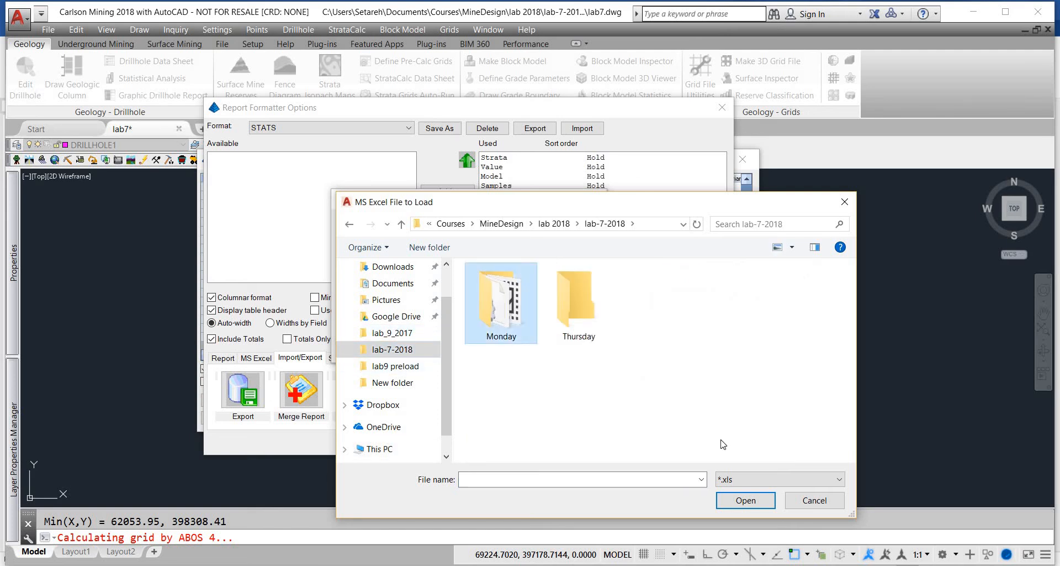
click(621, 479)
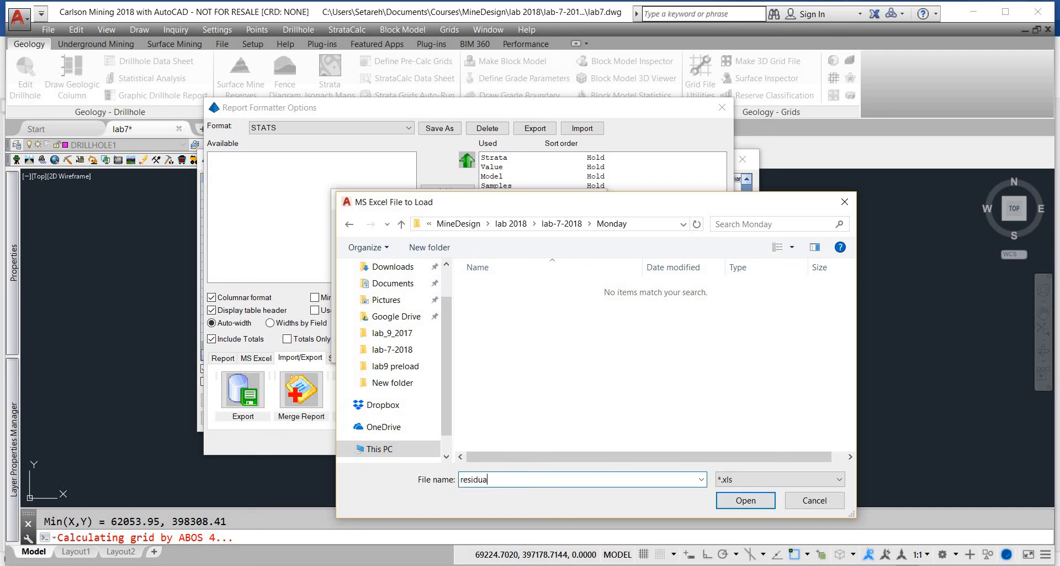
click(746, 501)
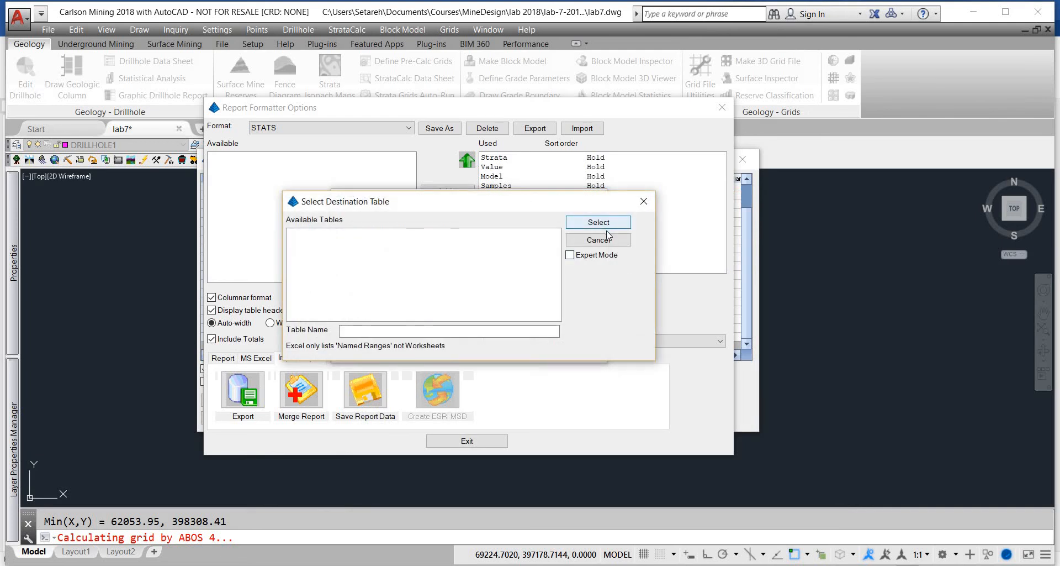
click(362, 329)
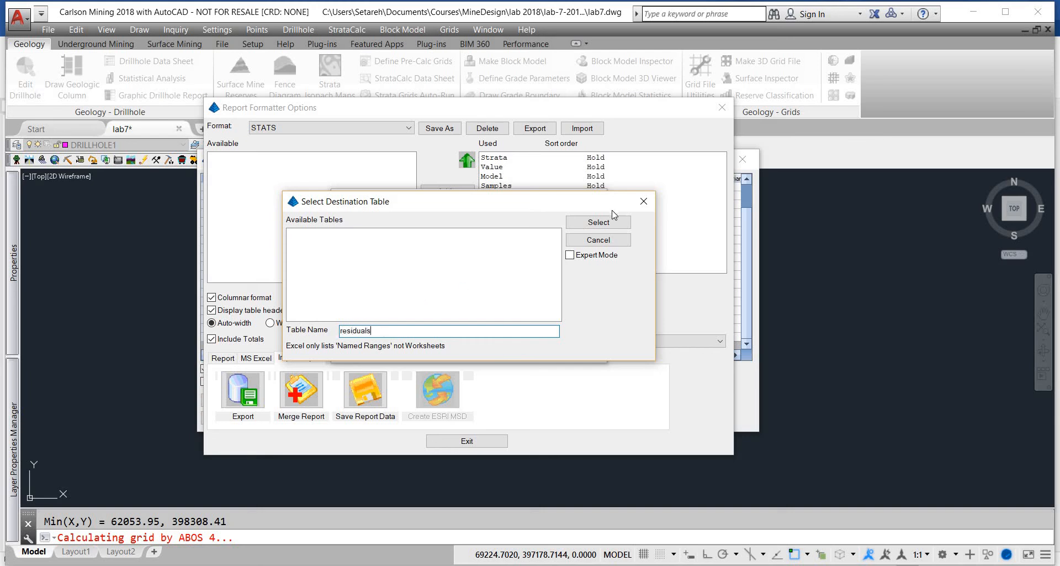
click(601, 223)
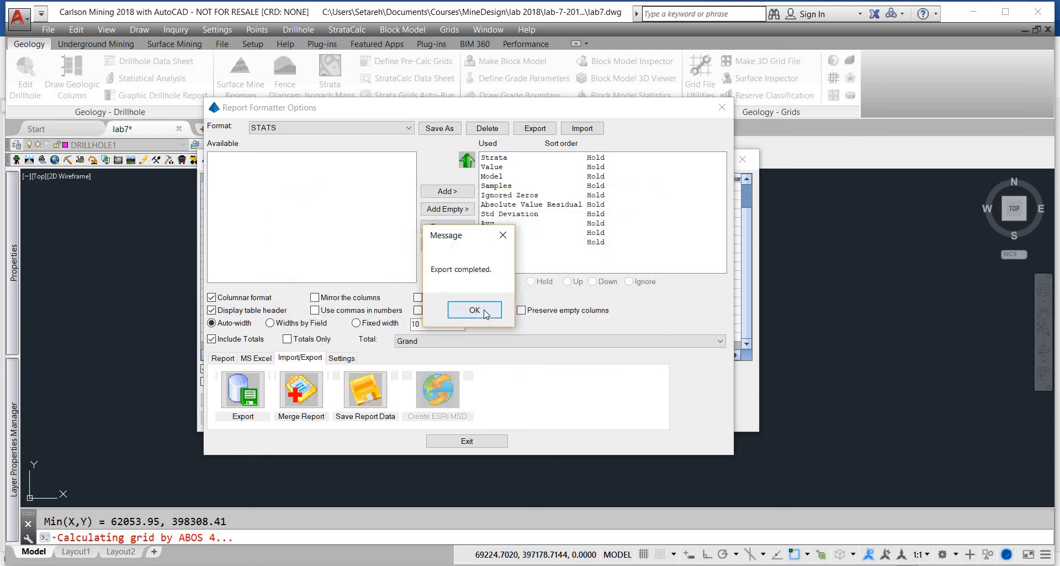
click(485, 312)
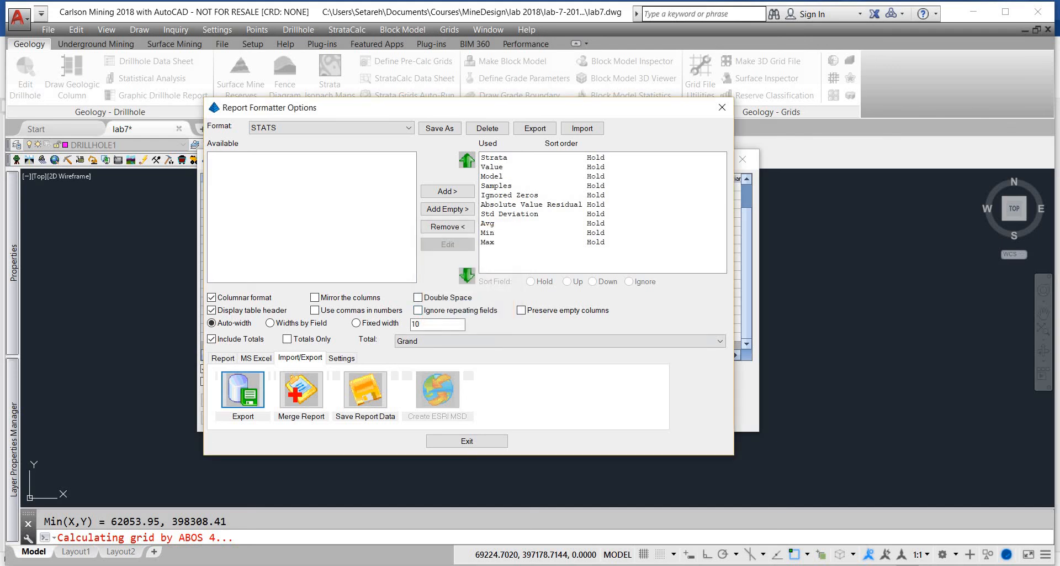
Step: Open the exported residuals workbook from the lab-7-2018 Monday folder in Excel, accepting the format mismatch, and maximize its window
mouse_move(241, 522)
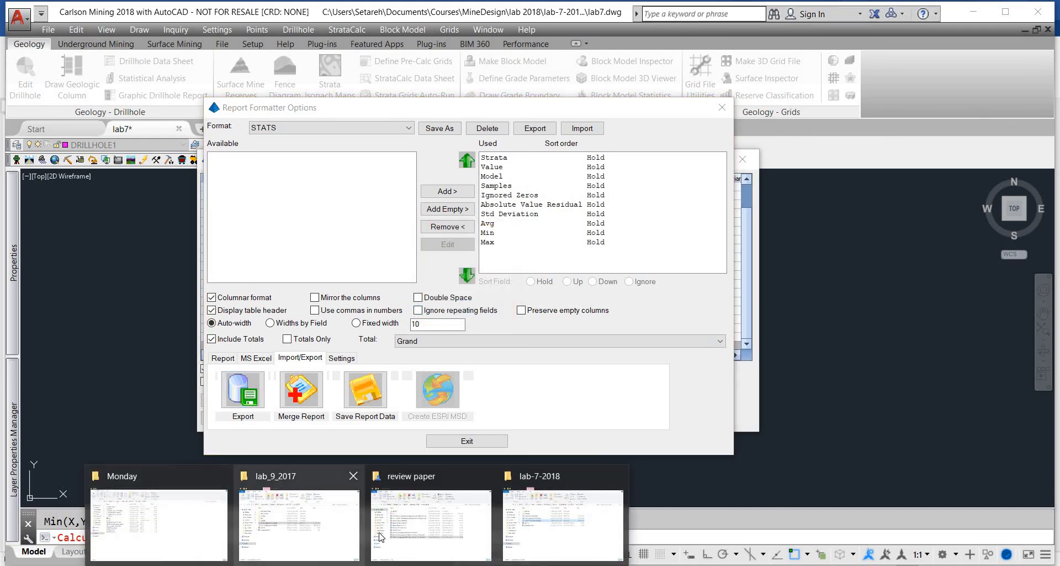
click(532, 537)
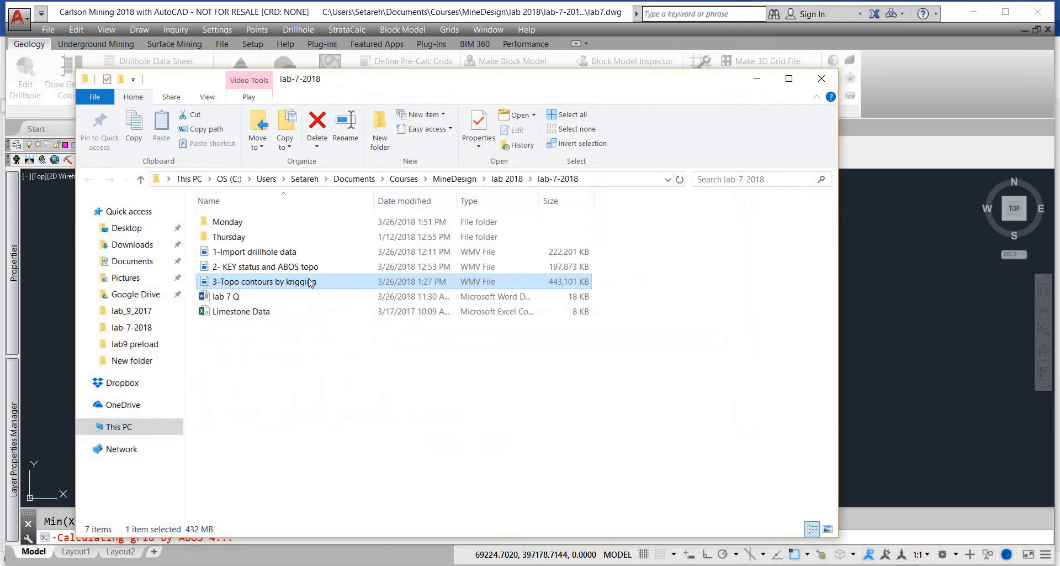
click(253, 353)
double_click(248, 220)
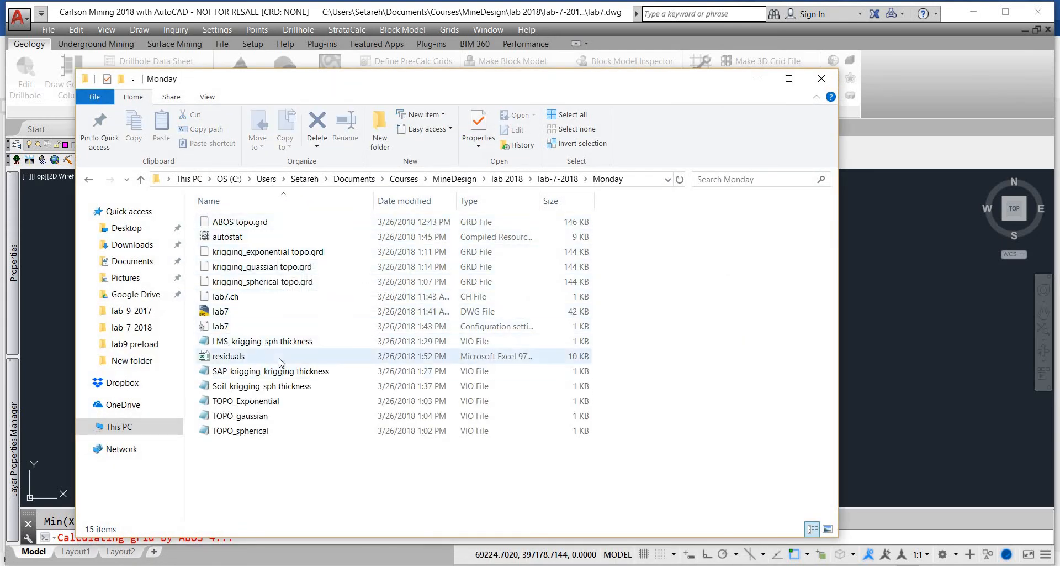
double_click(280, 360)
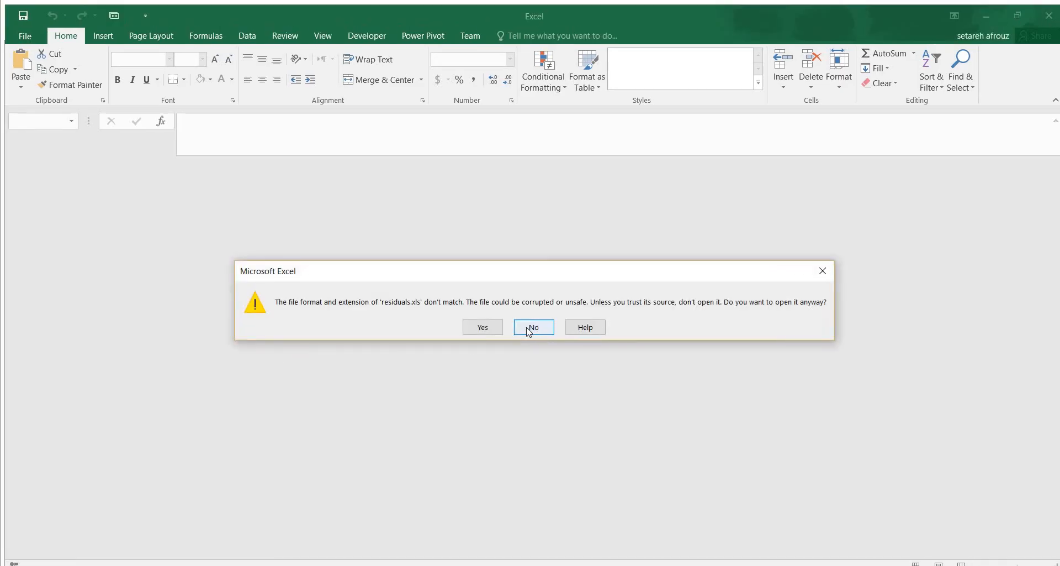
click(484, 327)
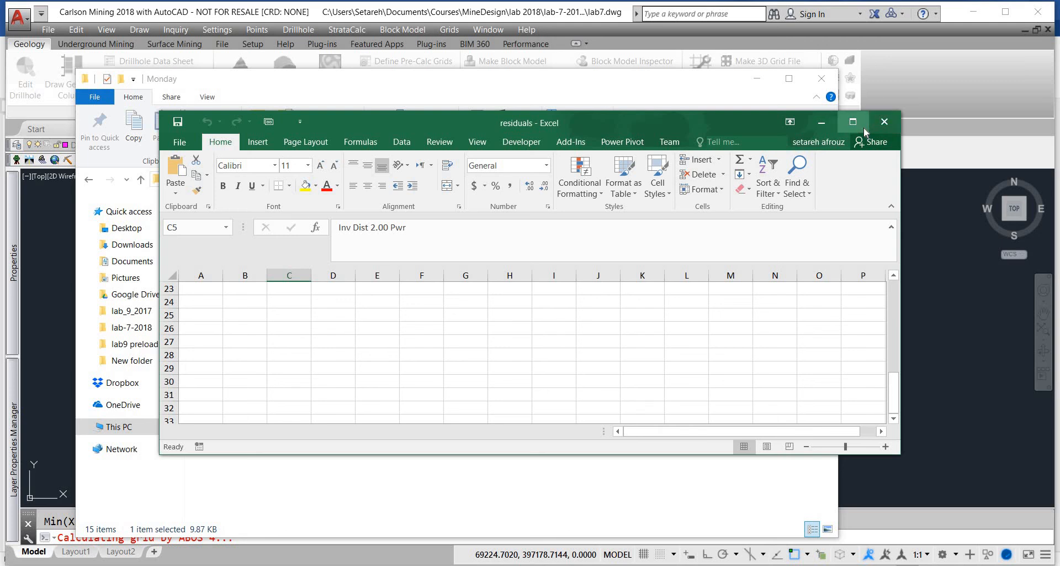
click(865, 129)
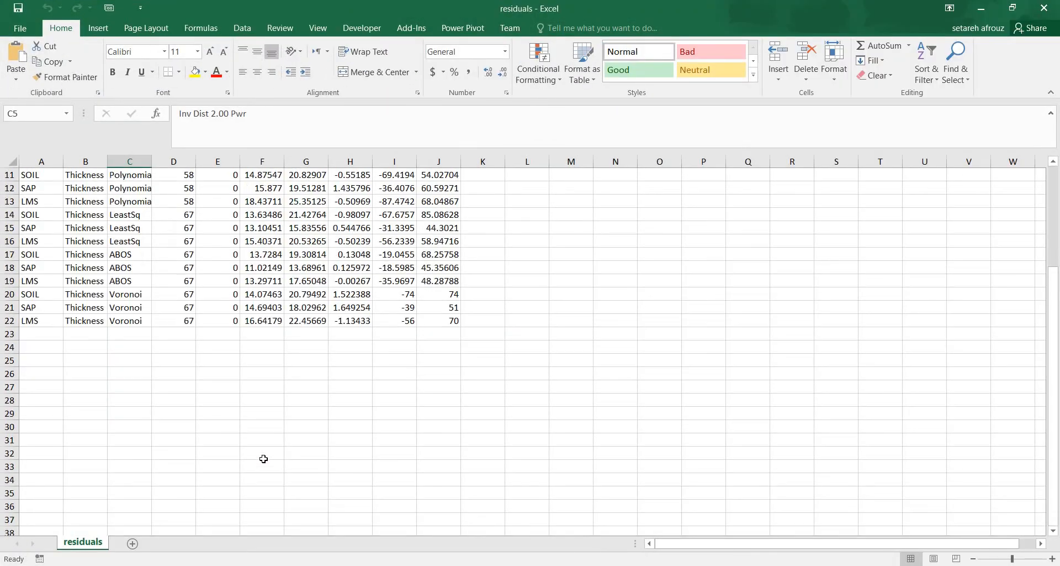
scroll(263, 458, up, 4)
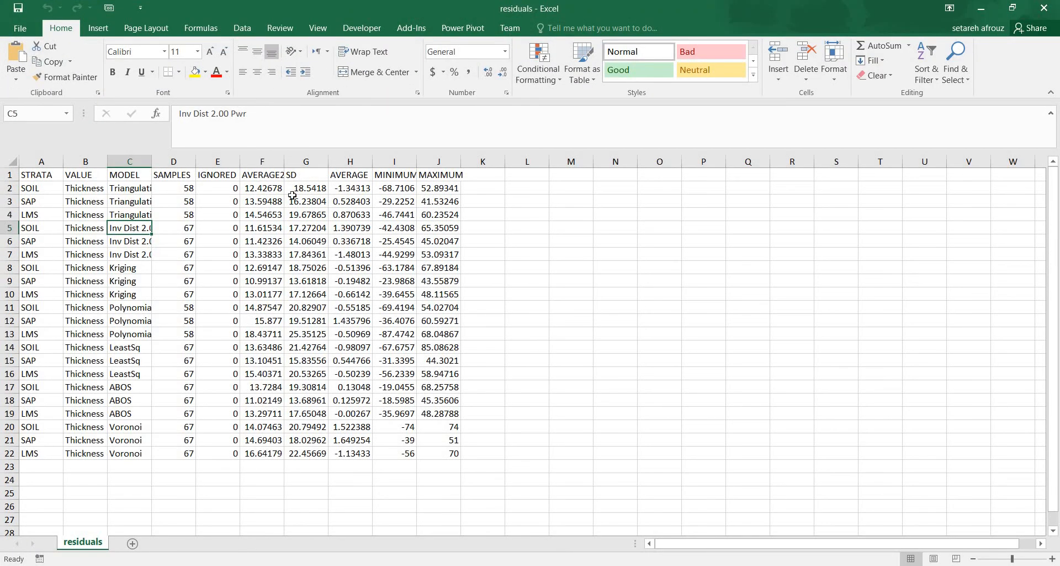
Step: Widen the AVERAGE2 column and convert the range A1:J22 into a table with headers
drag(330, 165, 340, 164)
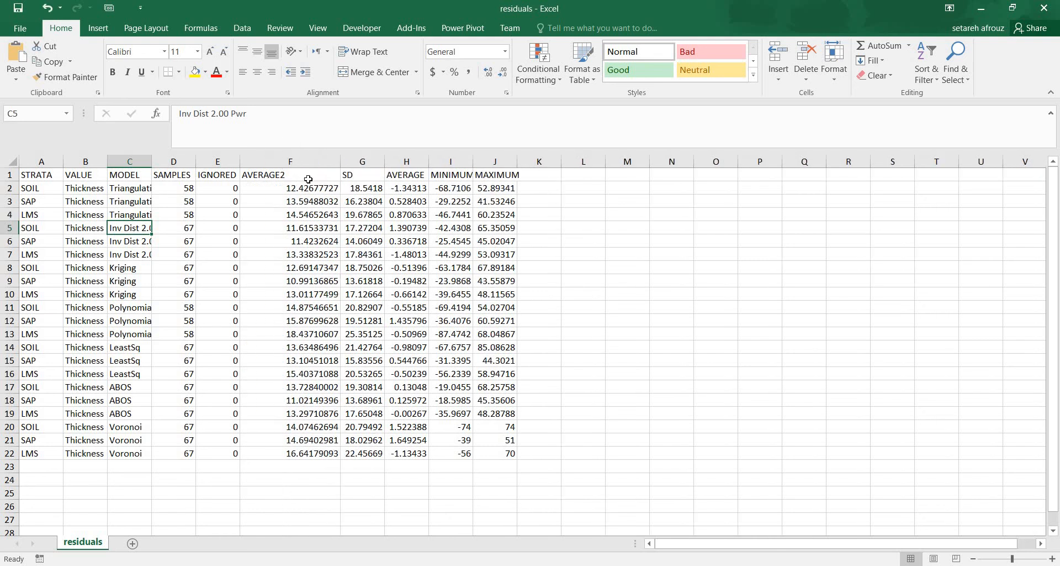
drag(39, 177, 507, 452)
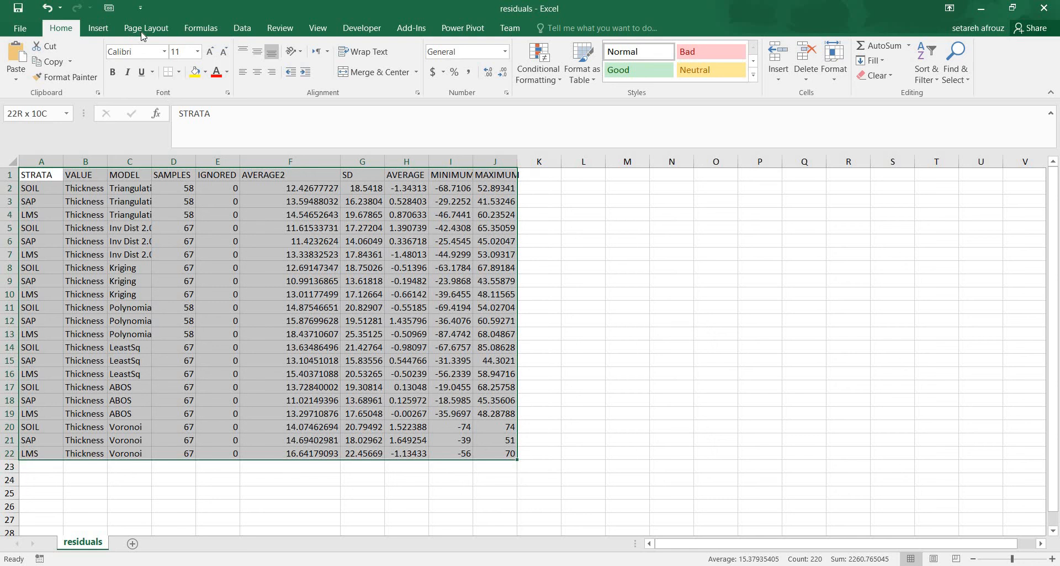
click(99, 29)
click(114, 58)
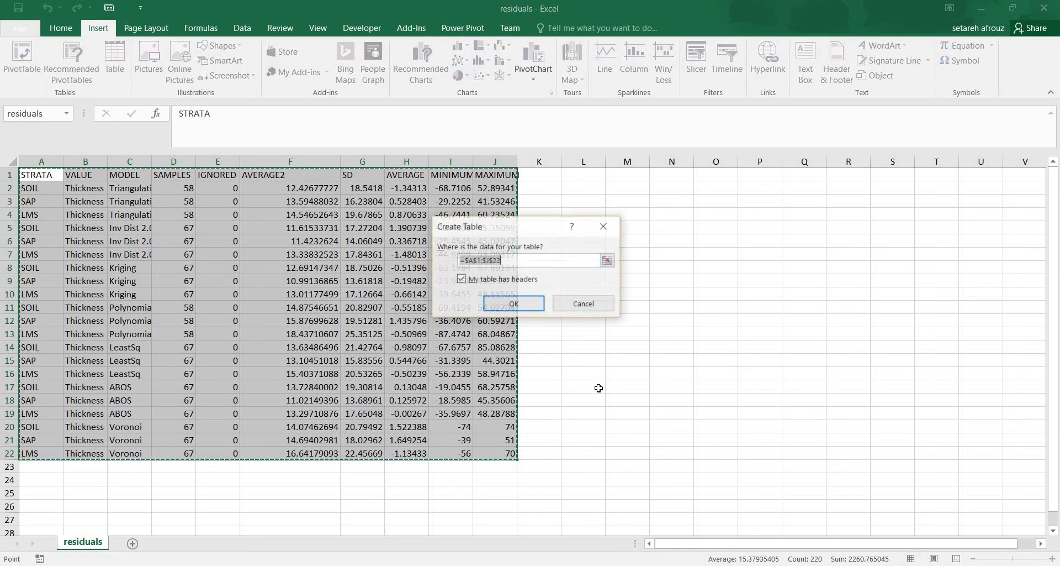
click(511, 301)
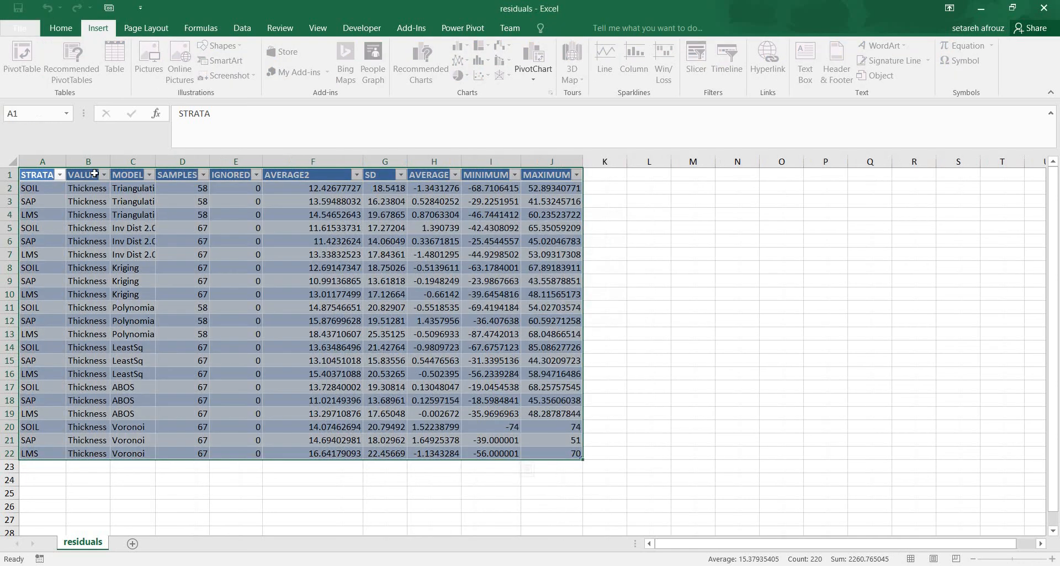
Step: Filter the STRATA column to show only the SOIL rows
click(59, 174)
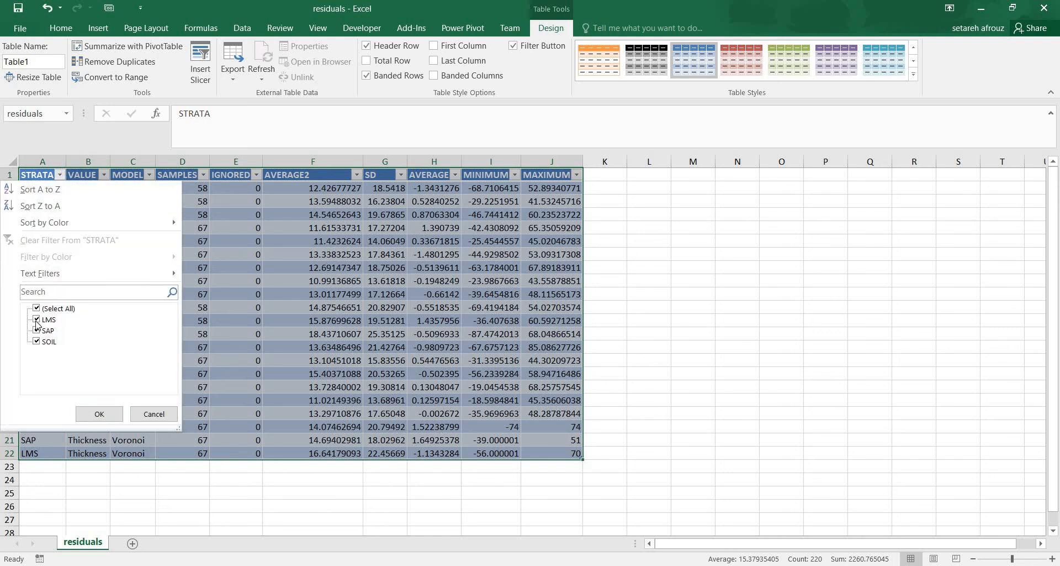
click(37, 320)
click(36, 321)
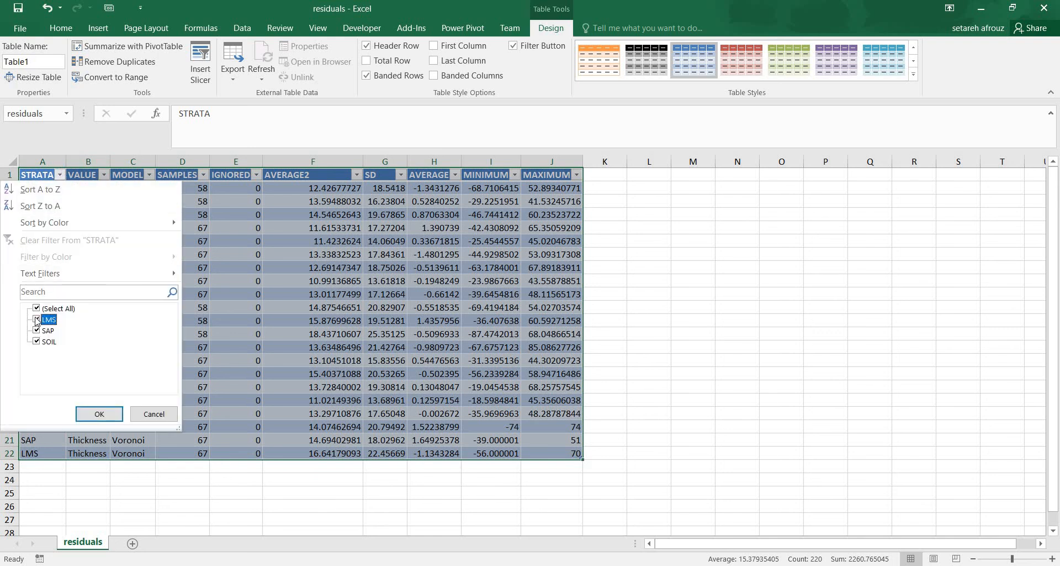
click(36, 331)
click(36, 319)
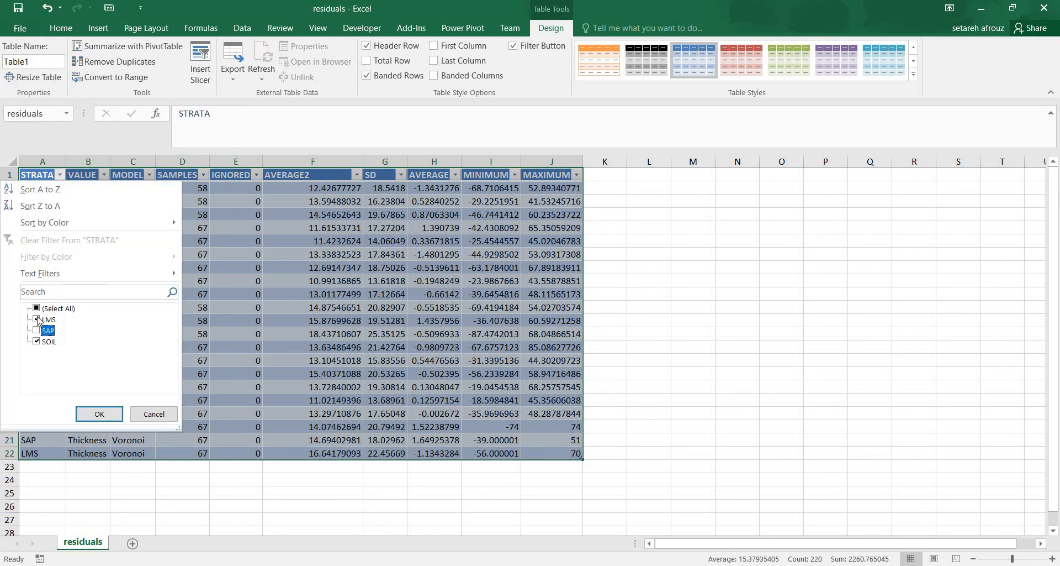
click(84, 414)
click(335, 385)
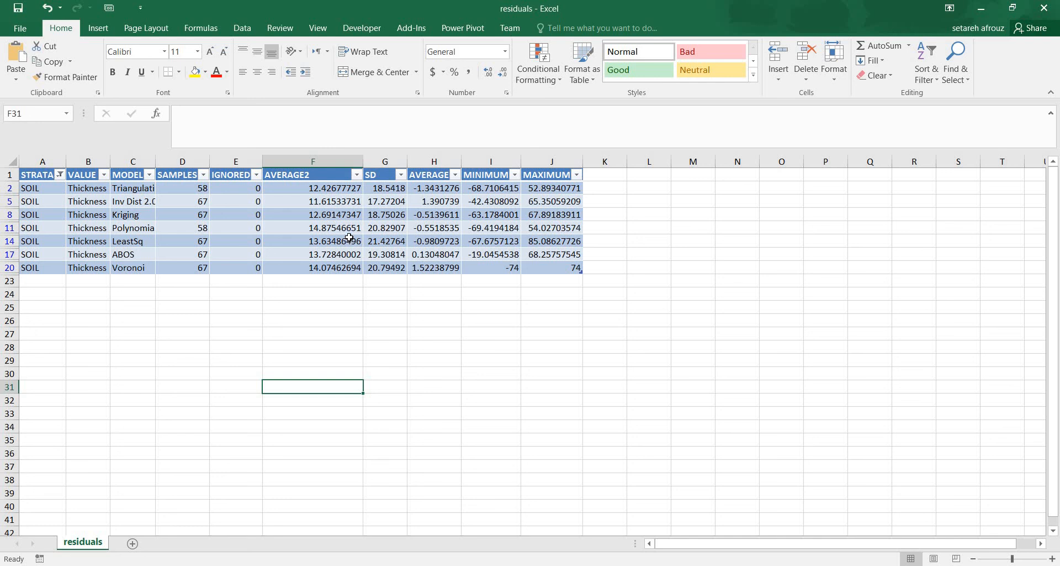
Step: Widen the MODEL column to fit the method names and select the SOIL row's Inv Dist 2.00 Pwr model cell
click(337, 200)
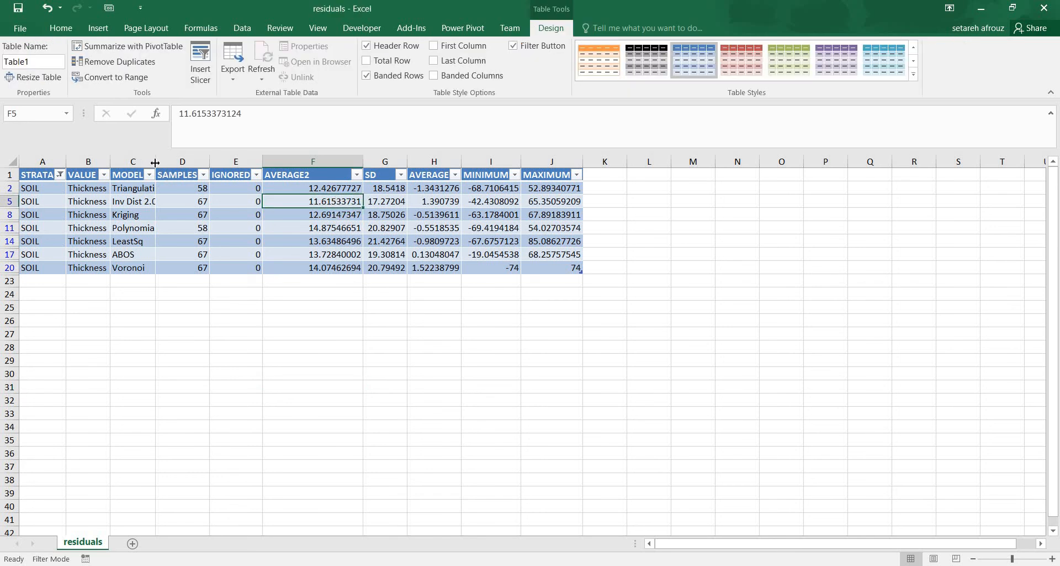
drag(156, 163, 203, 163)
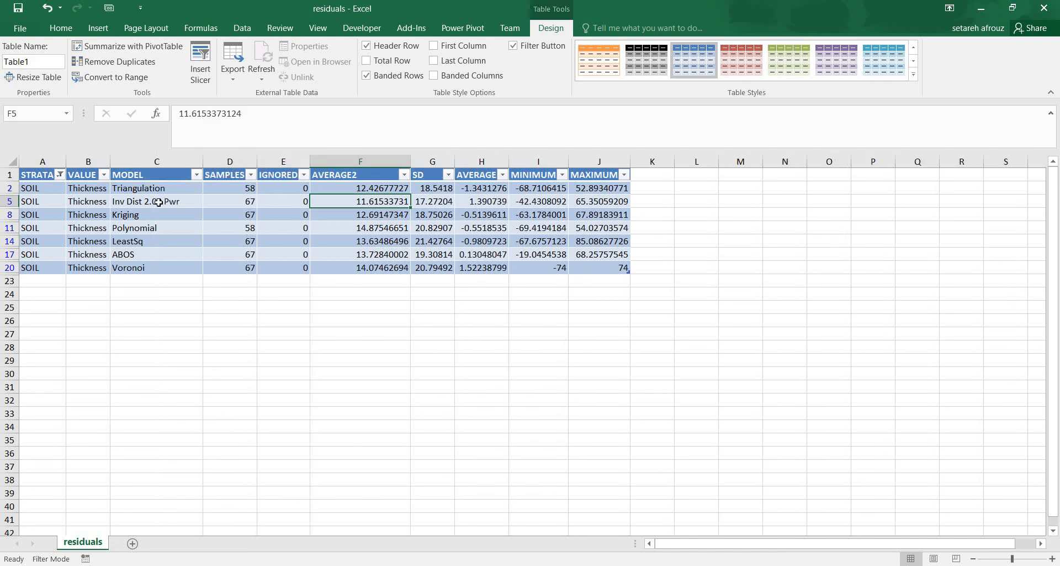
key(Left)
key(Left)
key(Left)
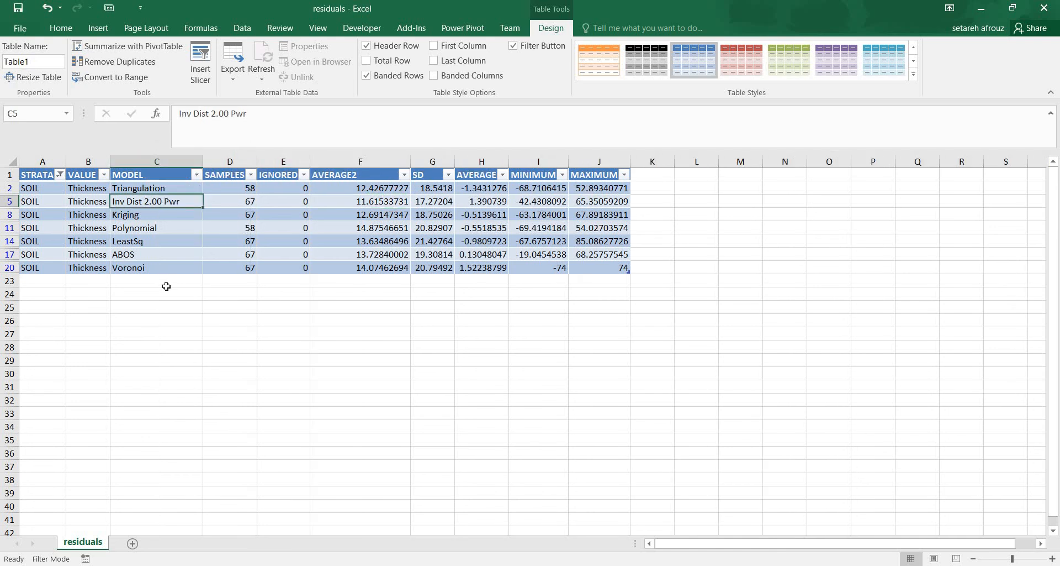
Step: Change the STRATA filter to show only the LMS rows
click(60, 174)
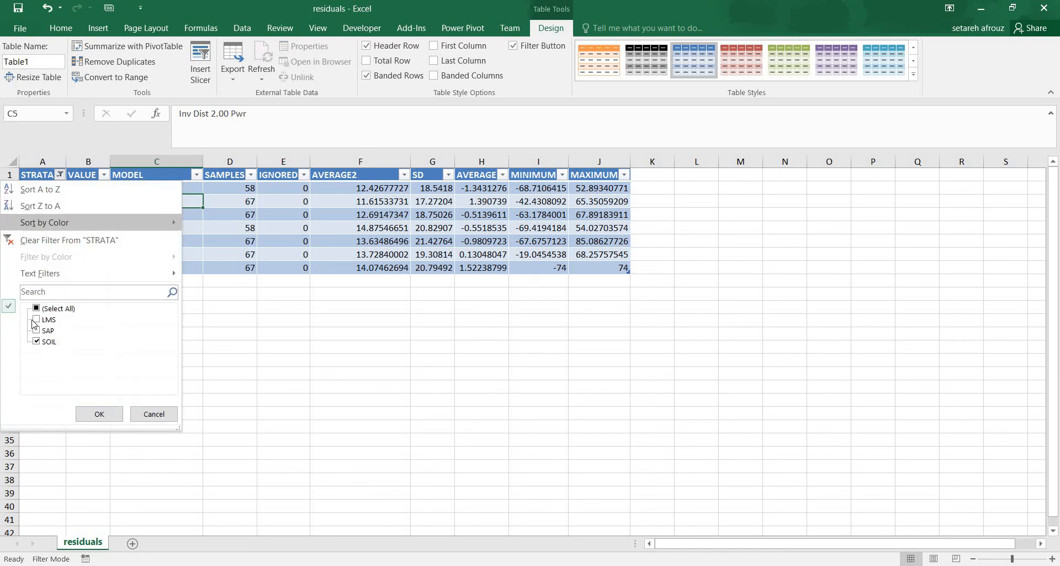
click(37, 319)
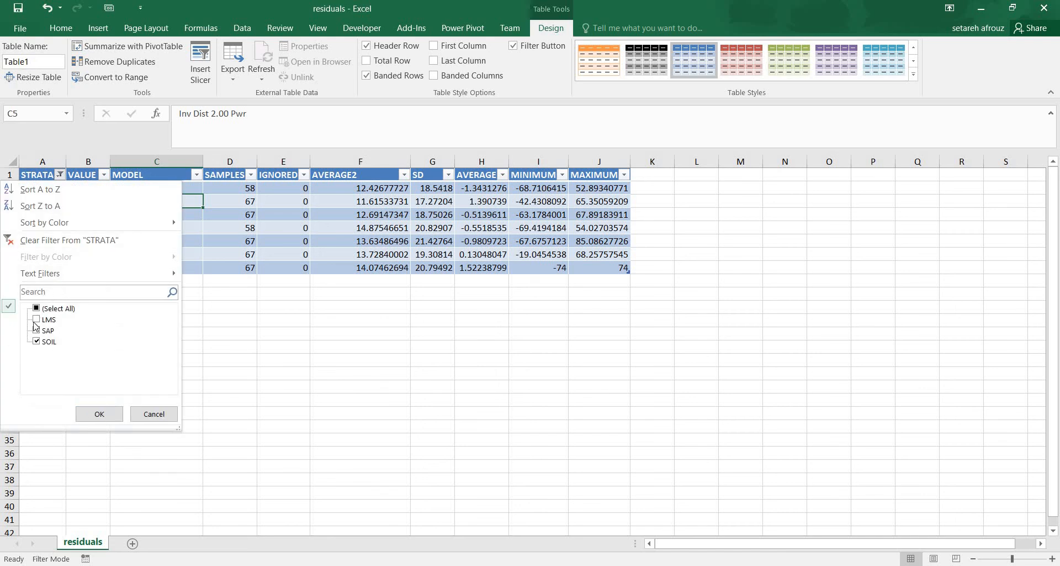
click(98, 413)
click(319, 351)
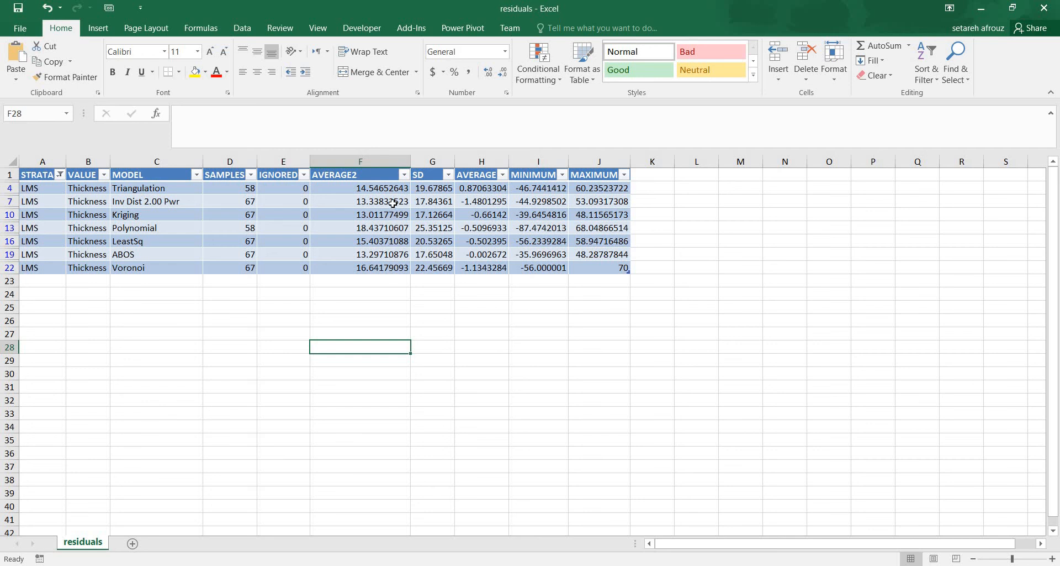
Step: Compare the AVERAGE2 residuals of the interpolation methods for the LMS stratum
key(Up)
key(Up)
key(Up)
key(Up)
key(Up)
key(Up)
key(Up)
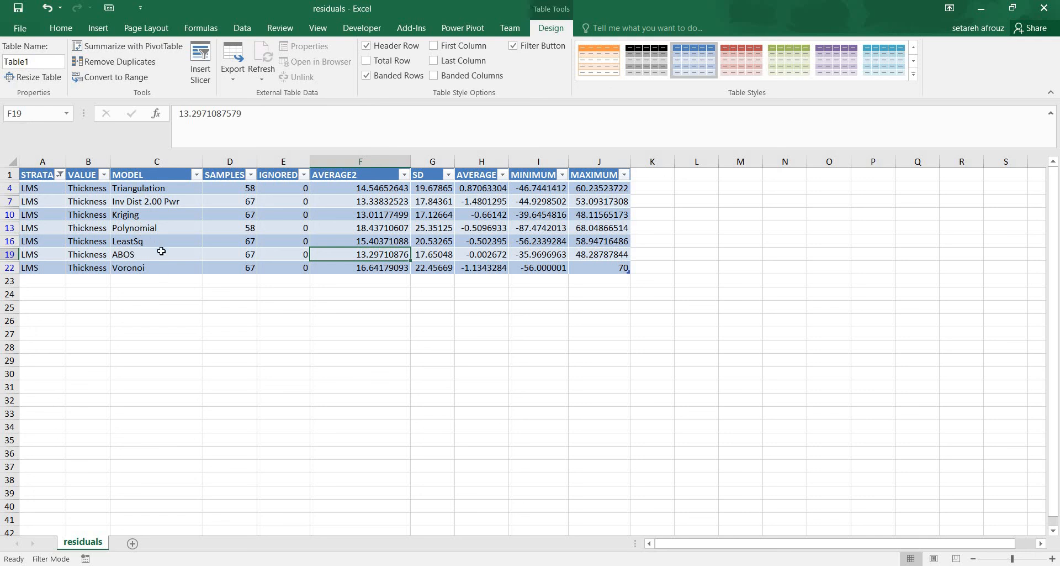
Step: Switch to the lab 7 Q document in Word and review the part b ranking task and the part c fence diagram task
click(982, 9)
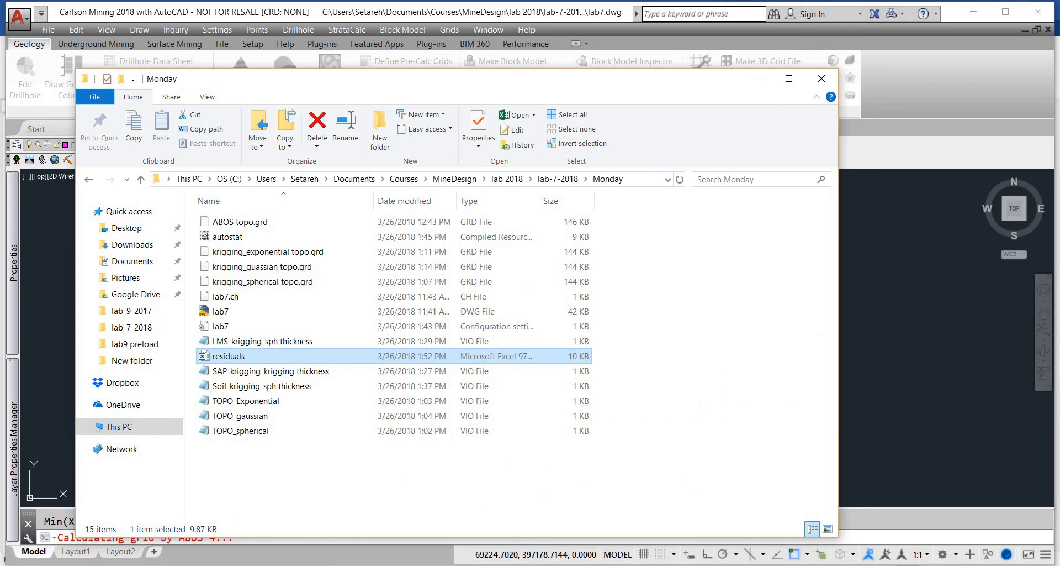
mouse_move(495, 563)
click(418, 505)
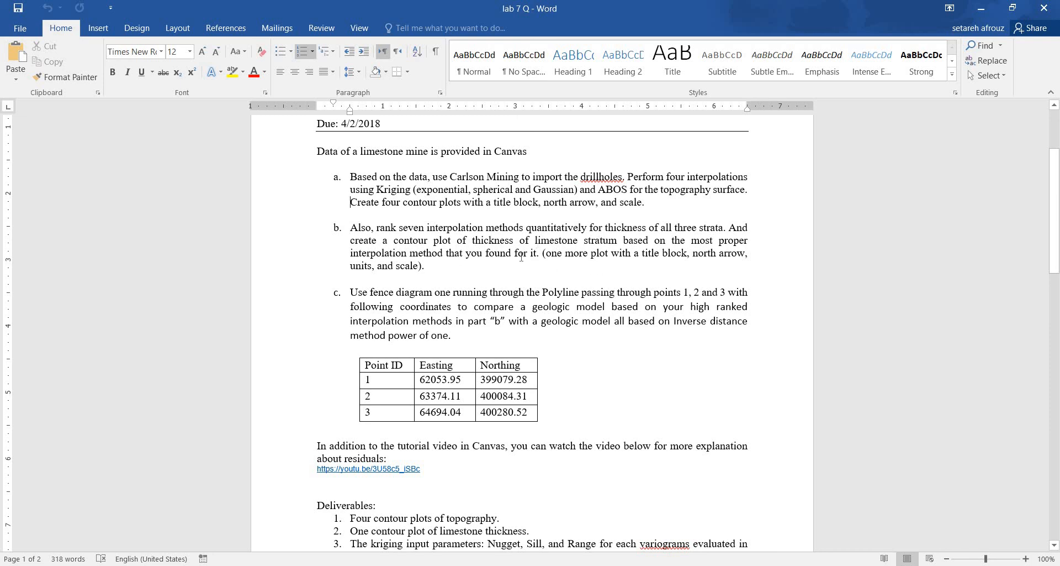
click(434, 266)
key(shift+Left)
key(shift+Left)
key(shift+Left)
shift+click(351, 227)
scroll(358, 267, down, 1)
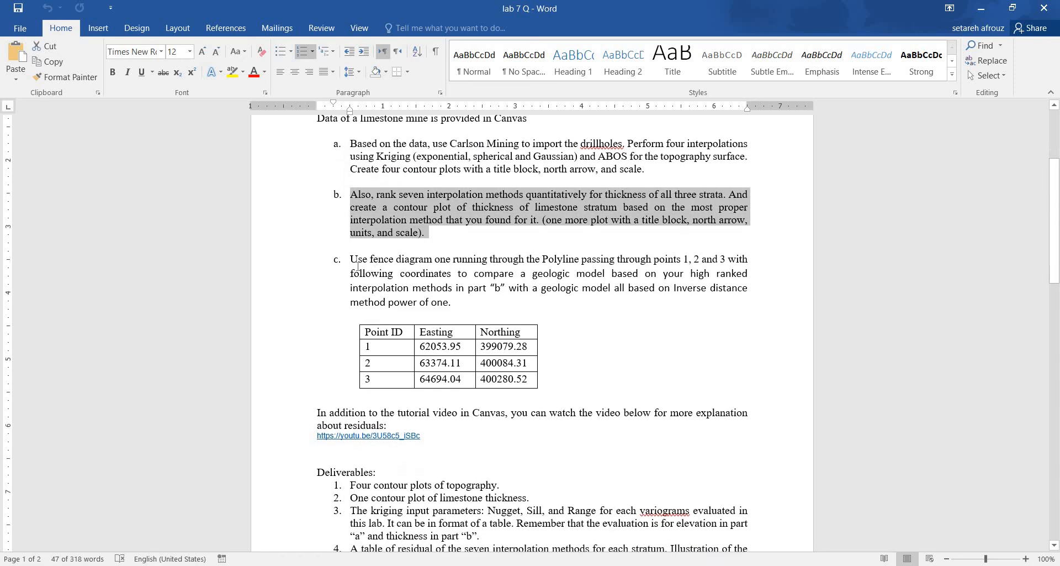
drag(351, 259, 710, 367)
click(803, 359)
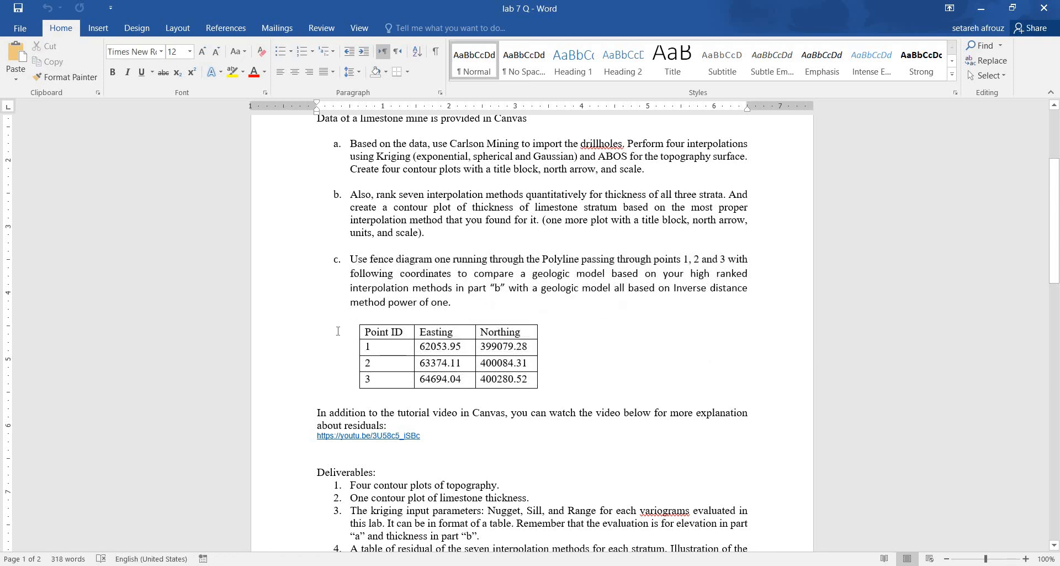